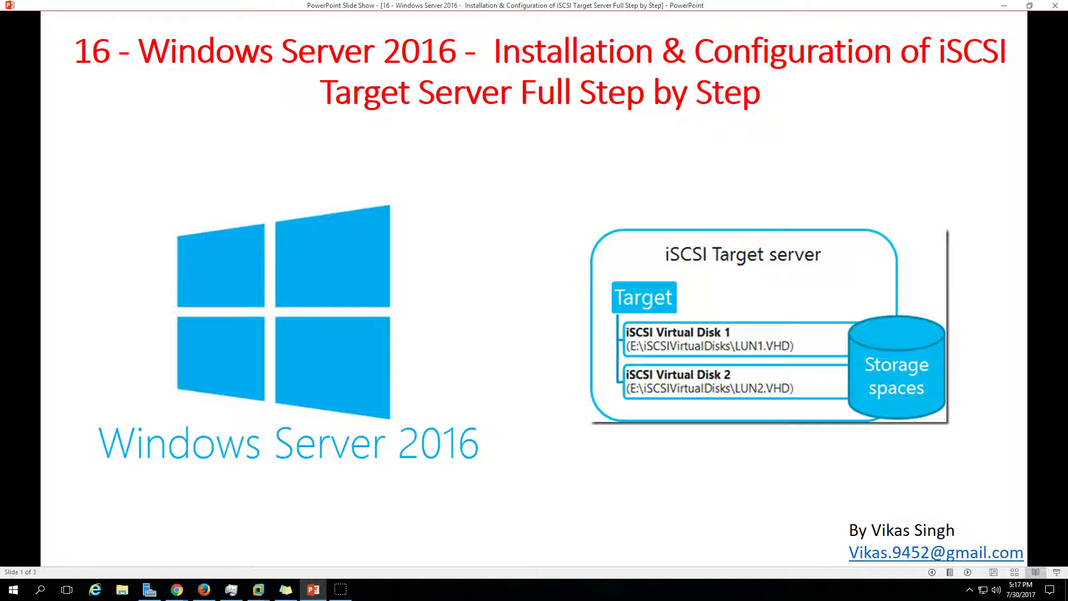
- Show the demo environment slide, switch to VMware Workstation and review the local server properties of Win2K16-DC01
left_click(967, 572)
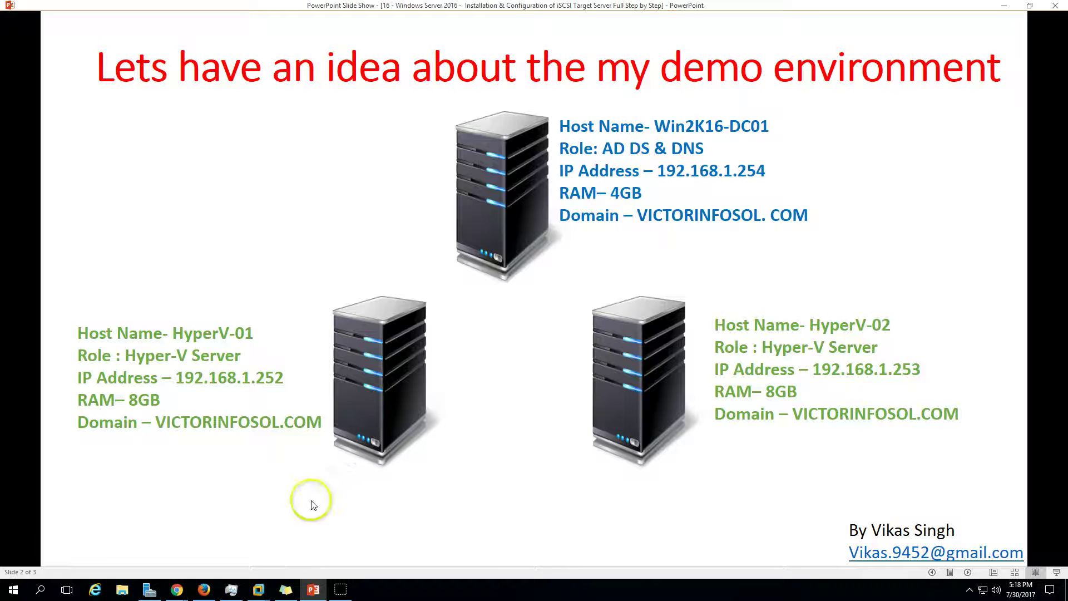
left_click(258, 590)
left_click(244, 556)
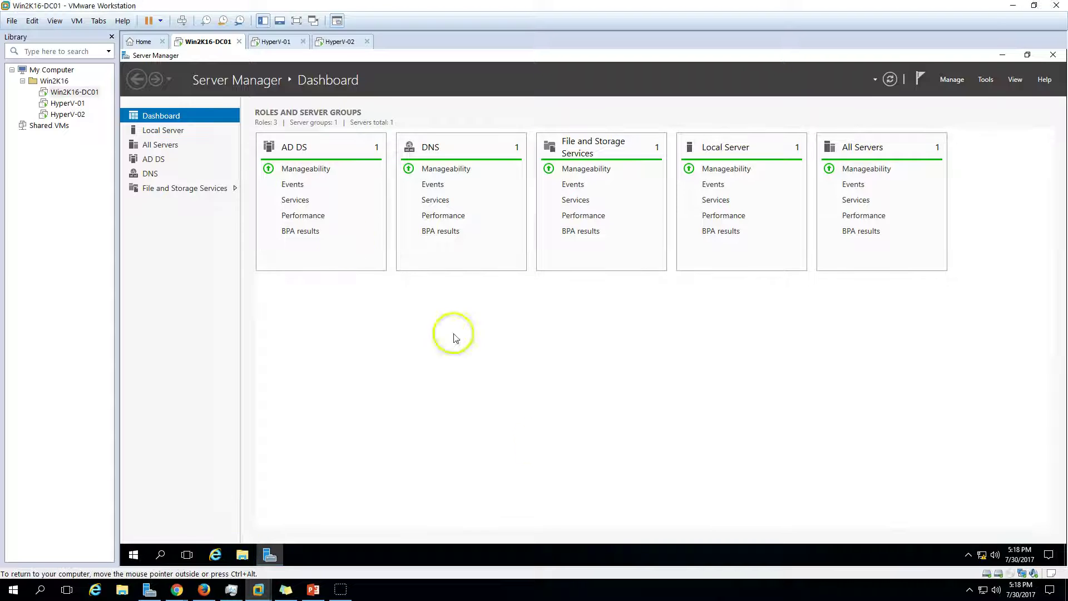
left_click(166, 131)
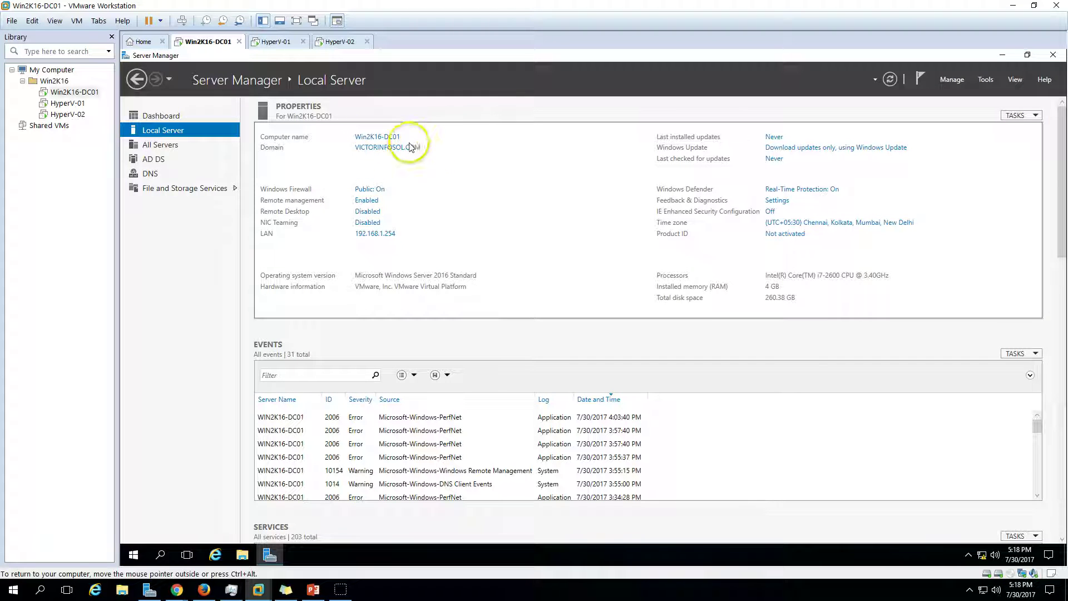
left_click(167, 116)
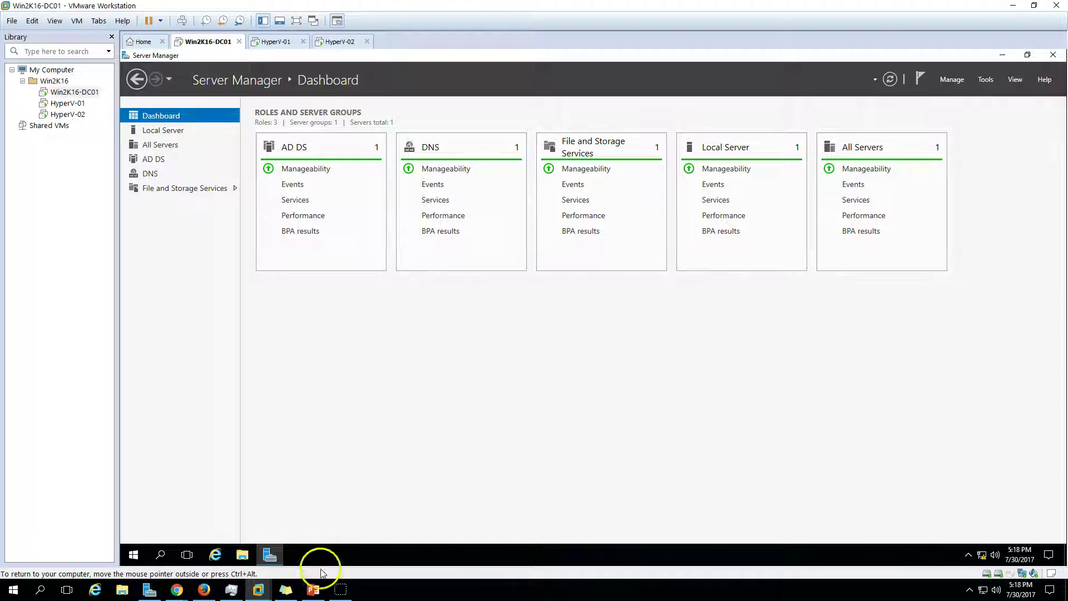
- Review the server details on the PowerPoint demo environment slide again, and return to Win2K16-DC01 in VMware Workstation
left_click(313, 589)
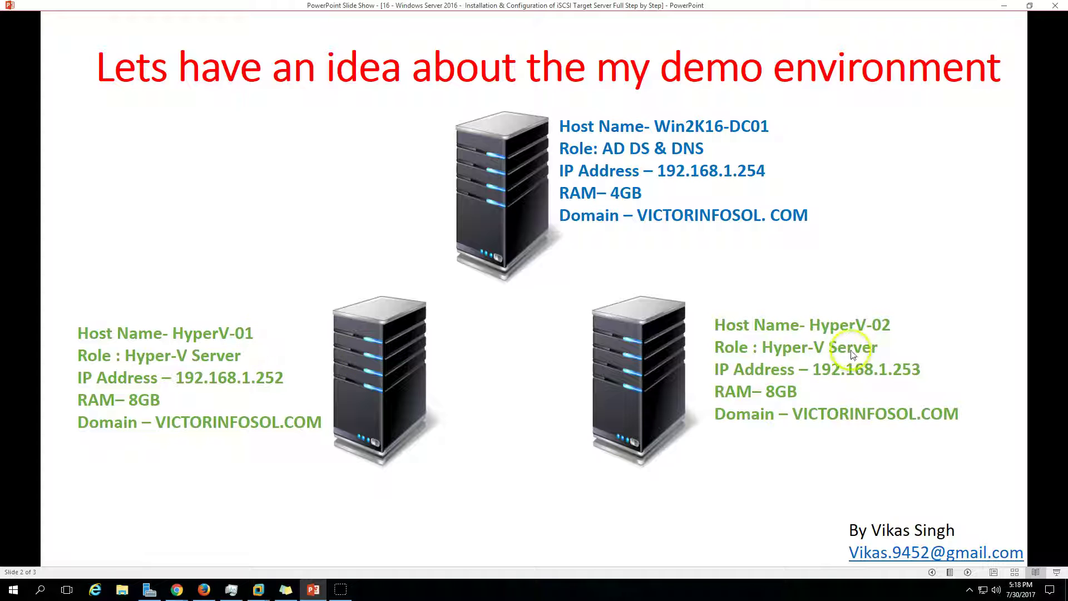
left_click(311, 588)
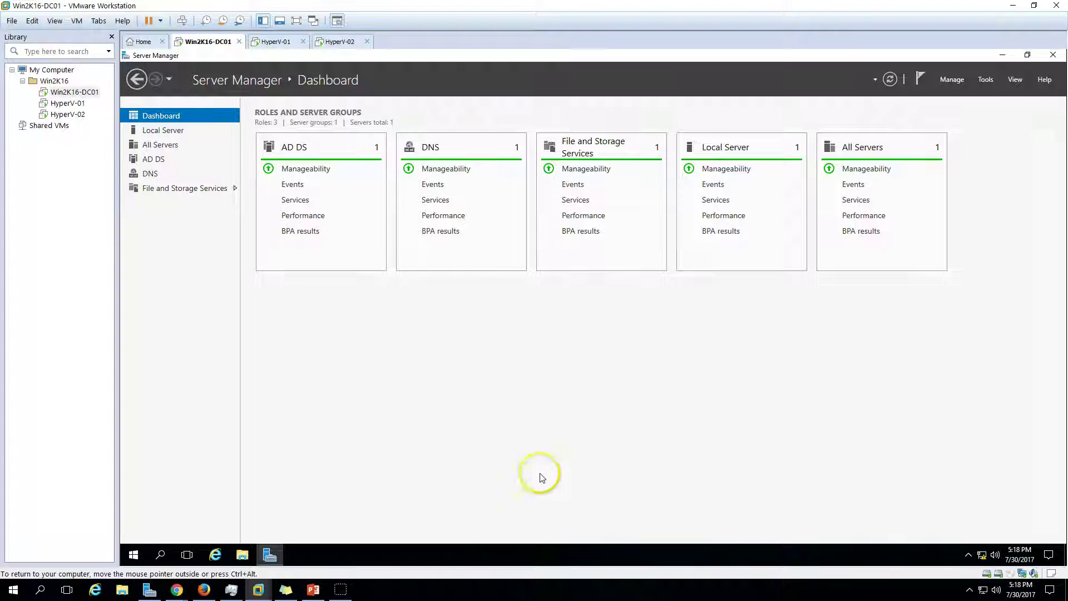
left_click(951, 79)
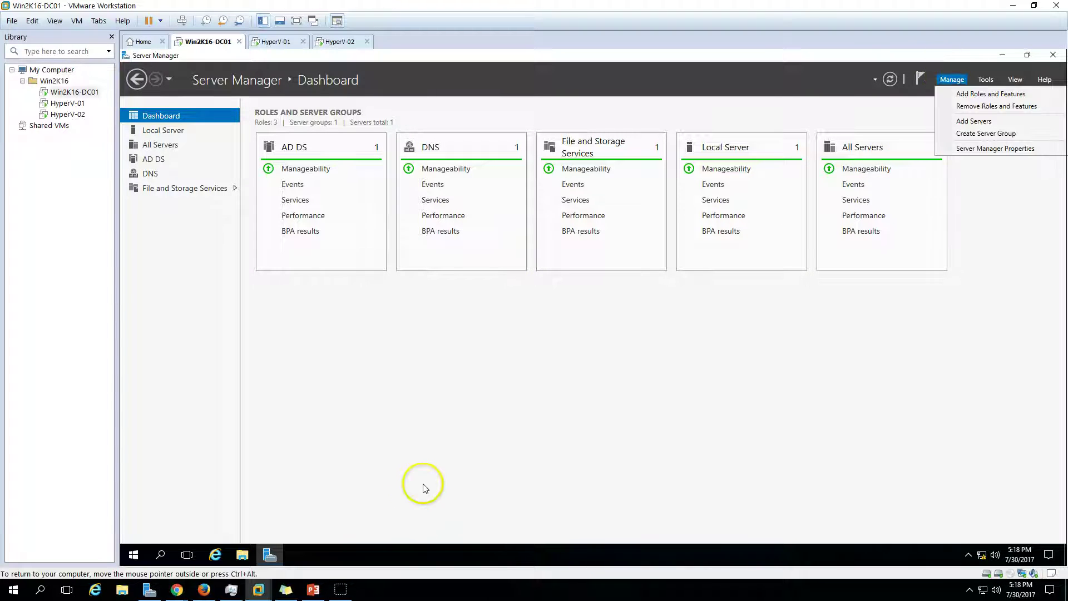
left_click(451, 470)
- Examine the local server properties of the HyperV-01 and HyperV-02 virtual machines
left_click(276, 41)
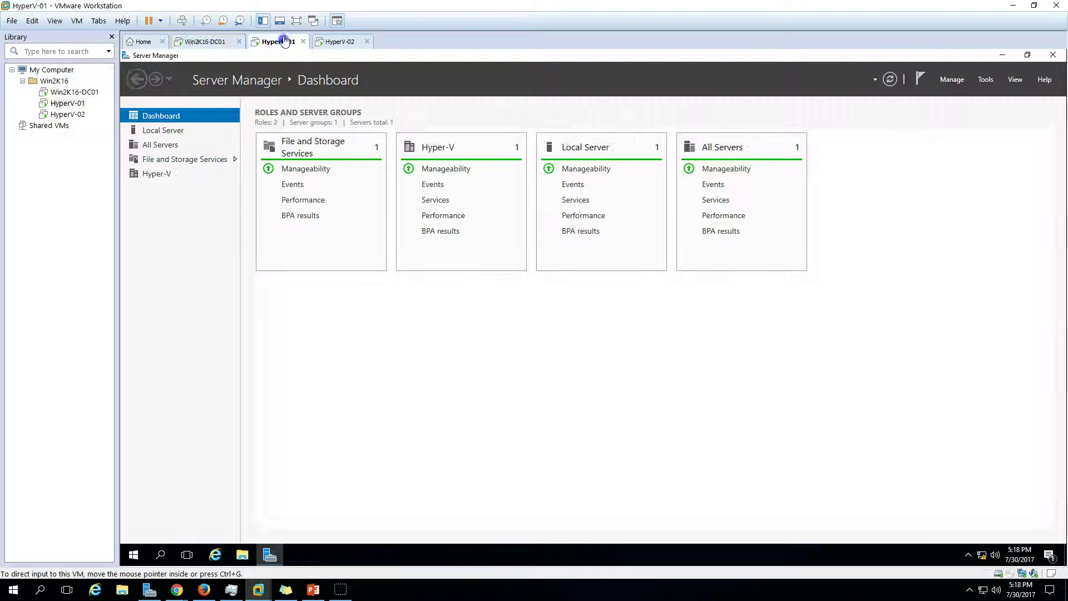
left_click(178, 133)
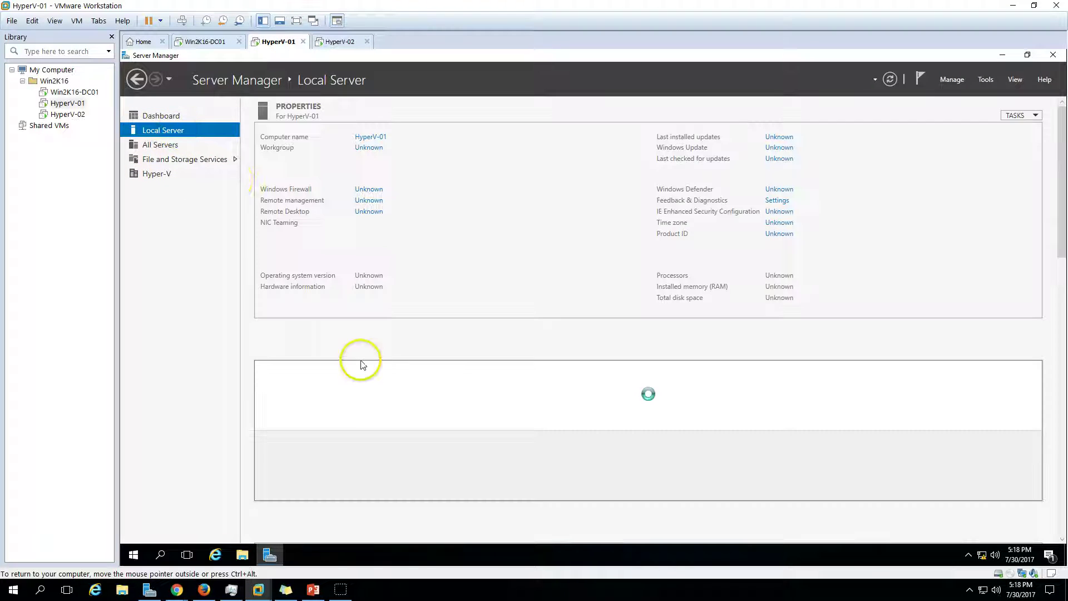
left_click(340, 42)
left_click(178, 131)
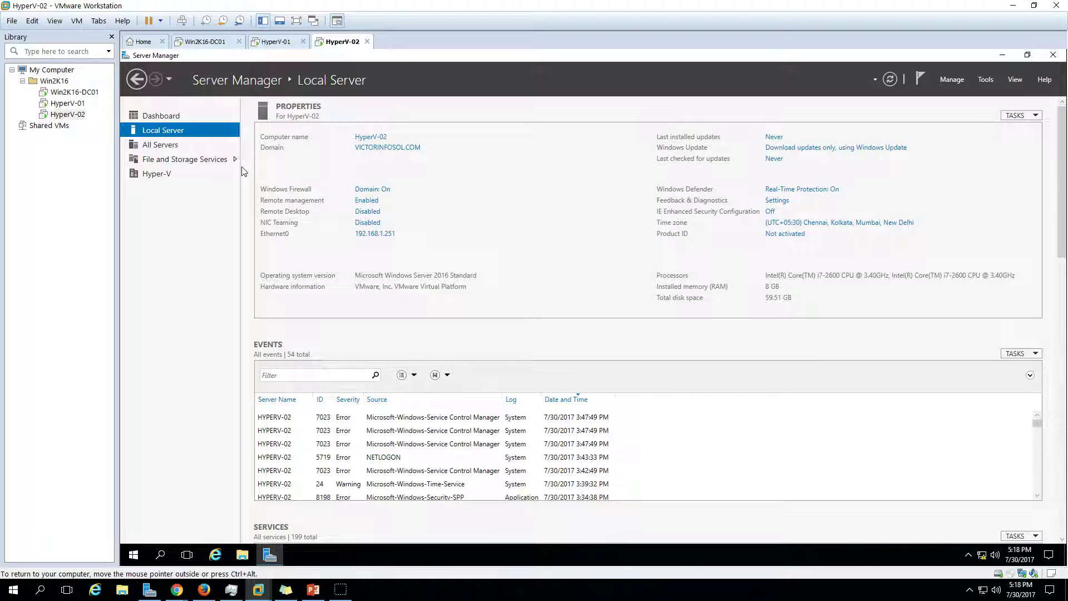
left_click(243, 168)
left_click(270, 41)
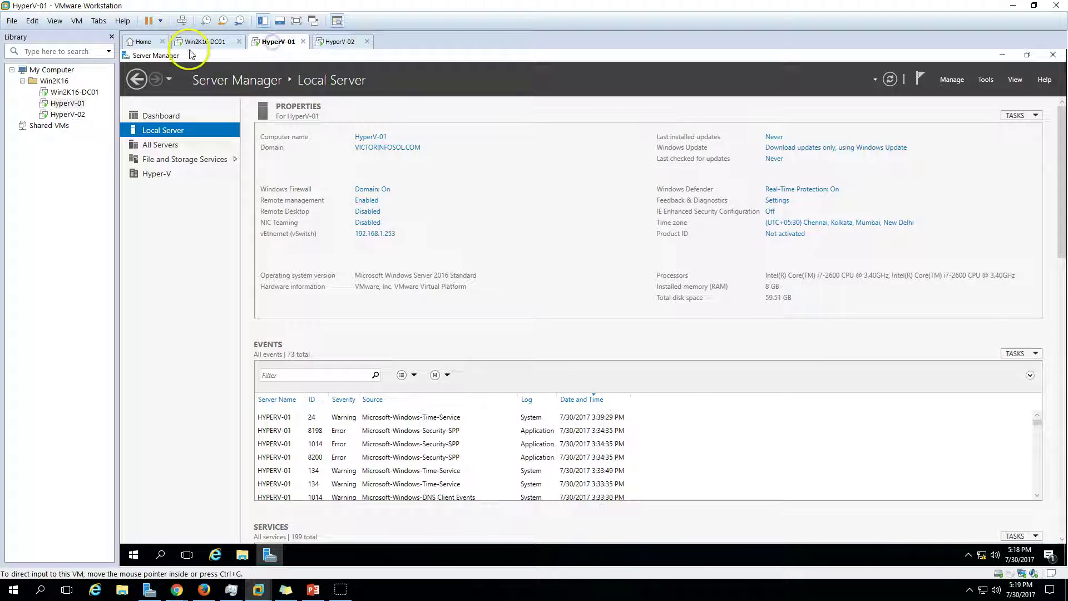
- Start adding roles and features on Win2K16-DC01, using role-based or feature-based installation, and proceed to the server roles selection
left_click(207, 40)
left_click(196, 458)
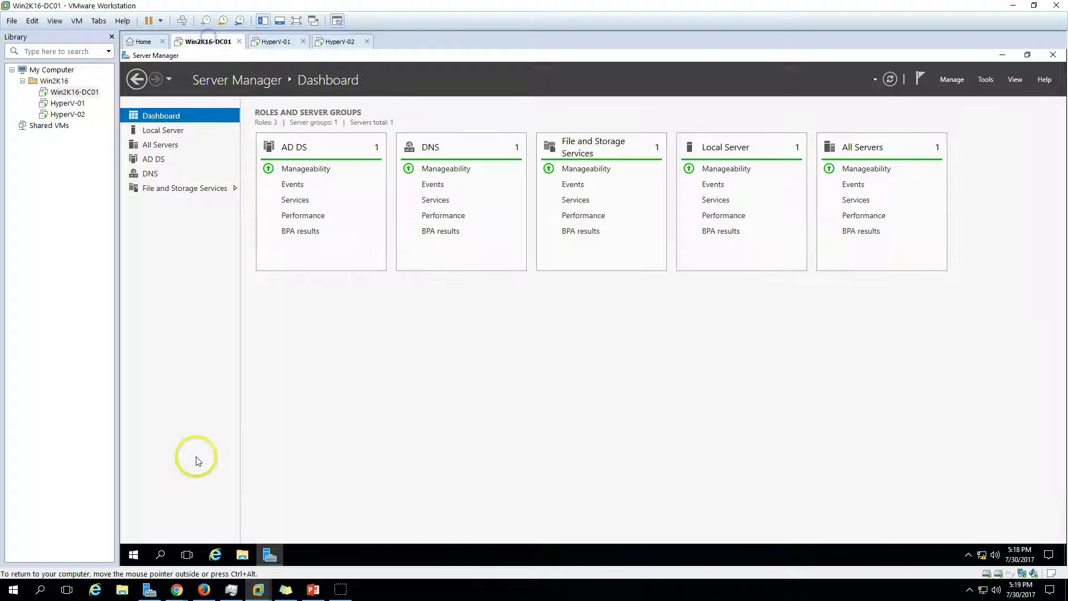
left_click(952, 79)
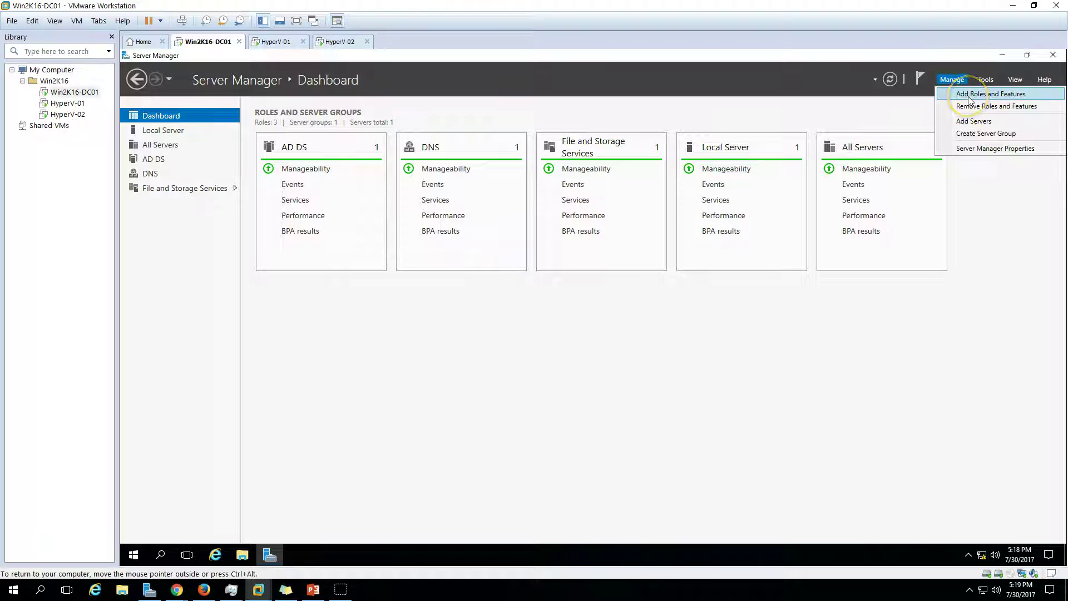
left_click(970, 95)
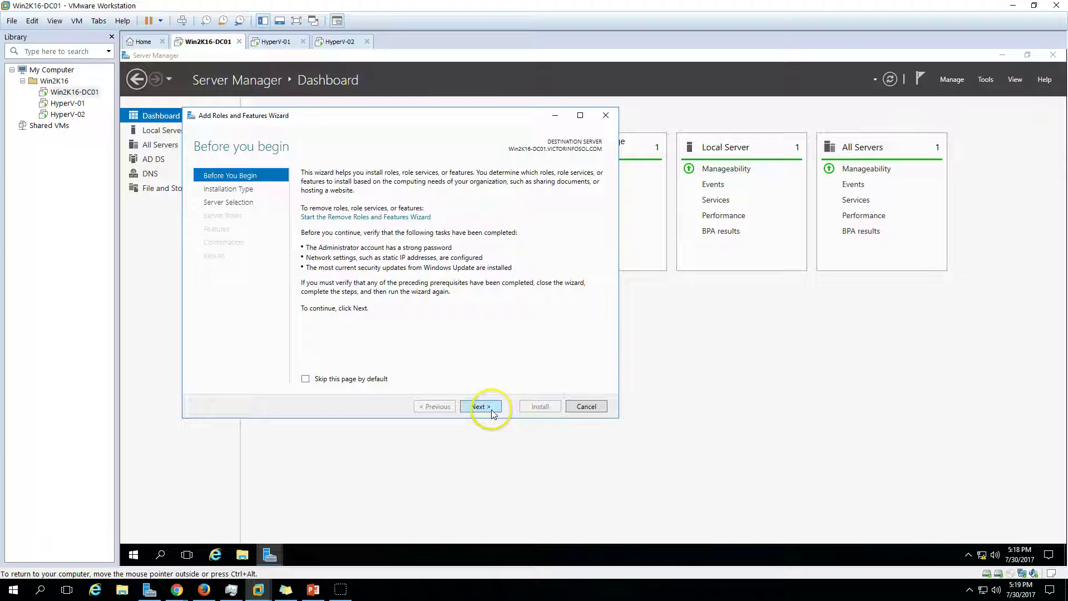
left_click(492, 410)
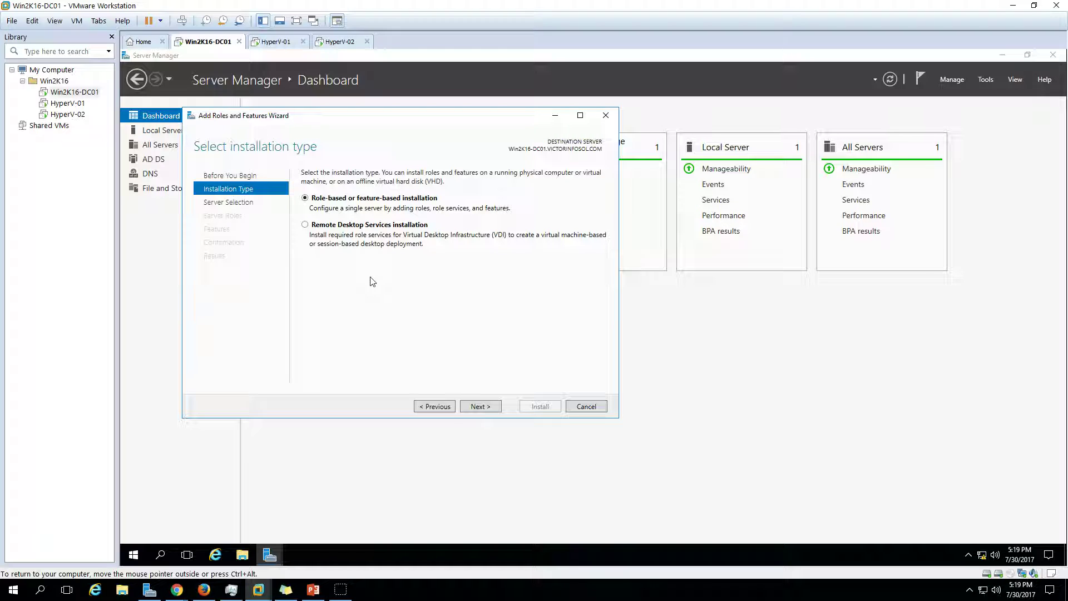
left_click(479, 406)
left_click(358, 271)
left_click(478, 408)
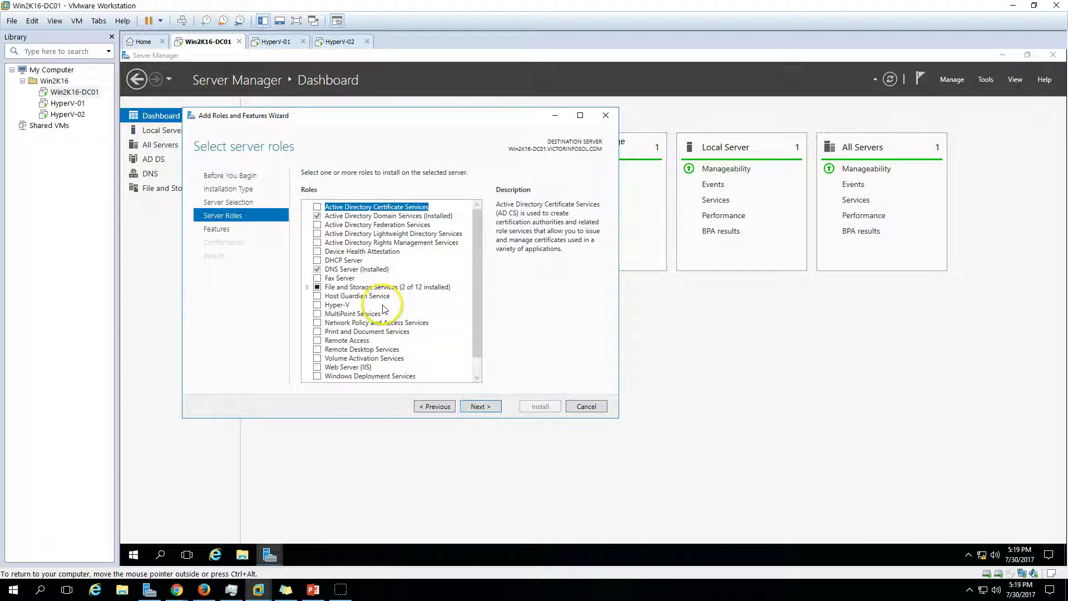
- Select the iSCSI Target Server role service within File and iSCSI Services under File and Storage Services
left_click_drag(477, 299, 477, 328)
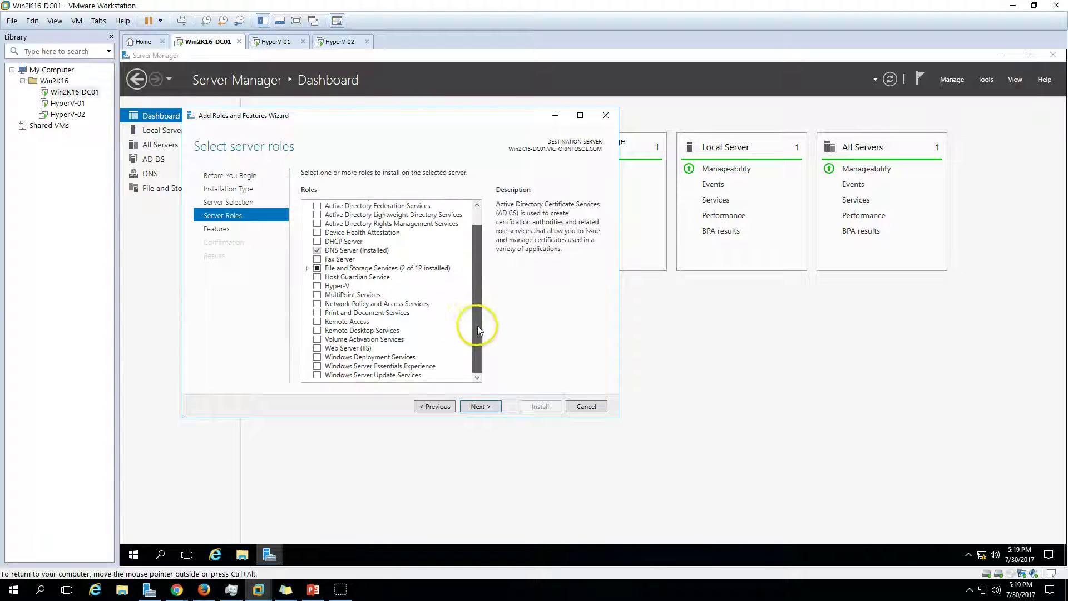
left_click(308, 268)
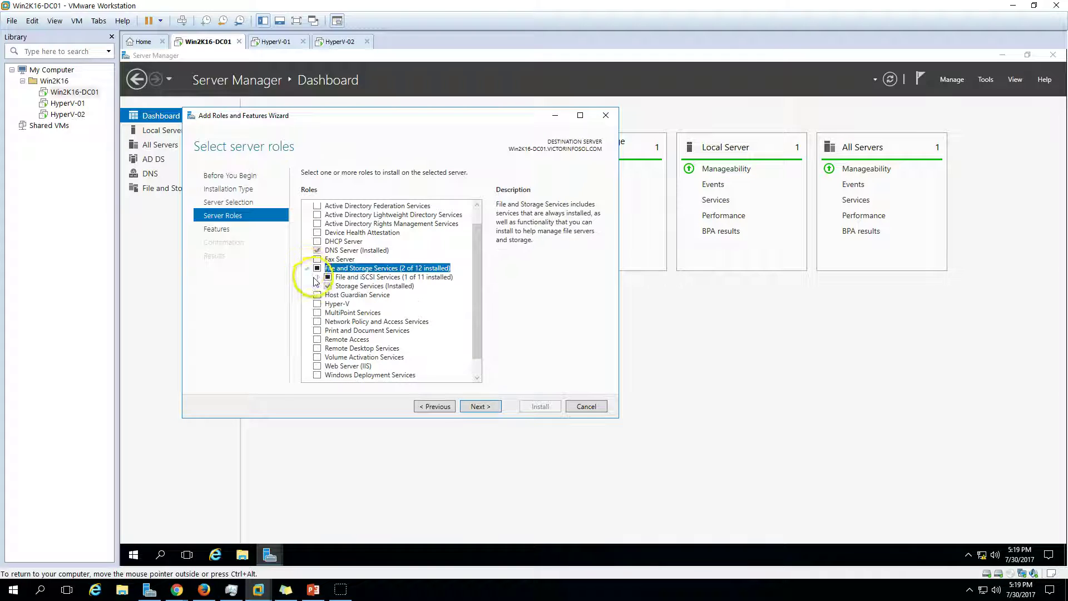
left_click(317, 277)
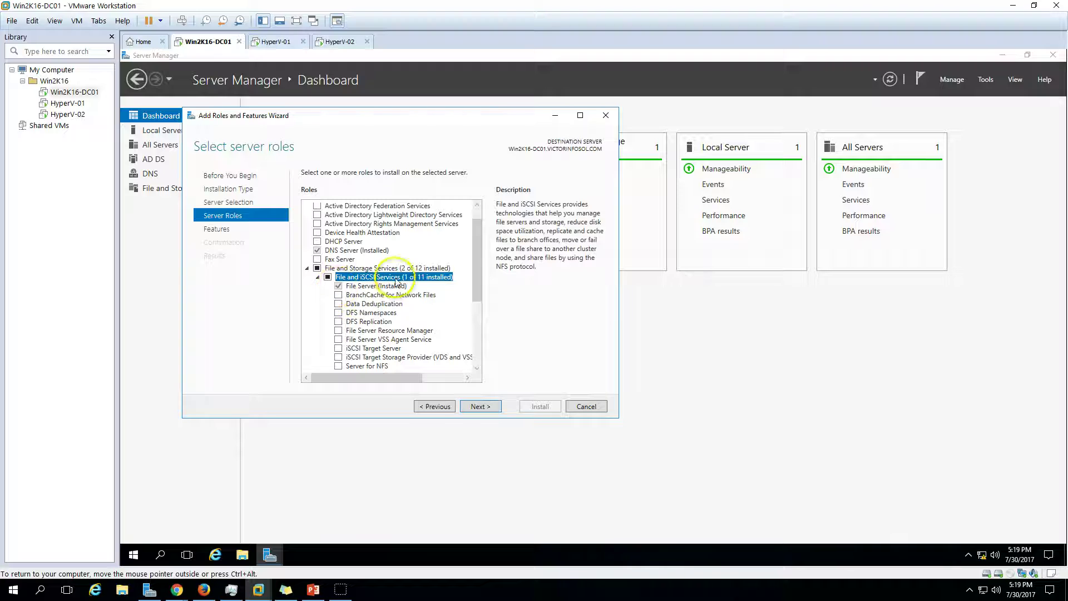
left_click_drag(480, 271, 478, 288)
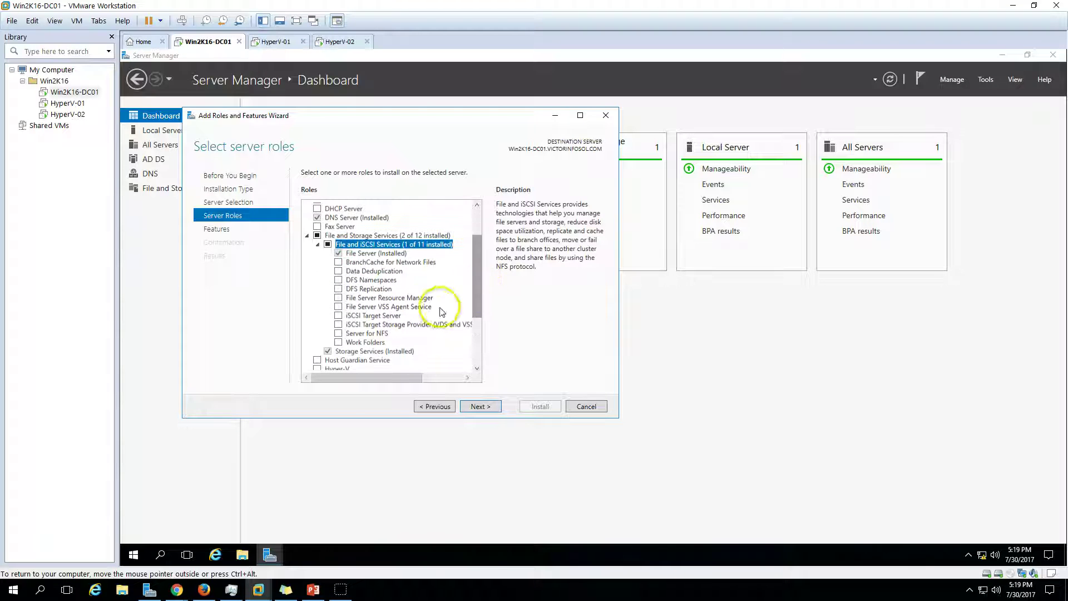
left_click(338, 315)
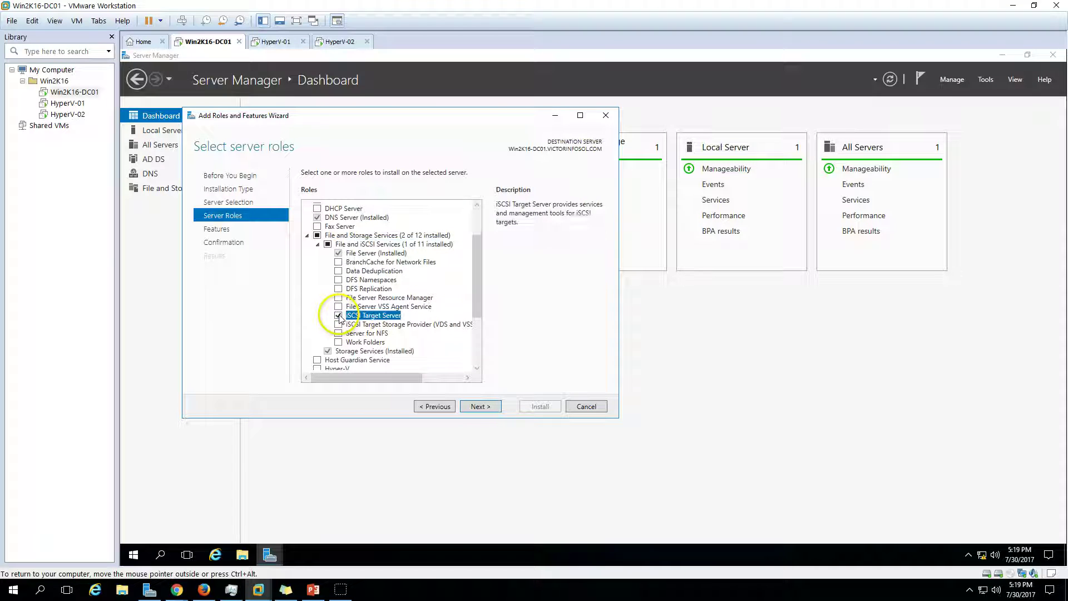
- Proceed without adding any features and install the iSCSI Target Server role service
left_click(482, 405)
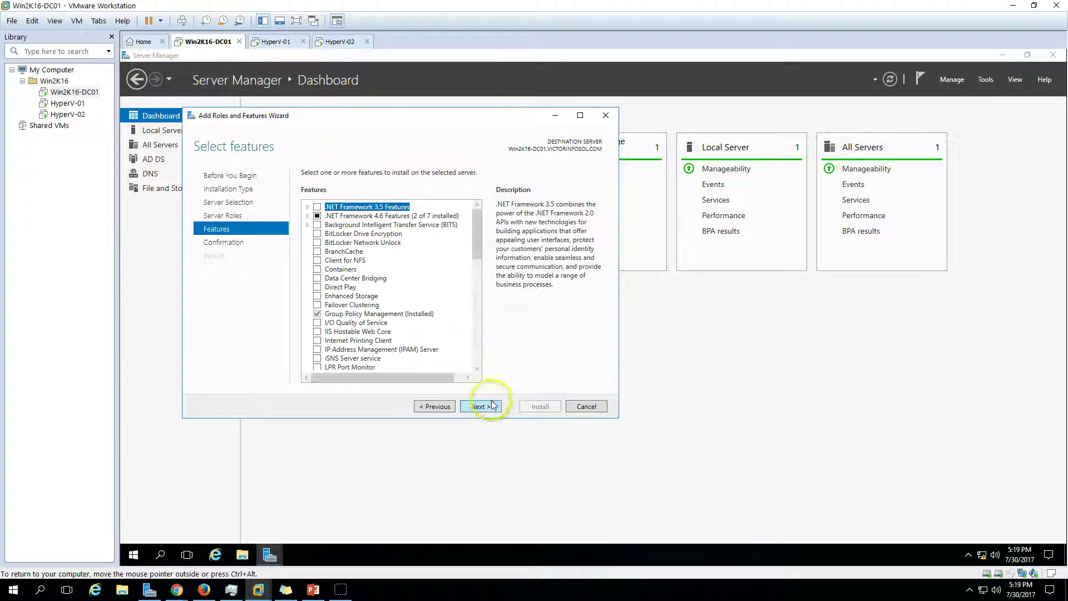
left_click_drag(477, 239, 480, 362)
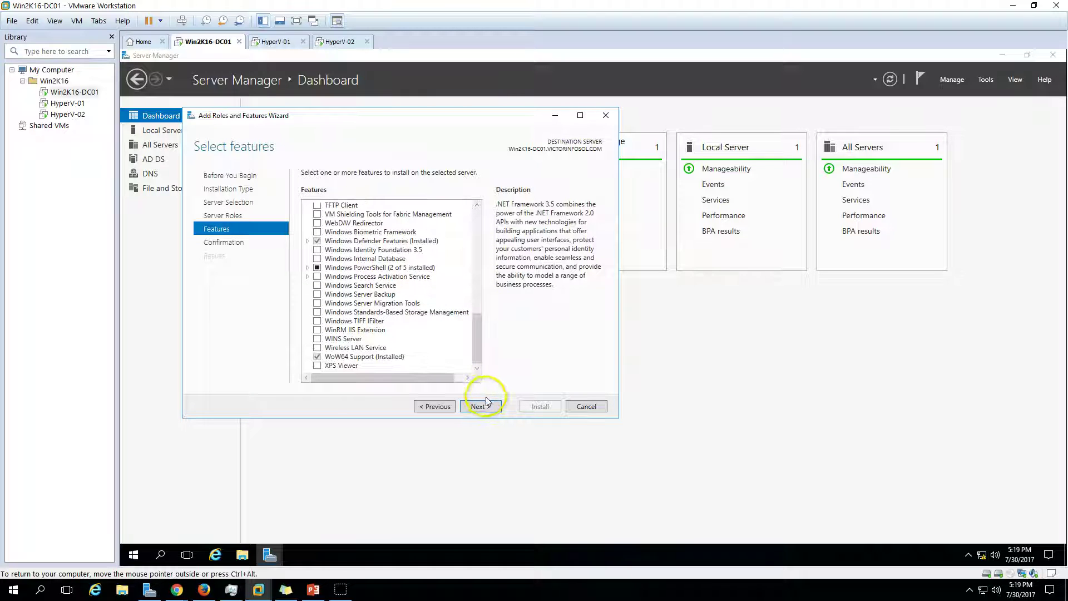
left_click(482, 406)
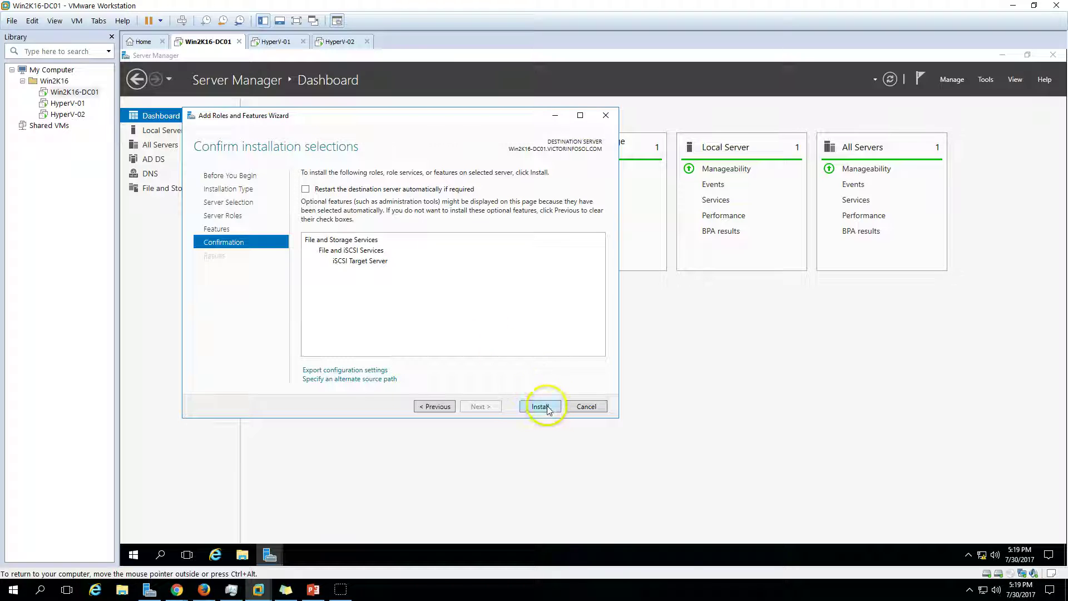
left_click(540, 406)
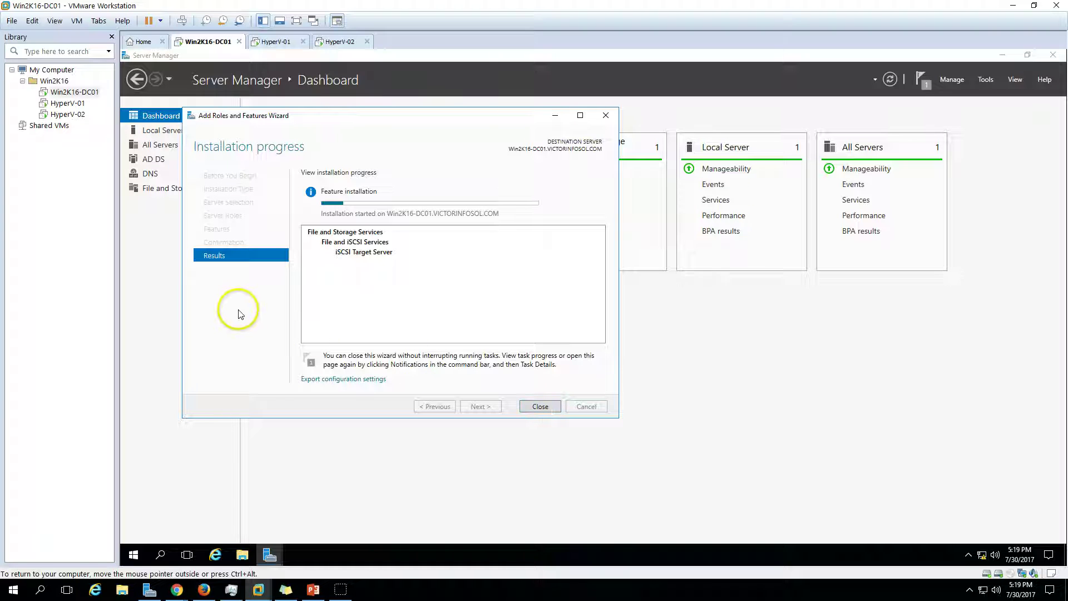
- Inspect the contents of the iSCSI-Disk01 (D:) drive in File Explorer while the role installs, and return to the installation progress
left_click(242, 555)
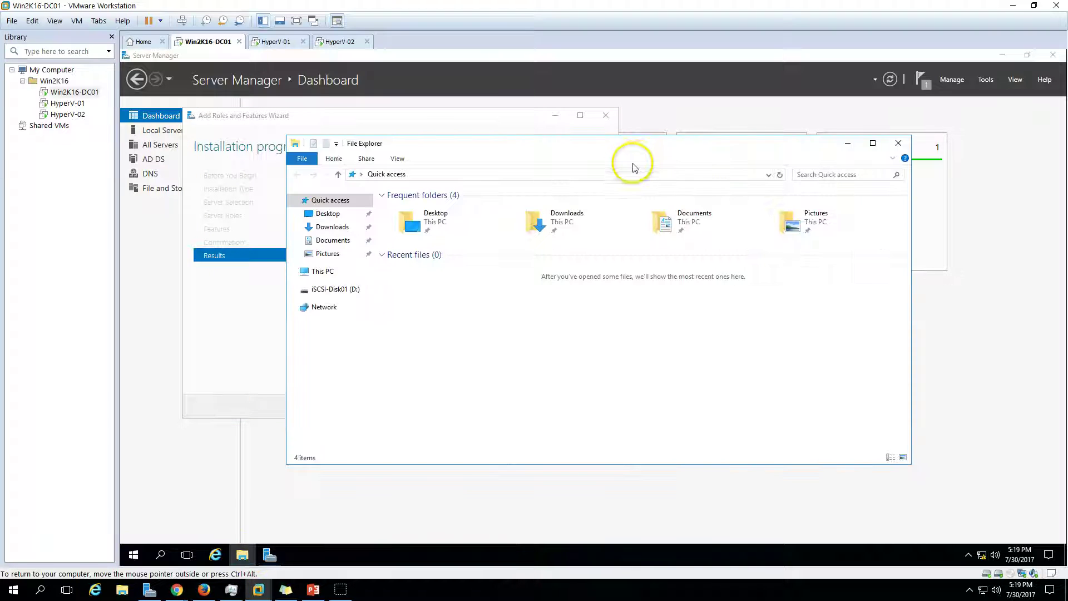
left_click_drag(643, 147, 685, 145)
left_click(363, 270)
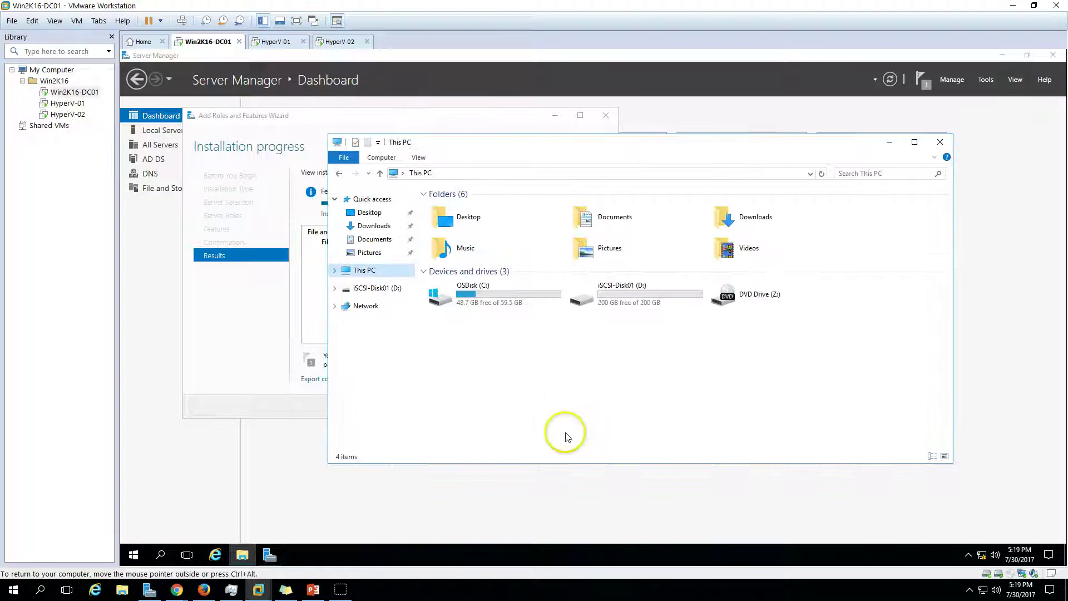
left_click(669, 308)
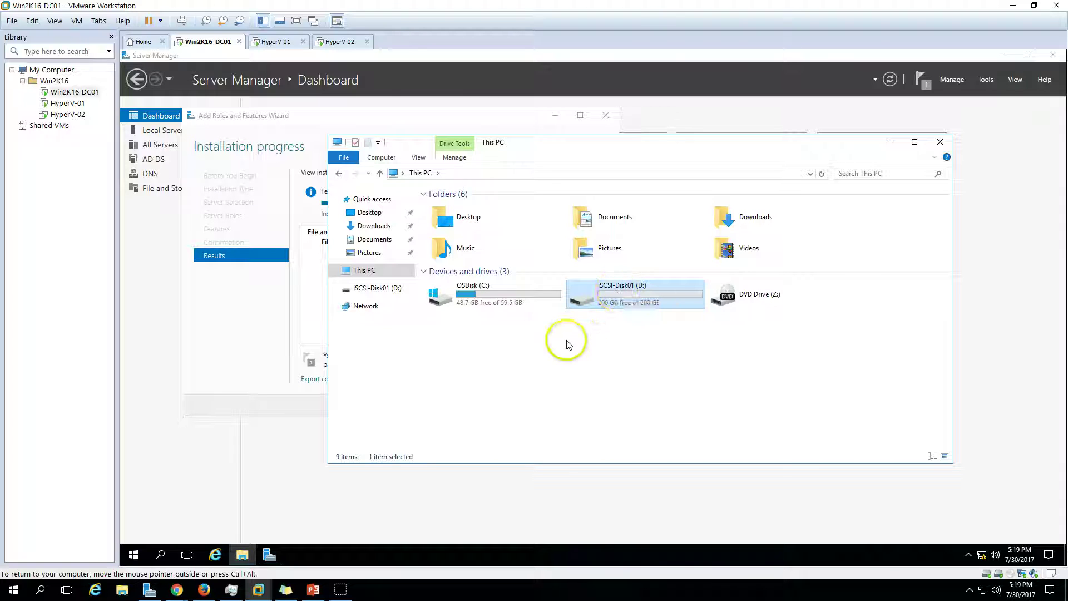
double_click(621, 300)
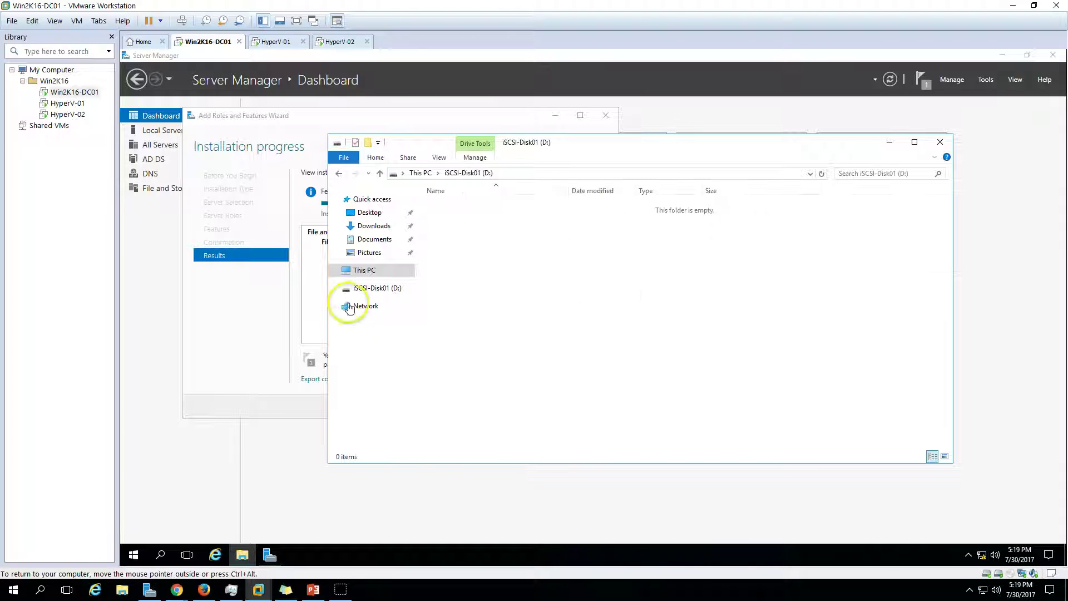
left_click(242, 554)
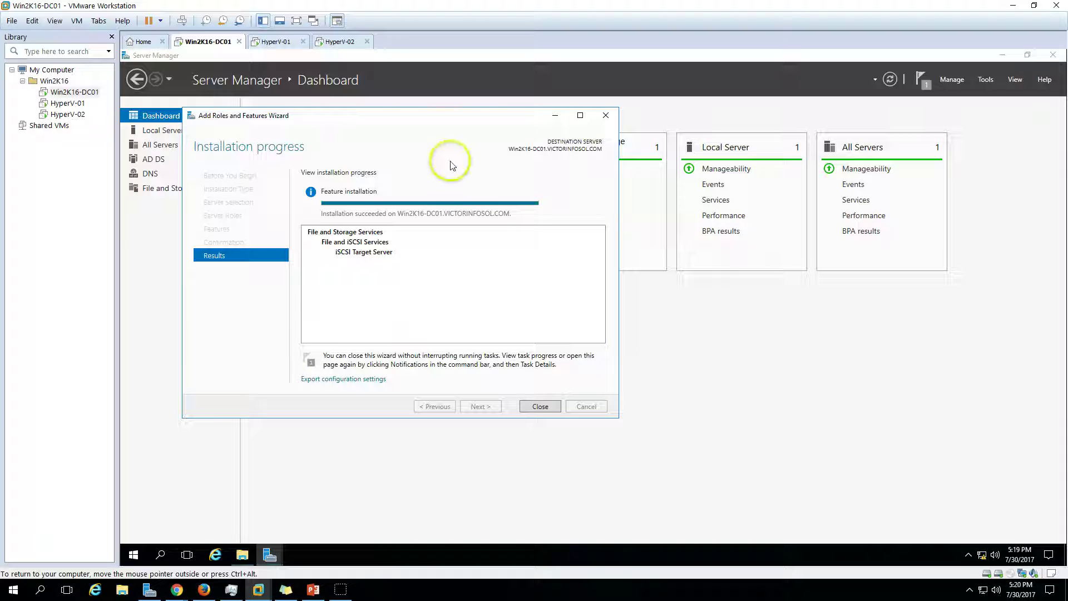
- Close the role installation wizard and start the New iSCSI Virtual Disk Wizard from the iSCSI page of File and Storage Services
left_click(540, 406)
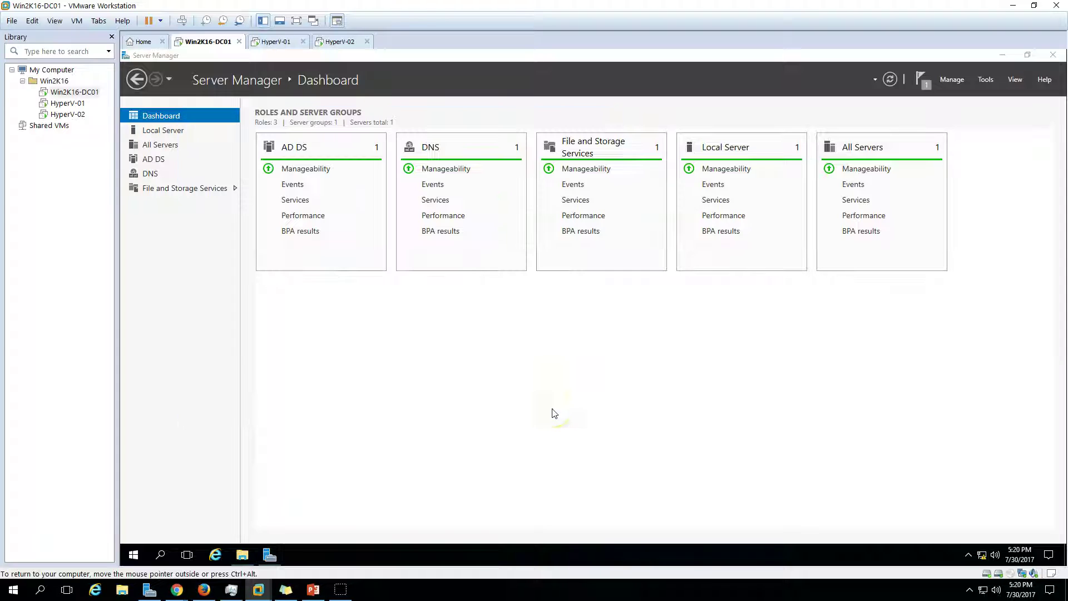
left_click(188, 192)
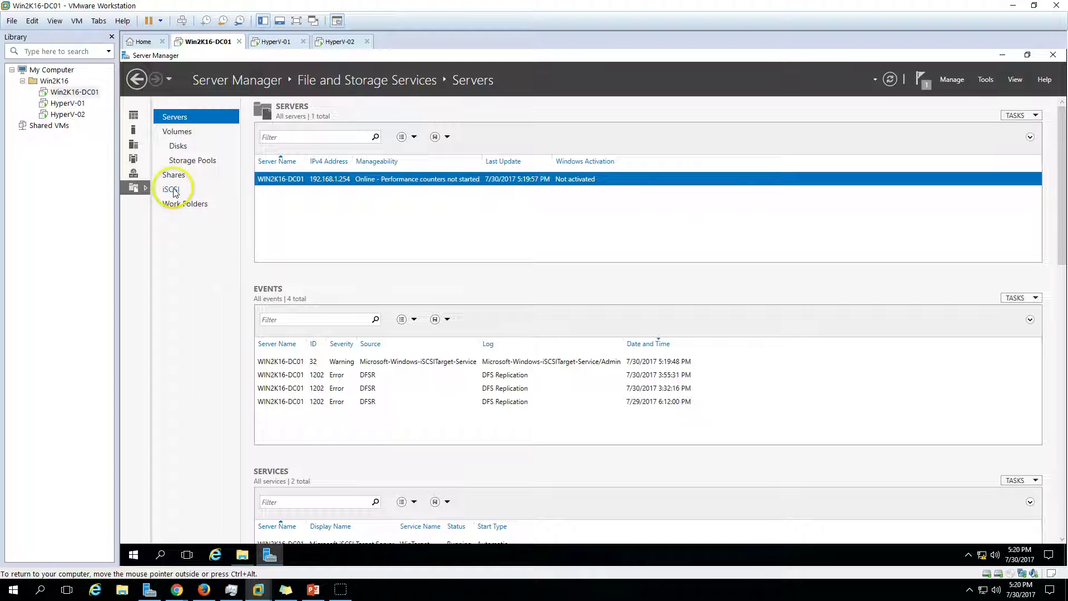
left_click(174, 193)
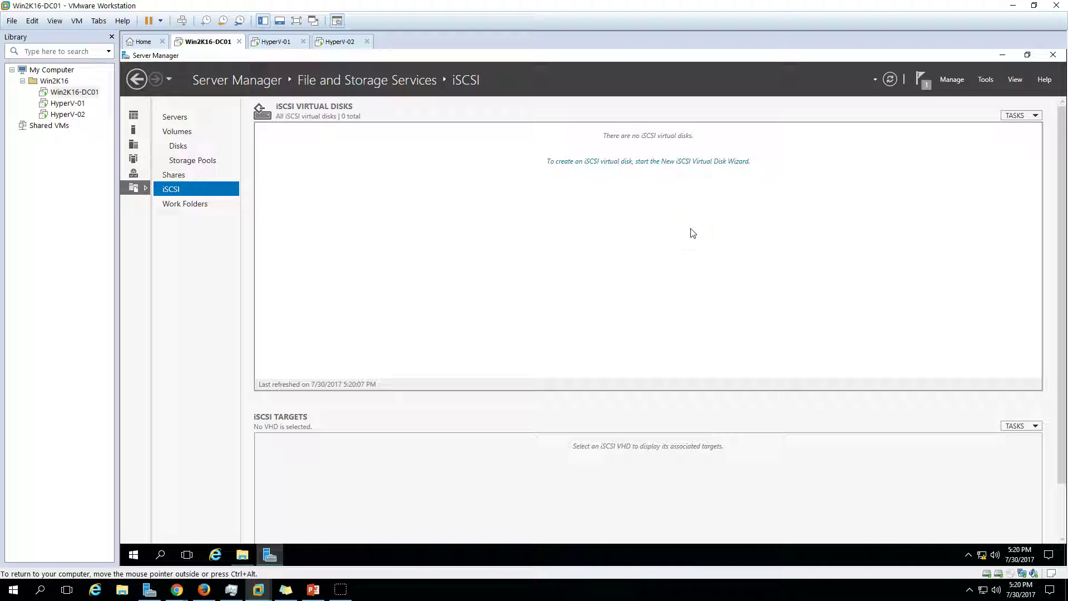
left_click(693, 162)
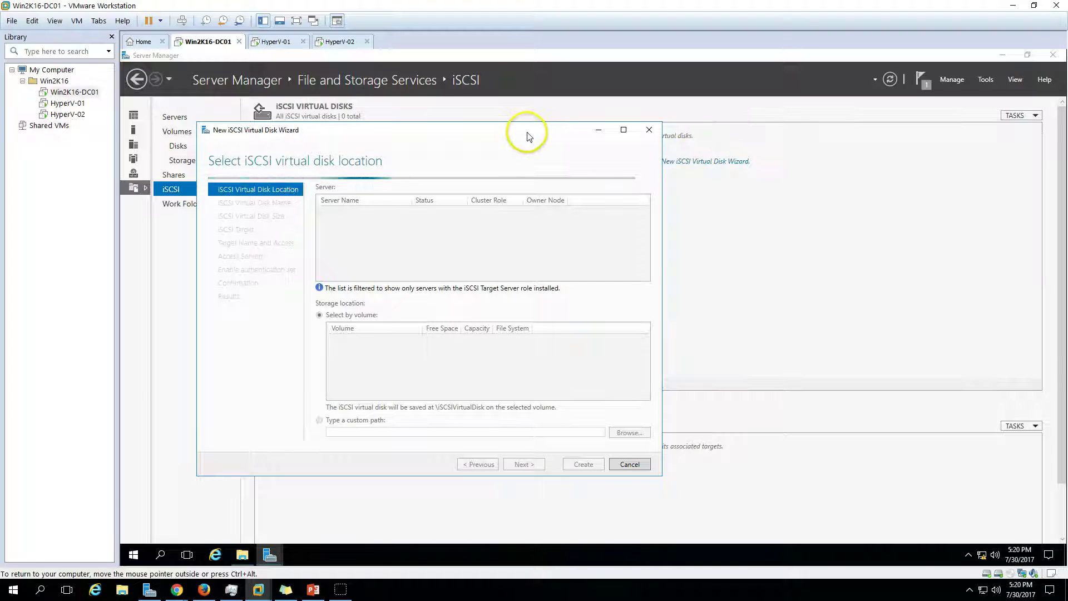
left_click_drag(529, 132, 764, 232)
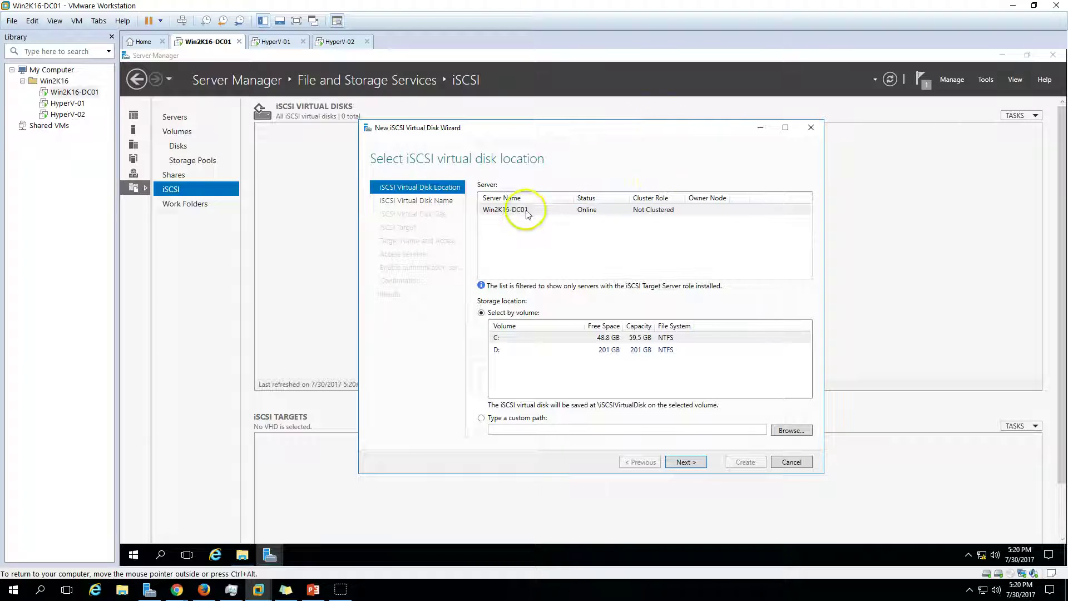
left_click(504, 210)
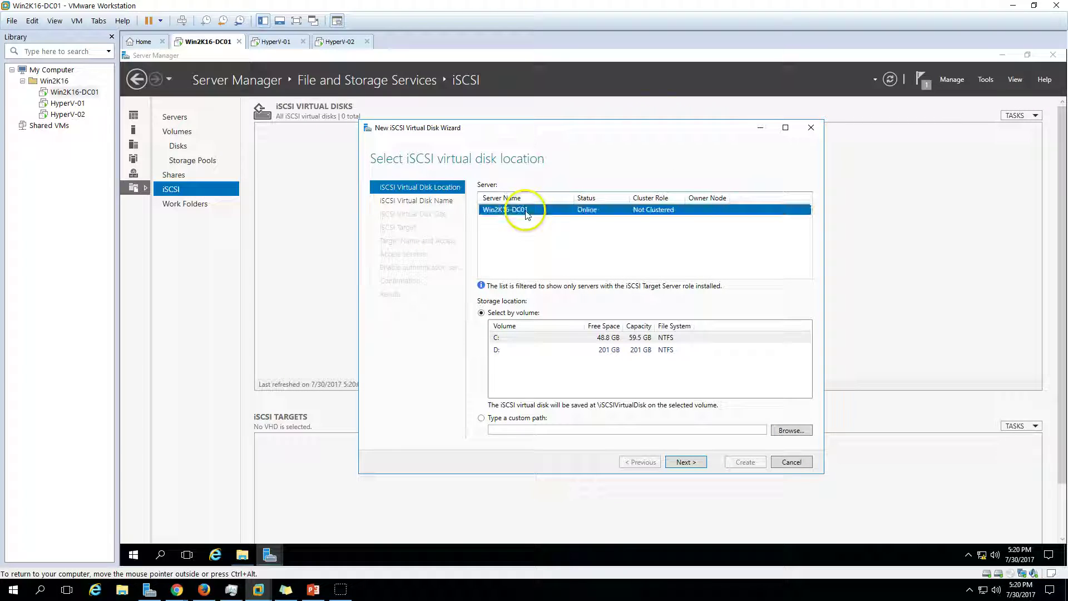
left_click(518, 352)
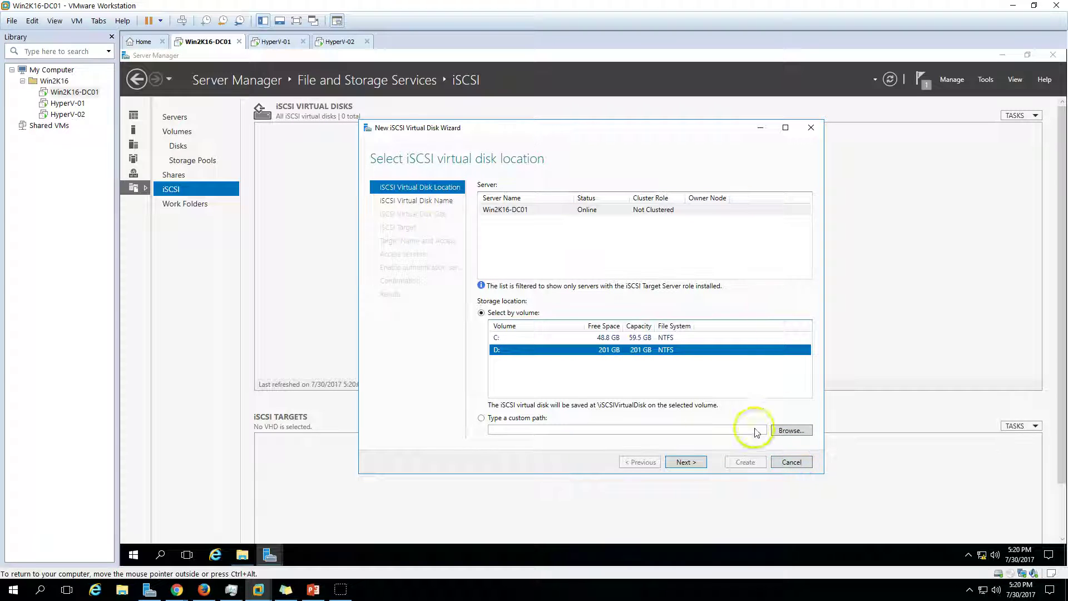
left_click(792, 462)
left_click(599, 339)
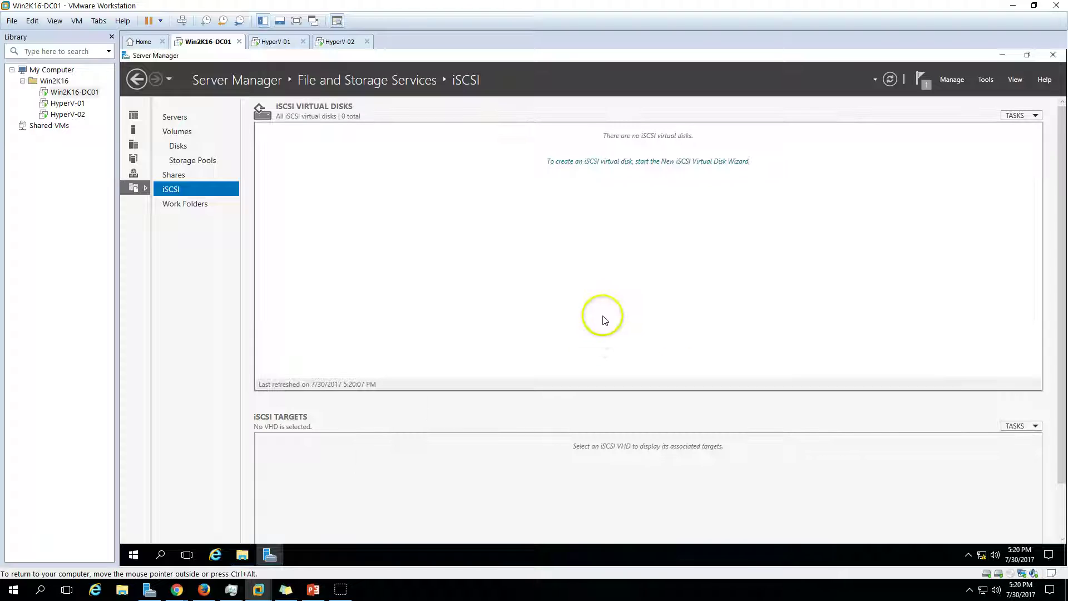
- Inspect the iSCSI Targets section and the tasks it offers
left_click(1037, 428)
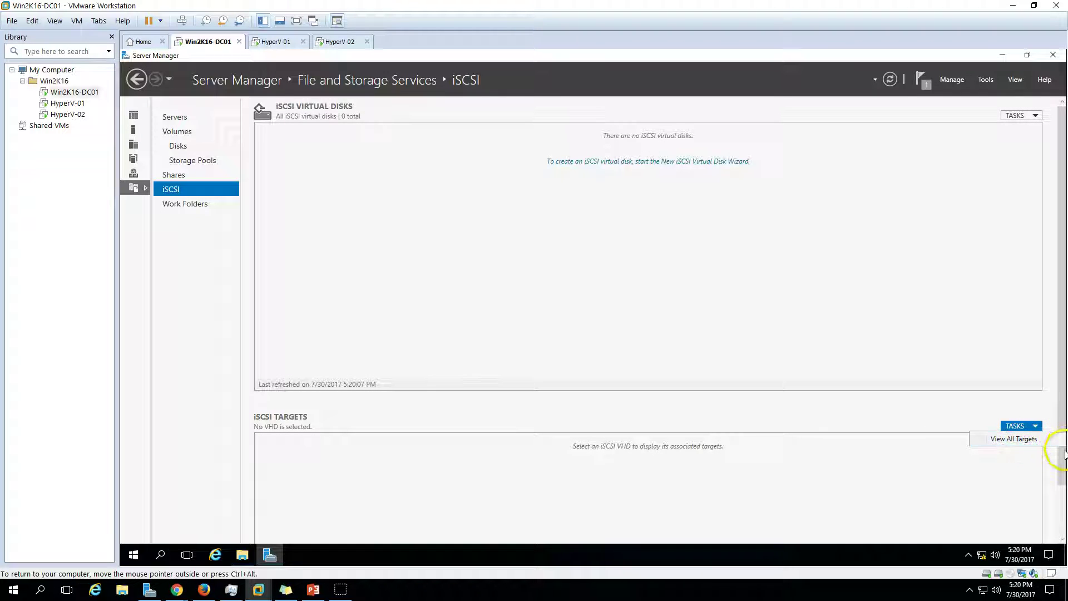
left_click_drag(1065, 453, 1050, 513)
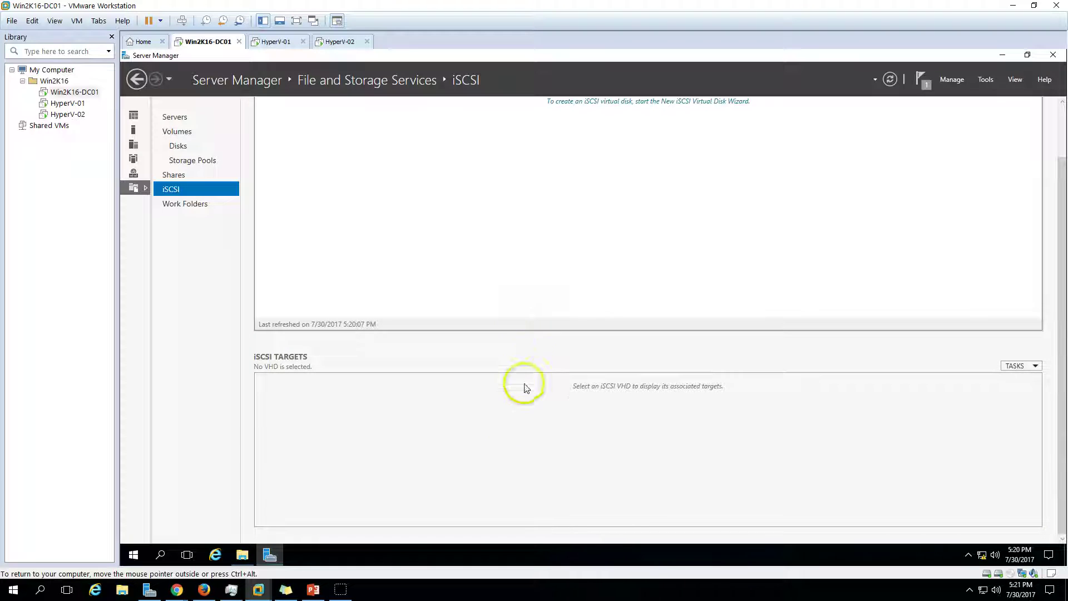
scroll(646, 300, "up", 2)
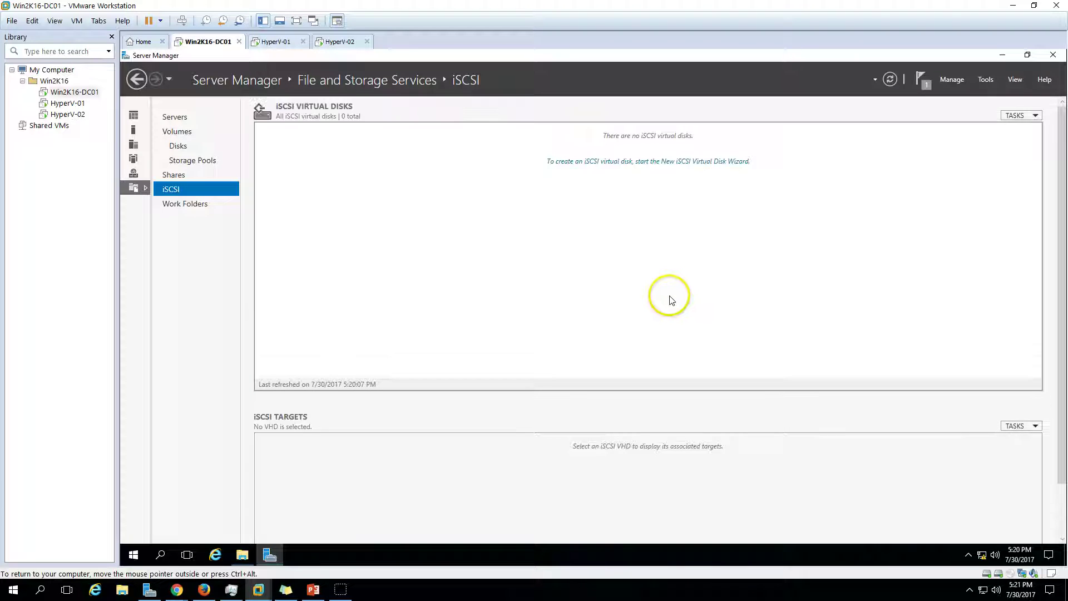
- Start a new iSCSI virtual disk on Win2K16-DC01 and store it on volume D:
left_click(613, 163)
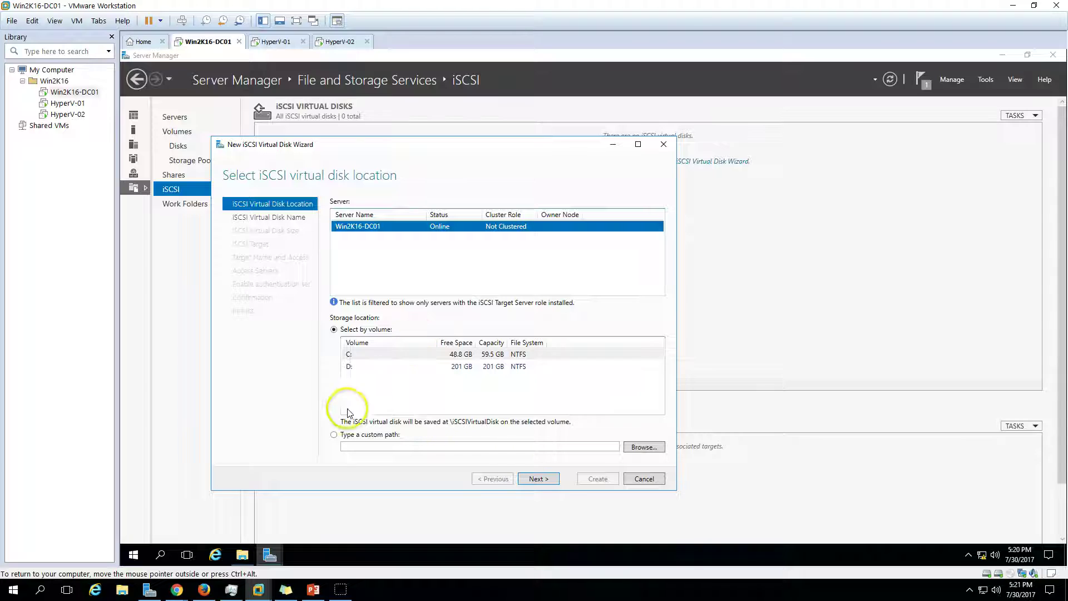
left_click(351, 365)
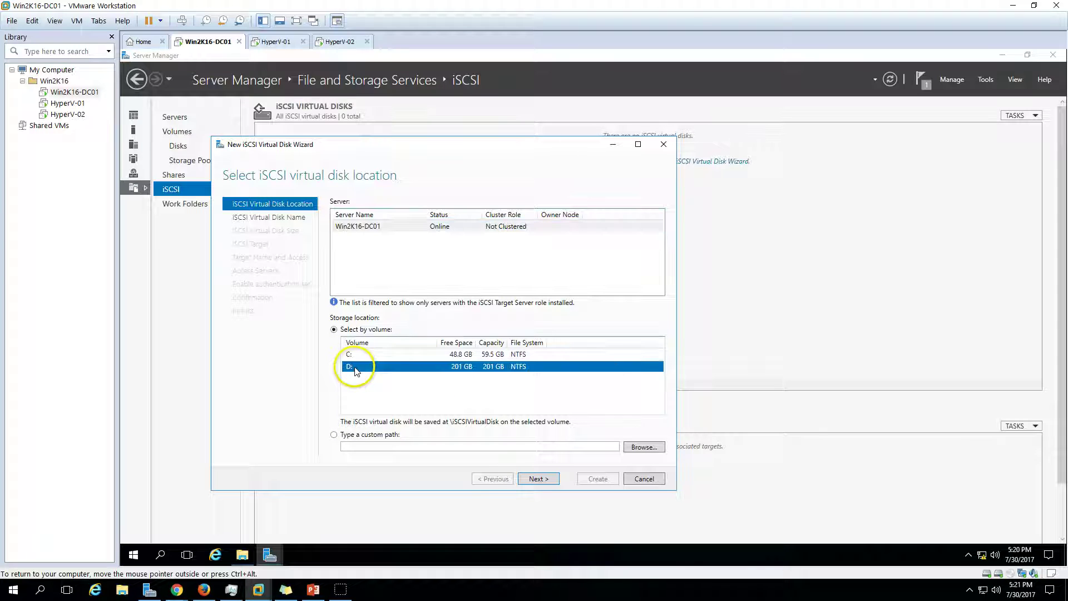
left_click(540, 480)
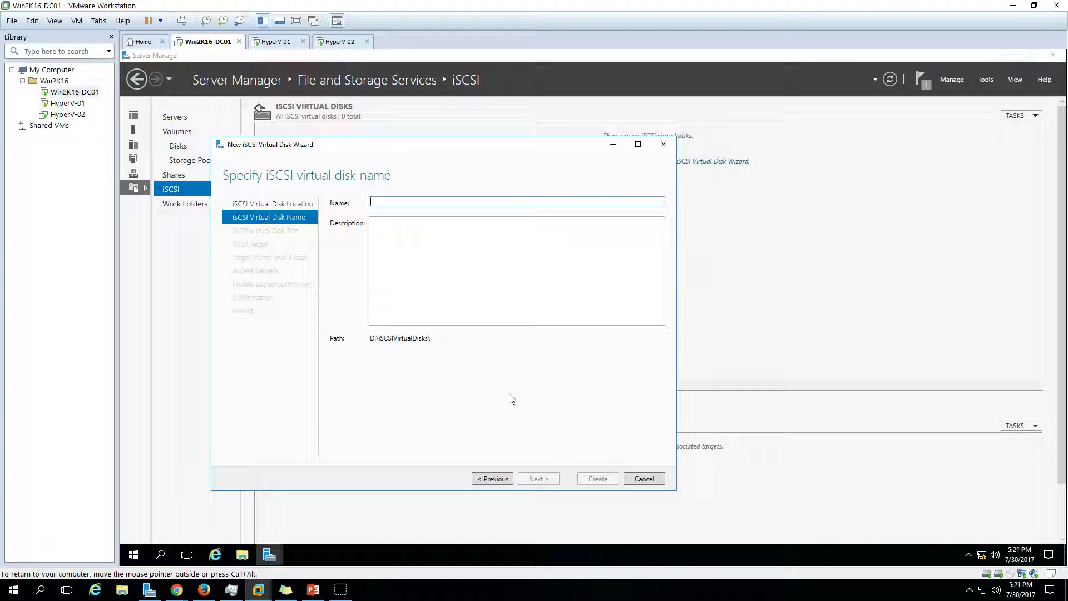
- Name the virtual disk iSCSI-Disk01, check its storage path, and proceed to the disk size settings
type("iSCSI-Disk01")
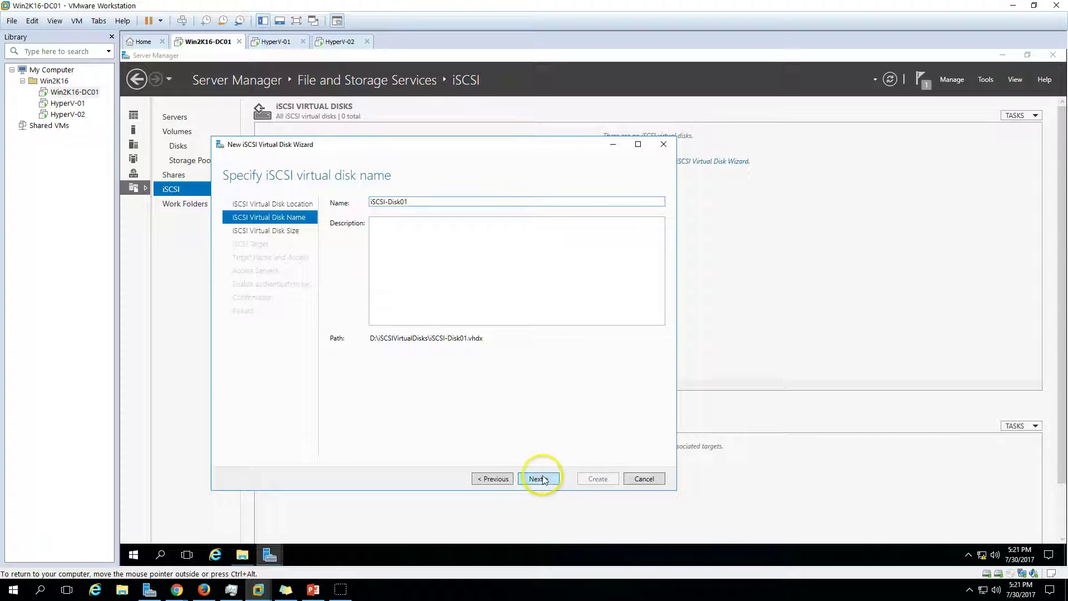
left_click(538, 479)
left_click(492, 478)
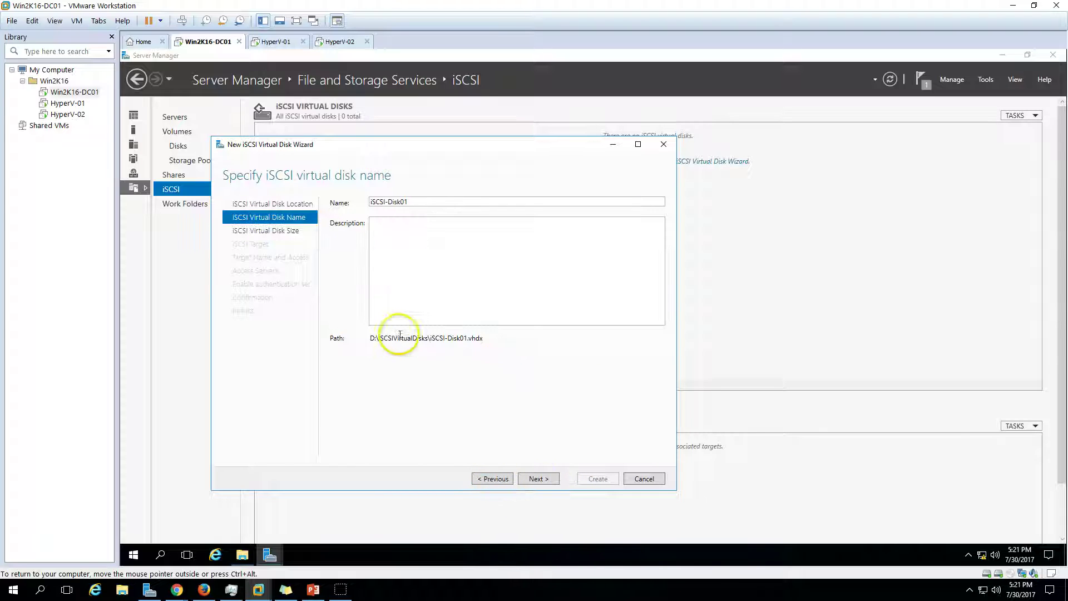
left_click_drag(369, 338, 488, 344)
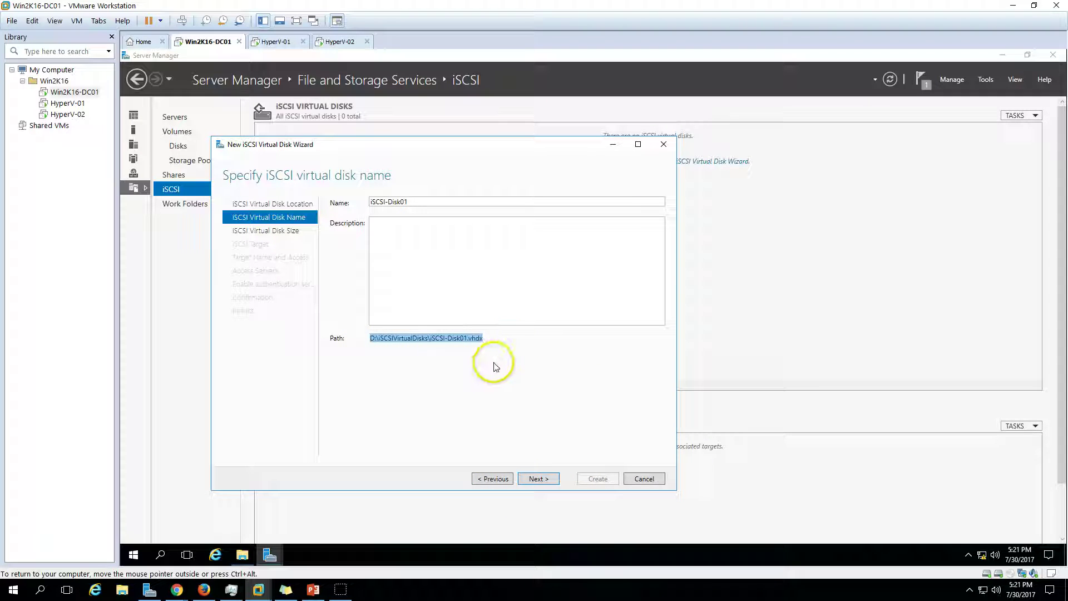
left_click_drag(375, 339, 451, 289)
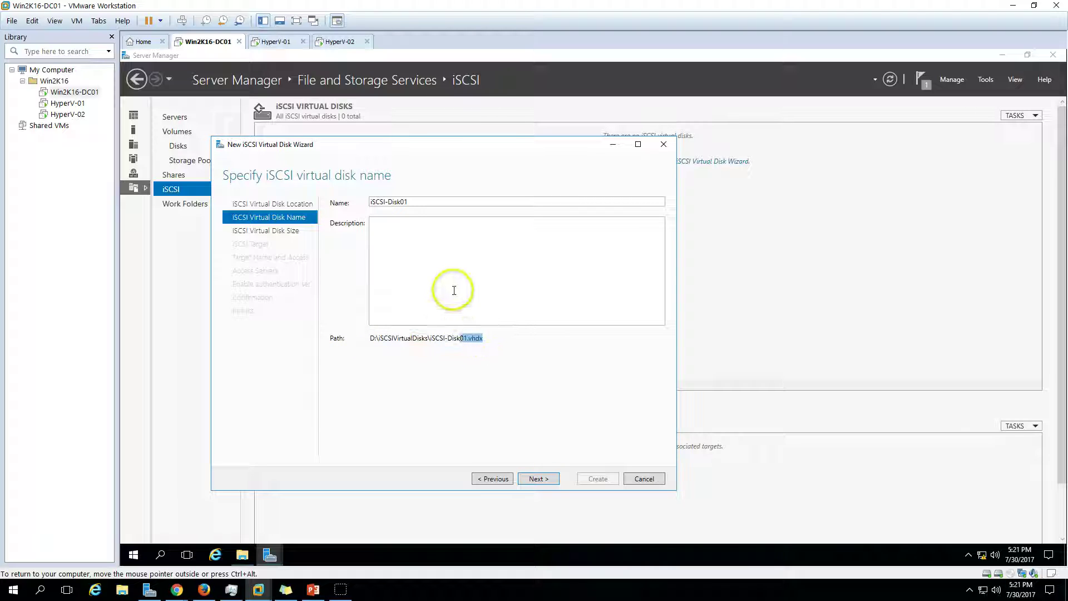
left_click(450, 289)
left_click(533, 479)
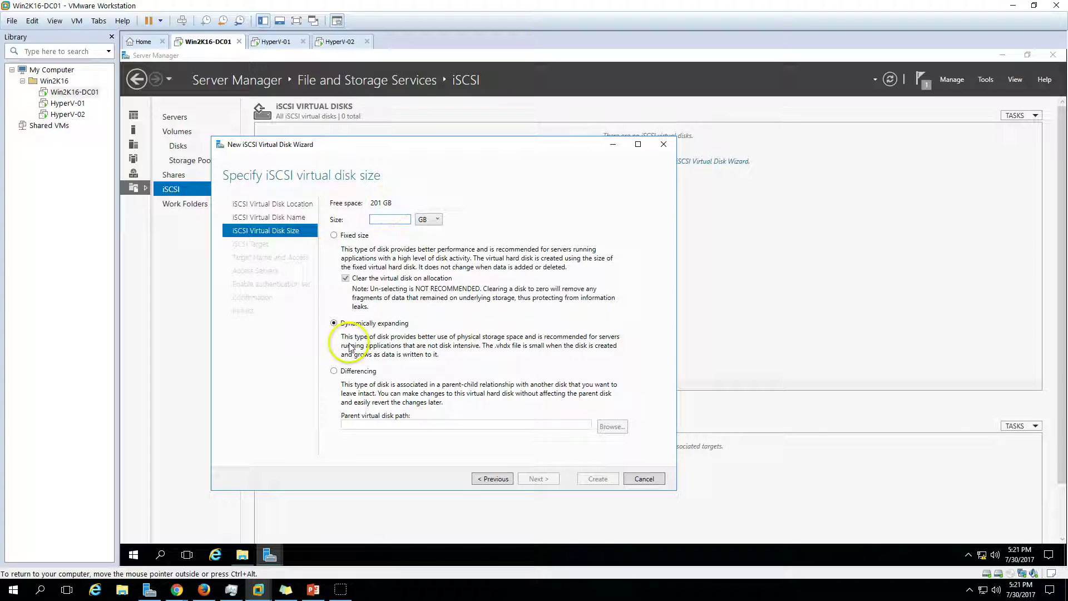
- Compare the disk size types, keep Dynamically expanding, and set the virtual disk size to 21 GB
left_click(352, 236)
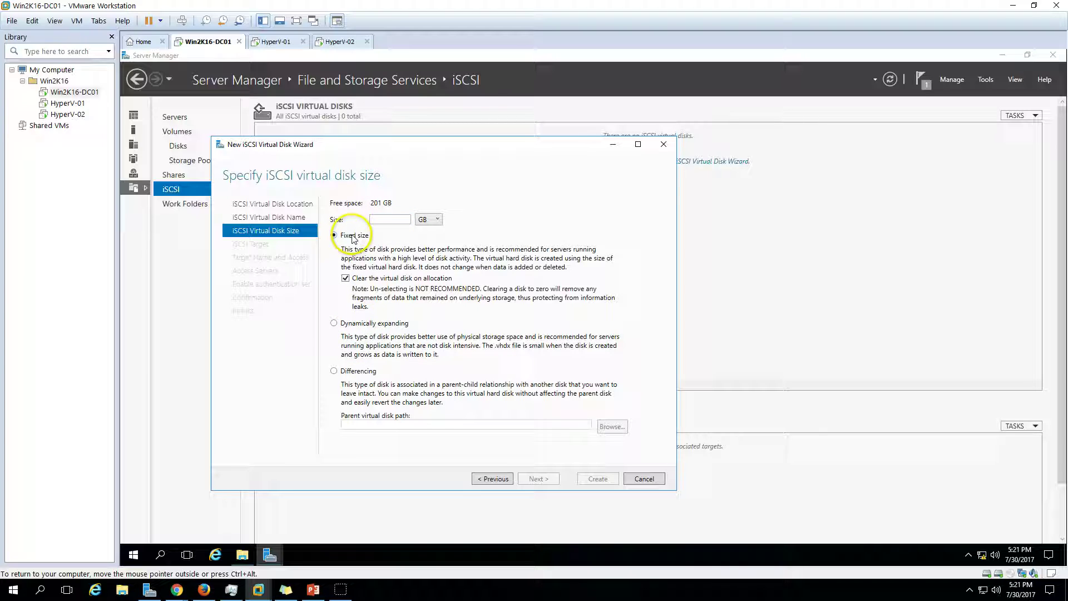
left_click(369, 323)
left_click(367, 371)
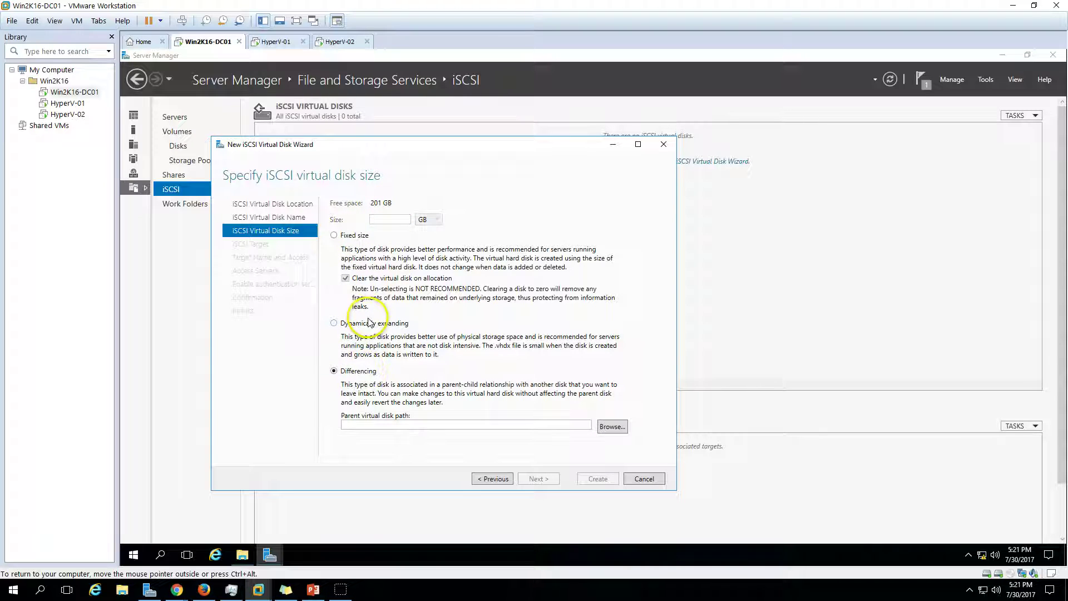
left_click(370, 322)
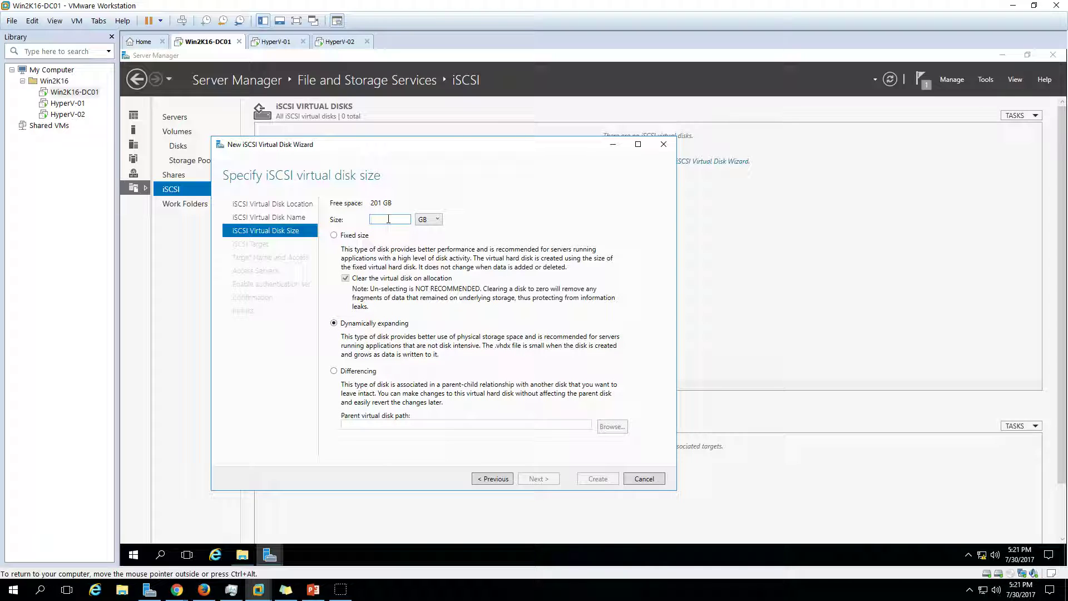
type("21")
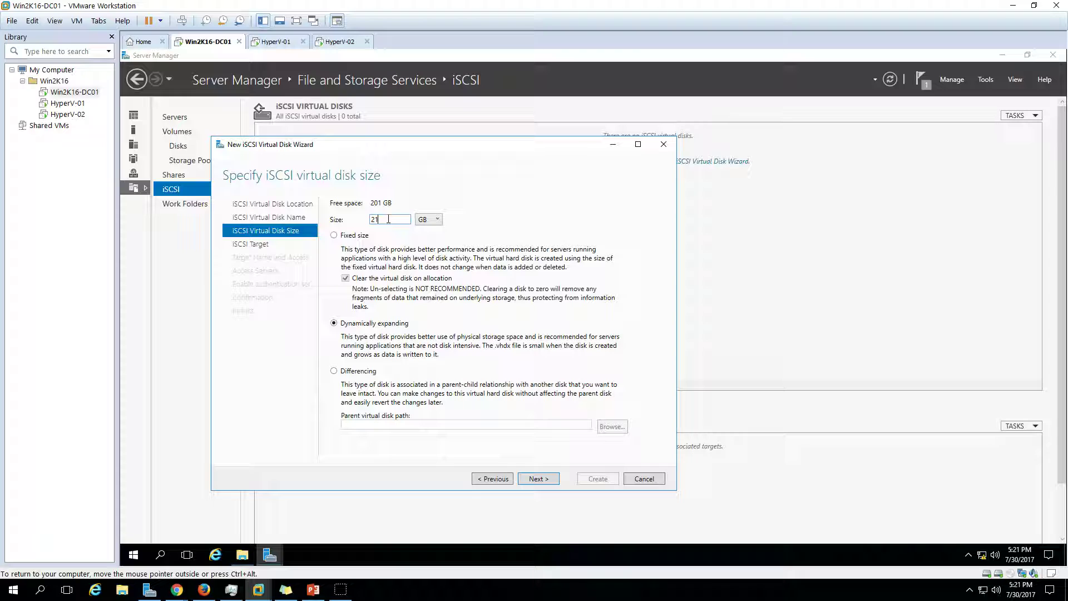
left_click(541, 479)
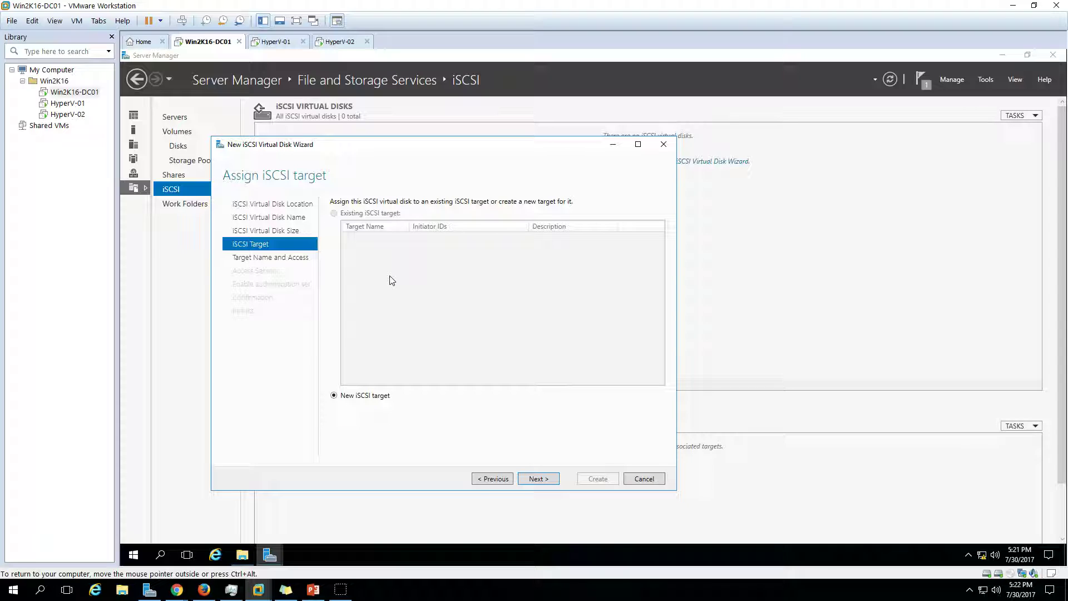
- Assign the disk to a new iSCSI target named Win2K16-DC01-iSCSI-Target and proceed to the access servers
left_click(543, 480)
left_click(534, 482)
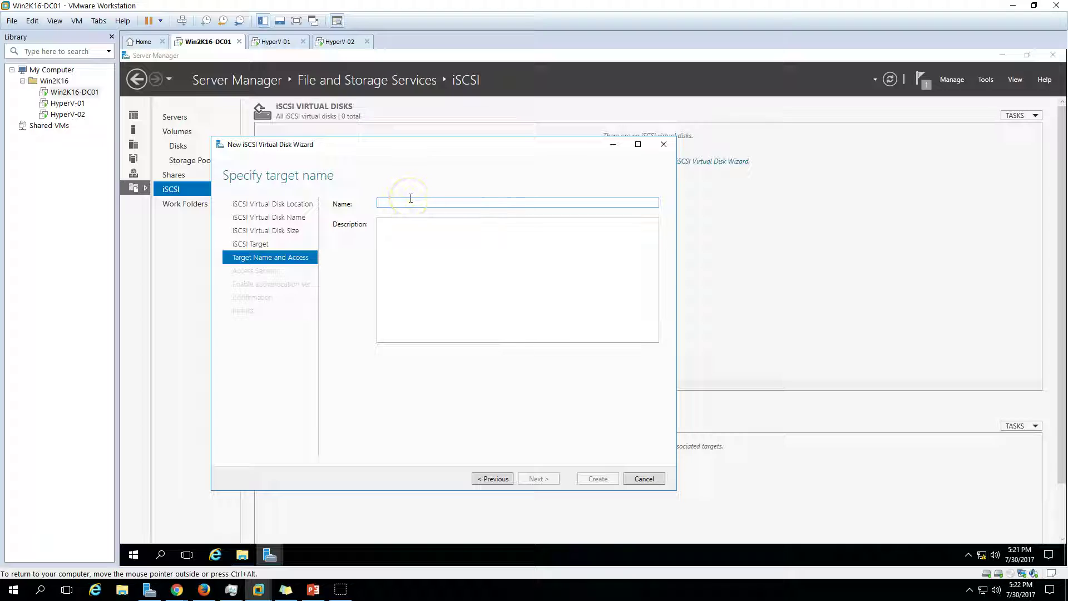
type("Win2K16-DC01-iSCSI-Target")
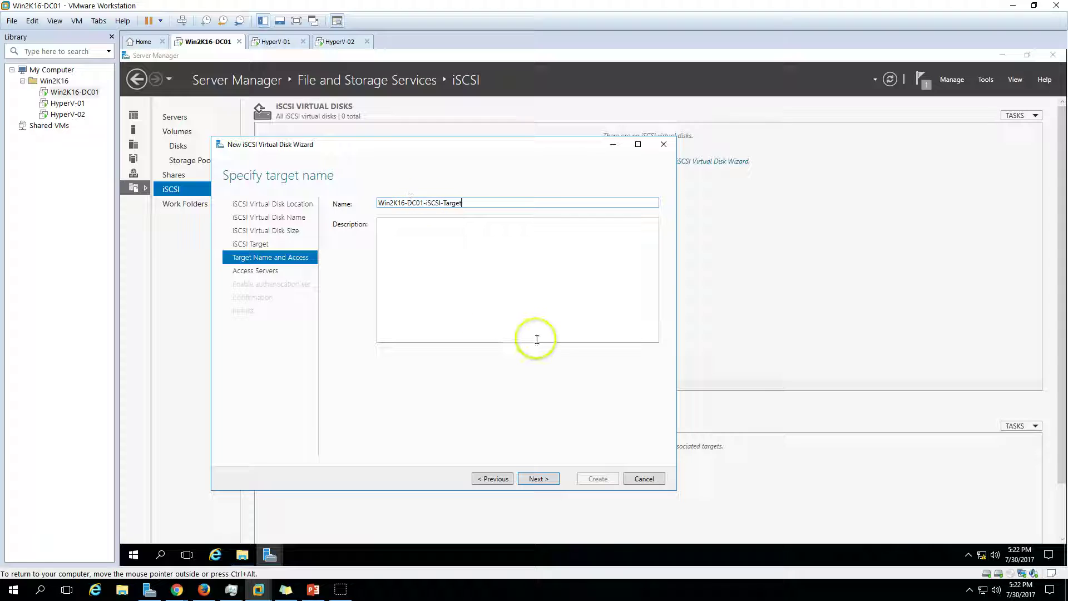
left_click(547, 482)
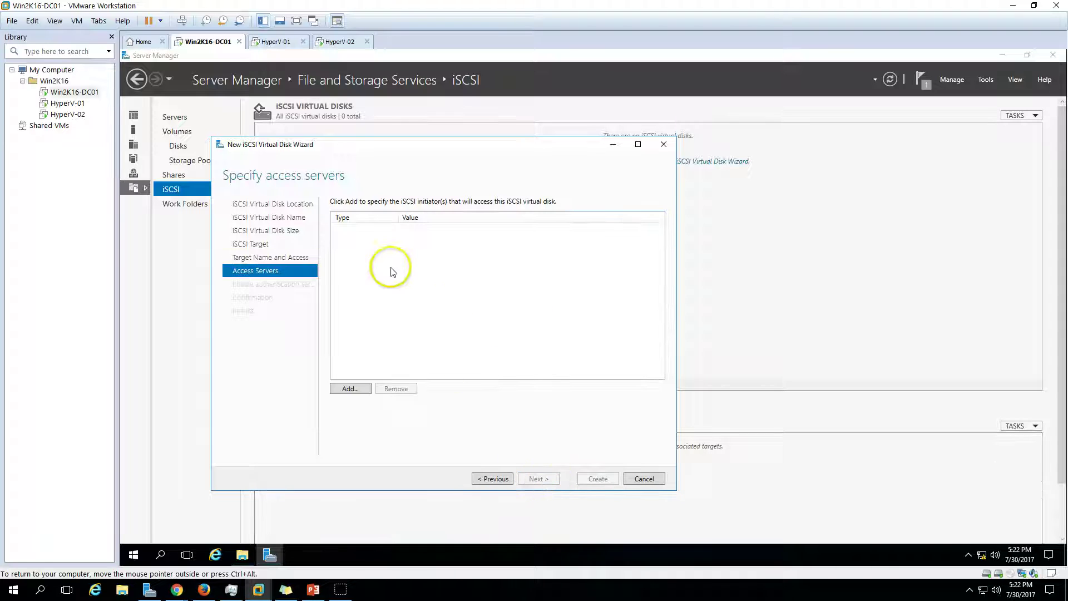
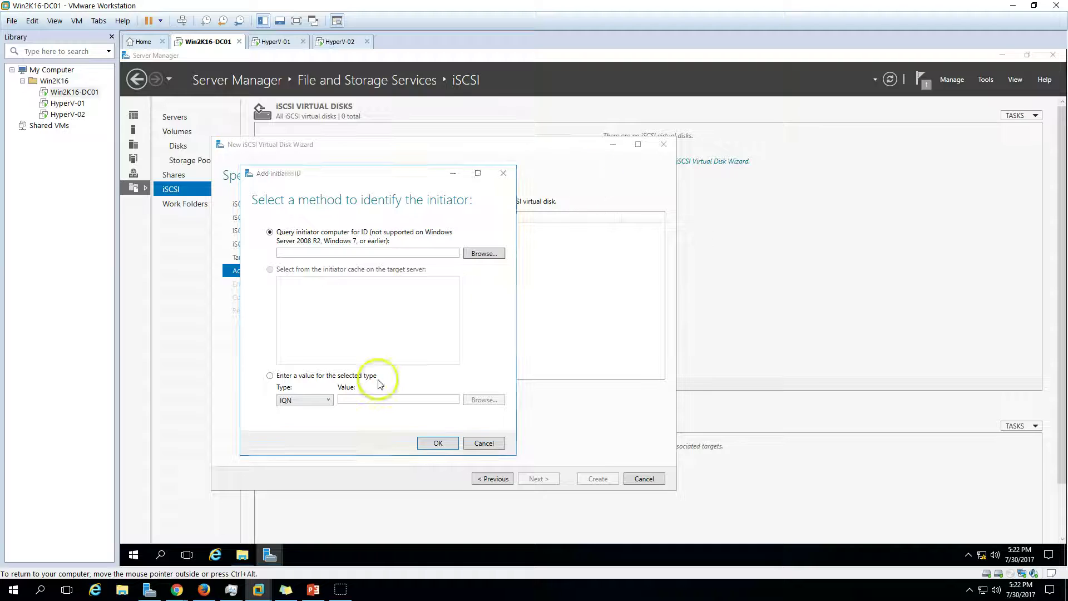
- Review the initiator ID types available for manual entry, and return to querying the initiator computer for its ID
left_click_drag(393, 173, 593, 173)
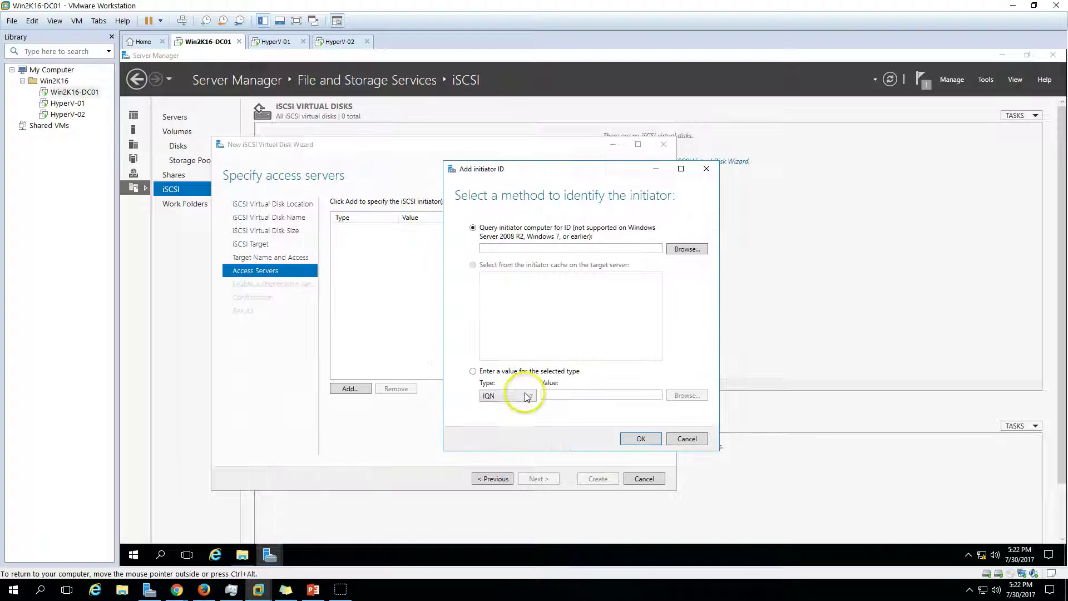
left_click(525, 395)
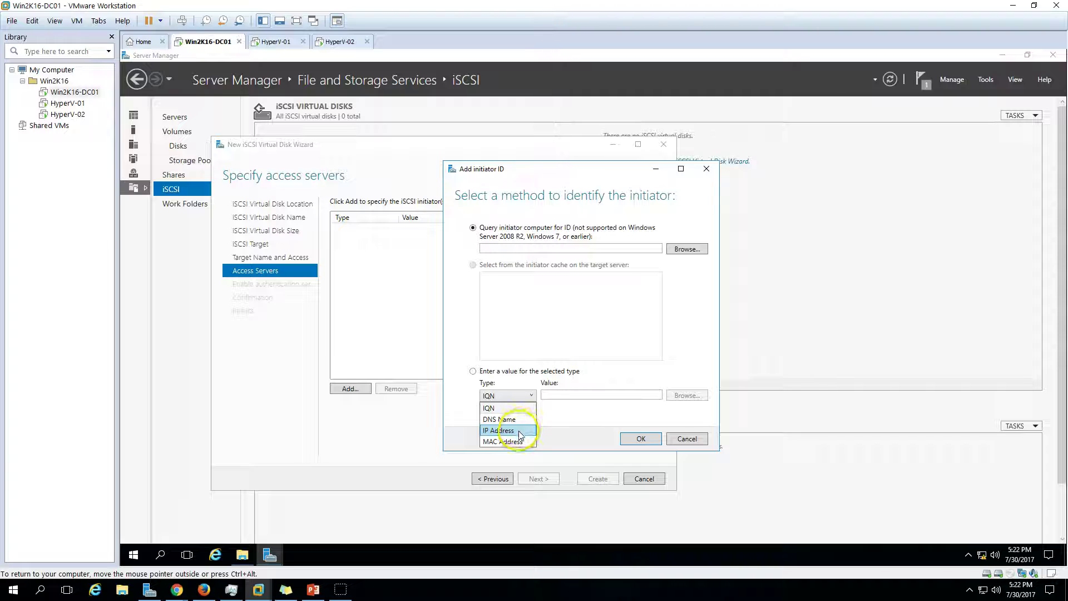
left_click(525, 367)
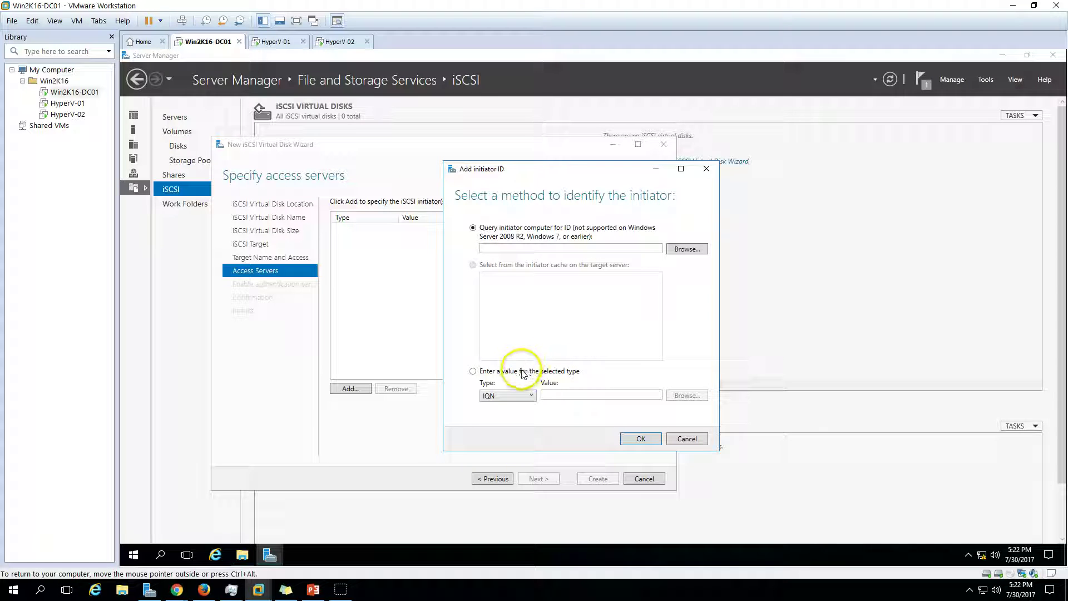
left_click(523, 373)
left_click(517, 395)
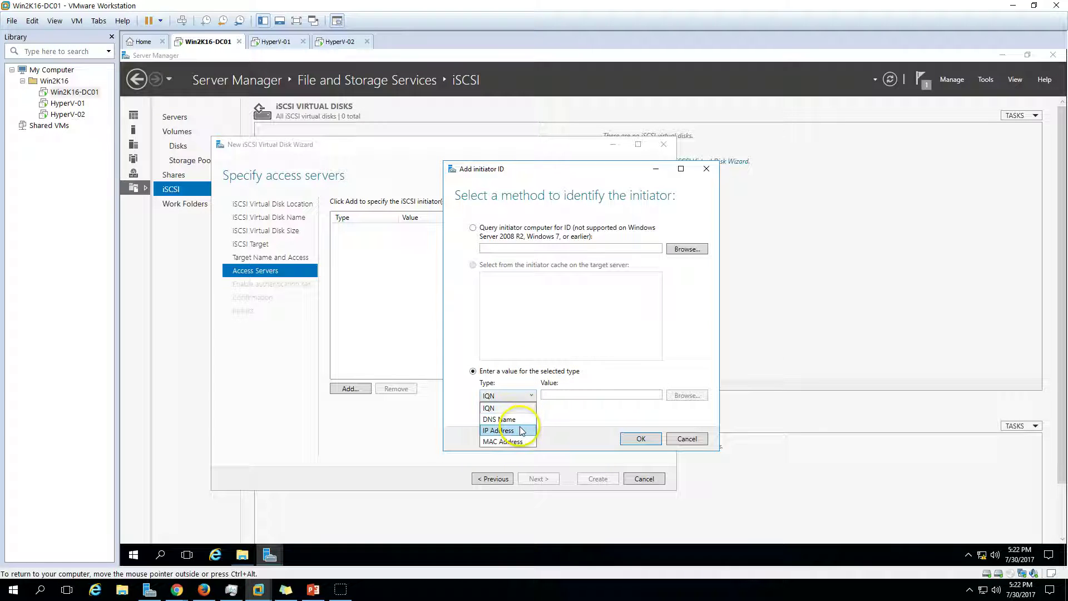
left_click(576, 285)
left_click(557, 228)
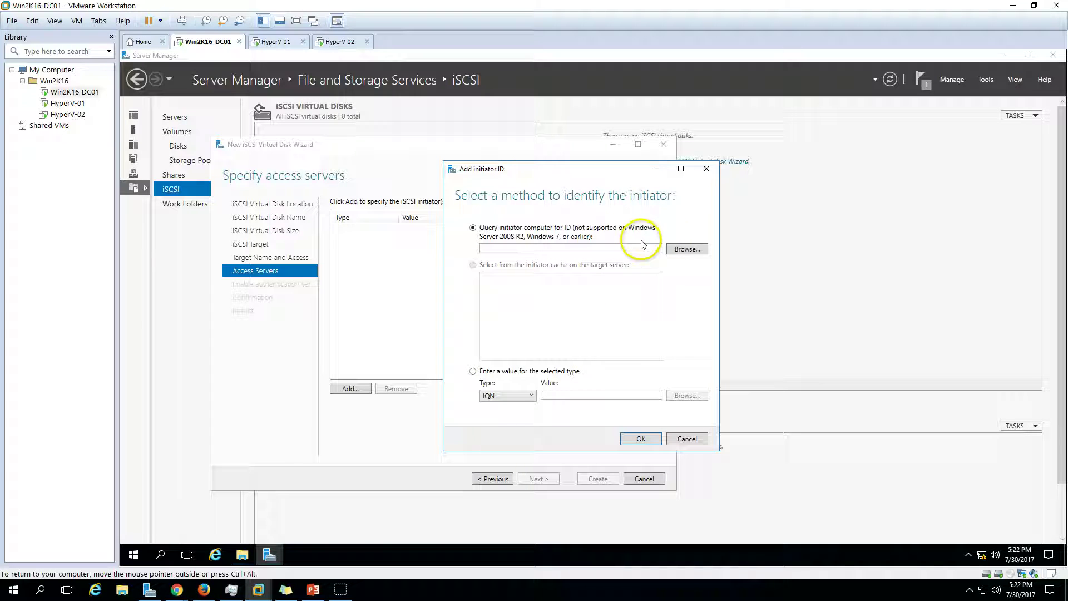
- Find the computer HyperV-01 in the directory and add it as an initiator allowed to access the virtual disk
left_click(682, 249)
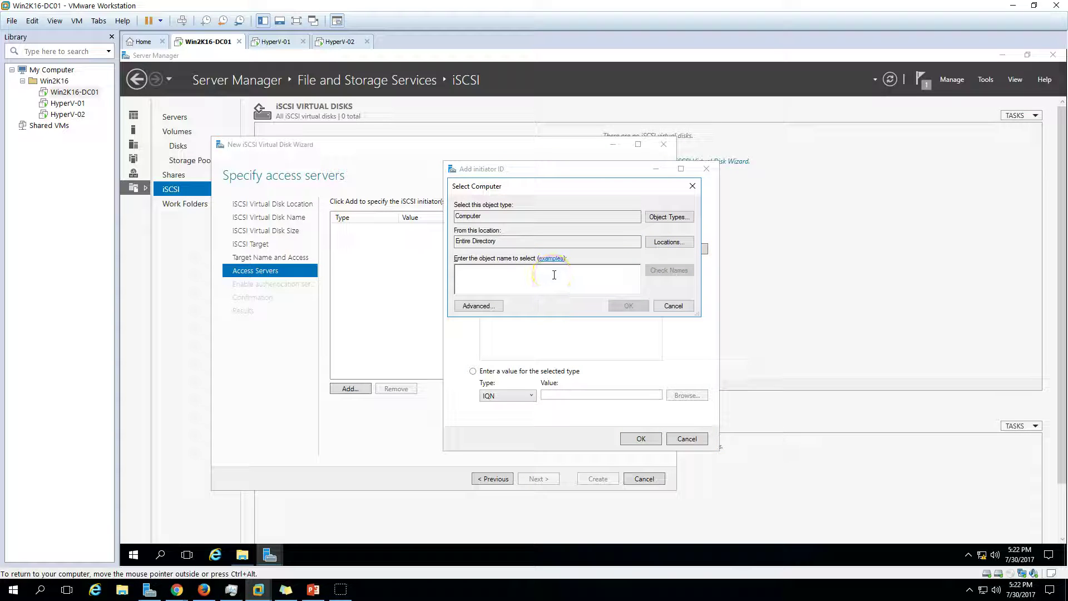
key("Return")
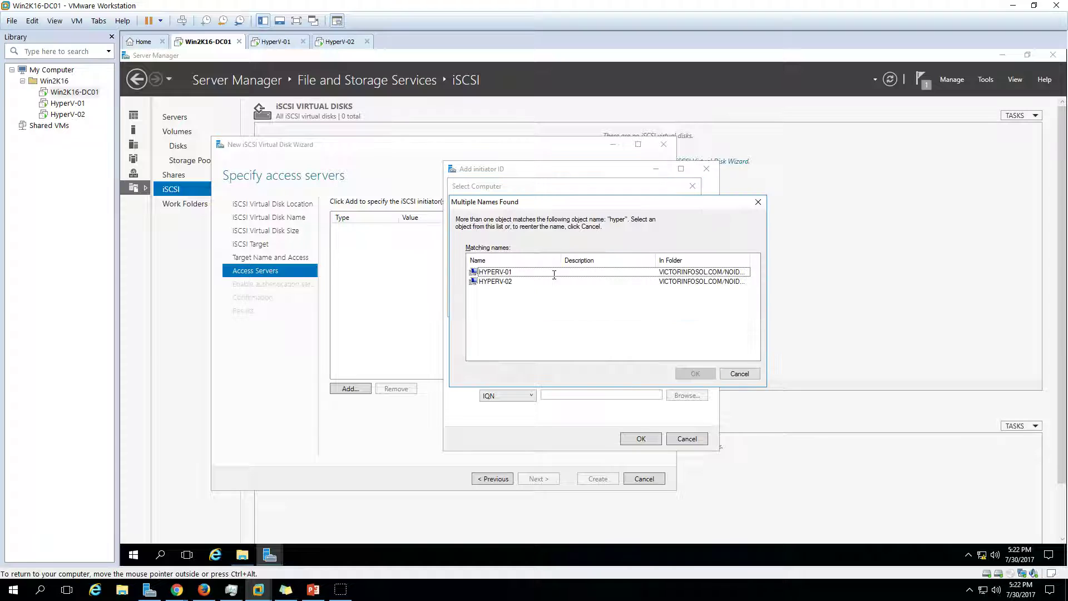
left_click(697, 374)
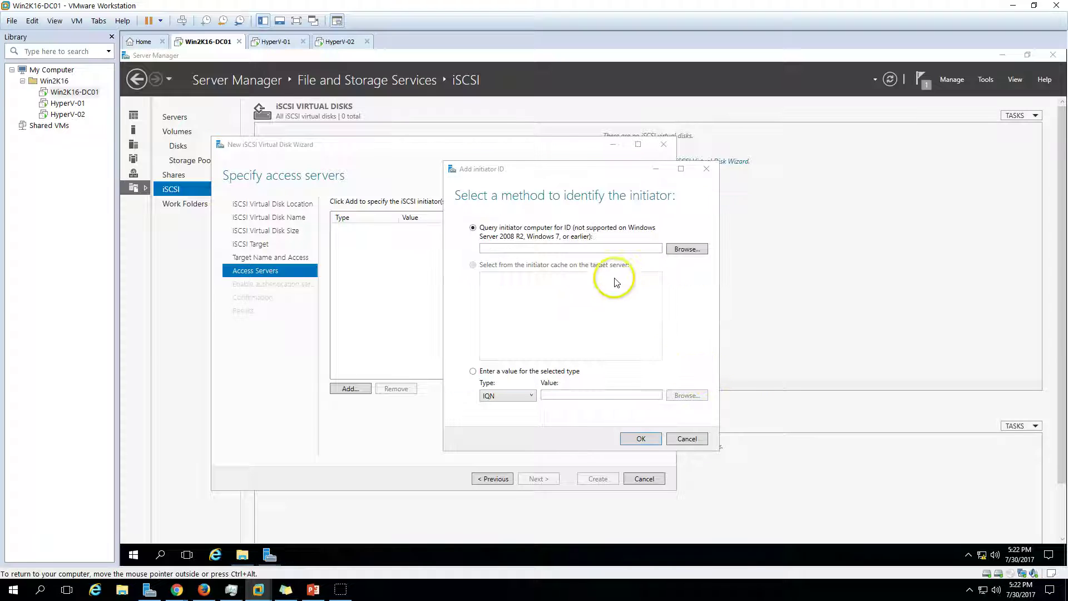
left_click(641, 439)
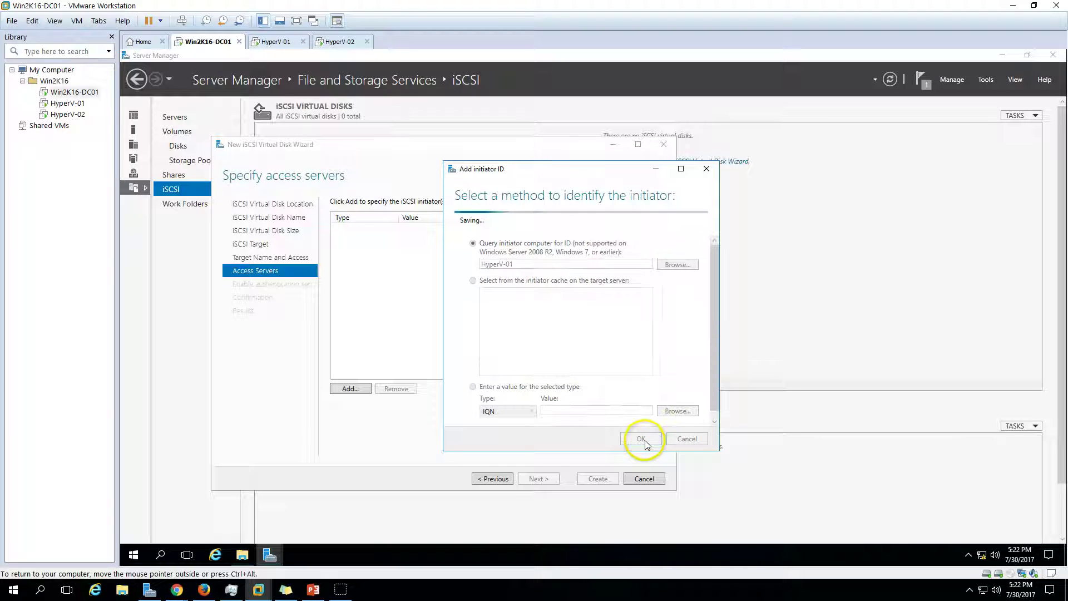
left_click_drag(543, 168, 621, 158)
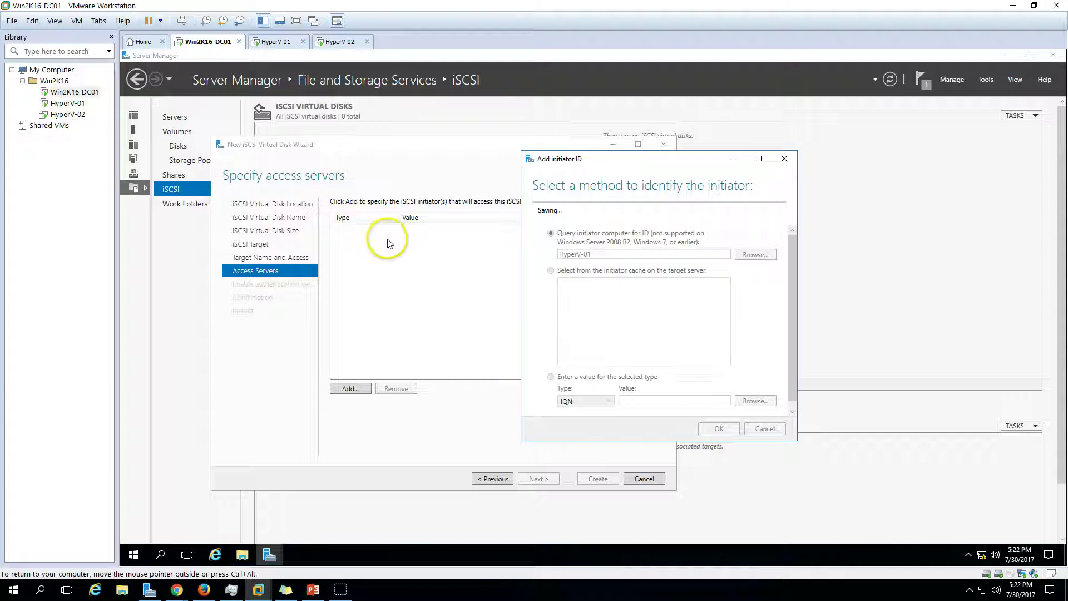
left_click(441, 230)
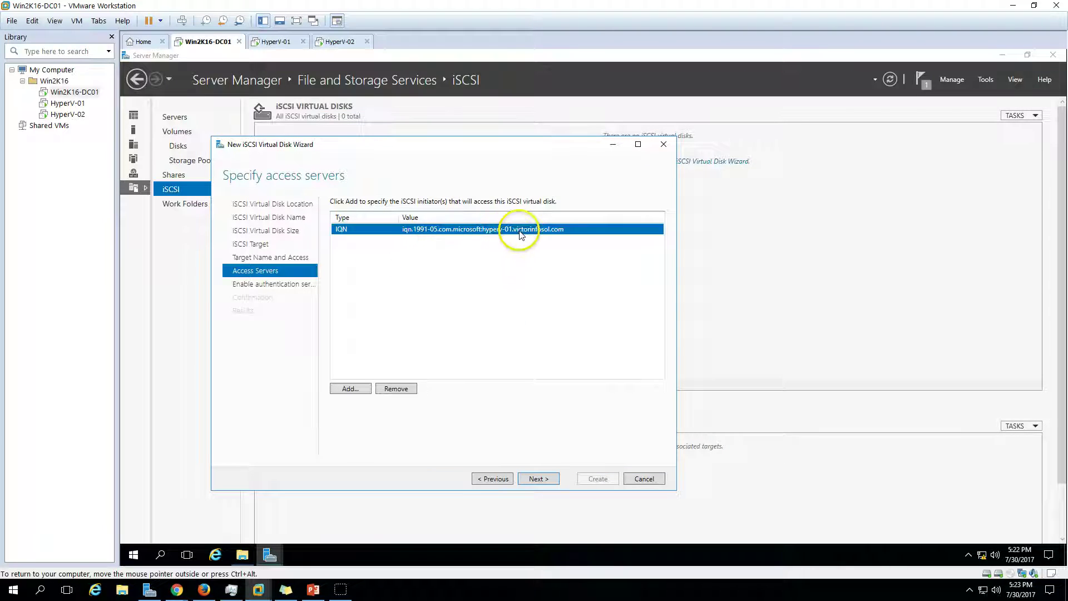
- Find the computer HyperV-02 in the directory and add it as a second initiator allowed to access the virtual disk
left_click(352, 388)
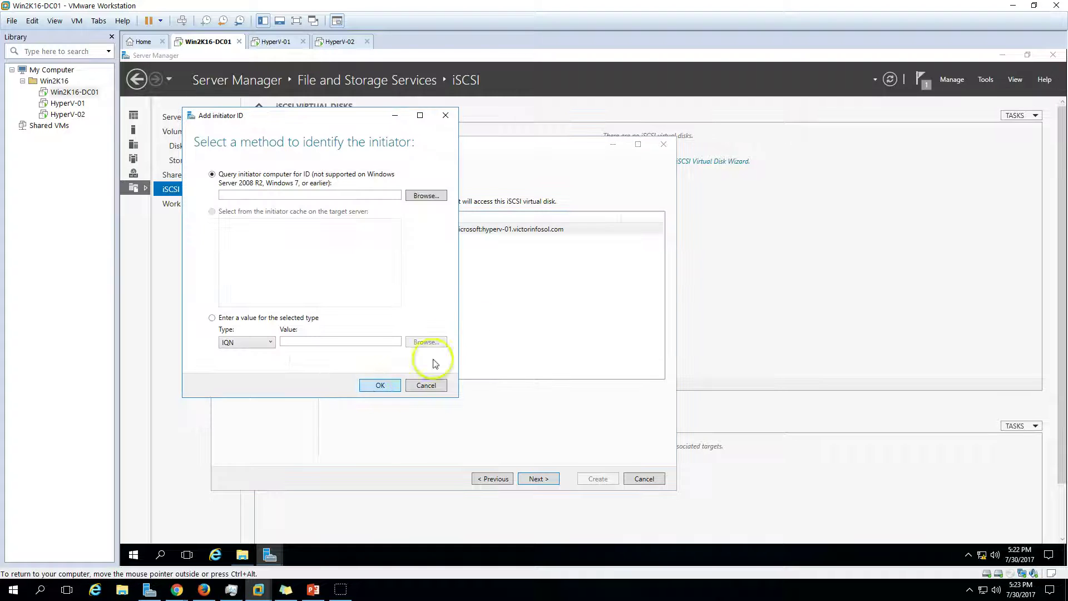
left_click_drag(340, 122, 557, 146)
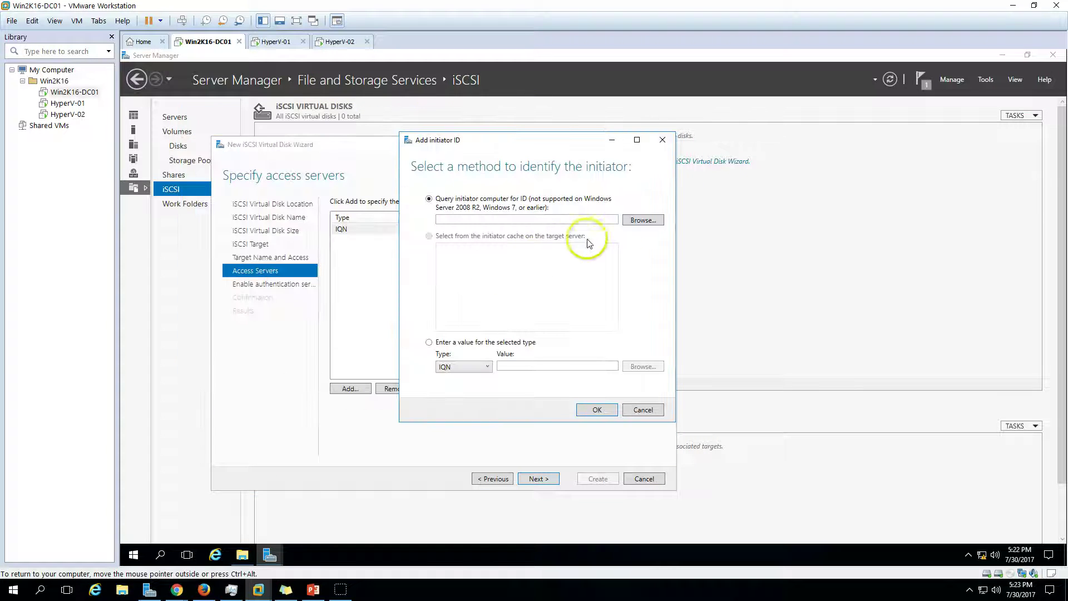
left_click(640, 220)
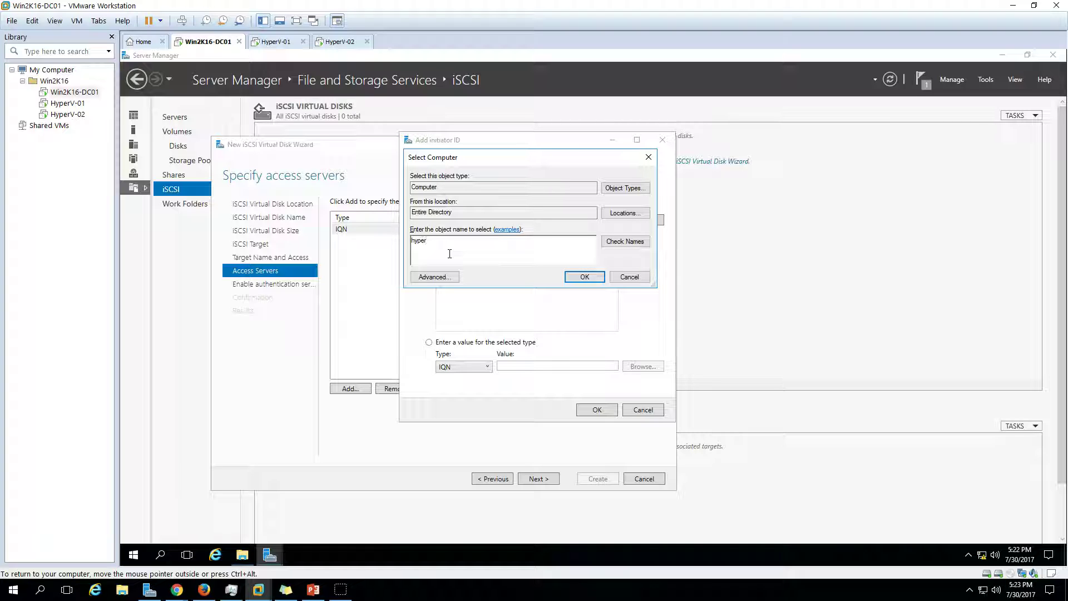
key("Return")
left_click(452, 253)
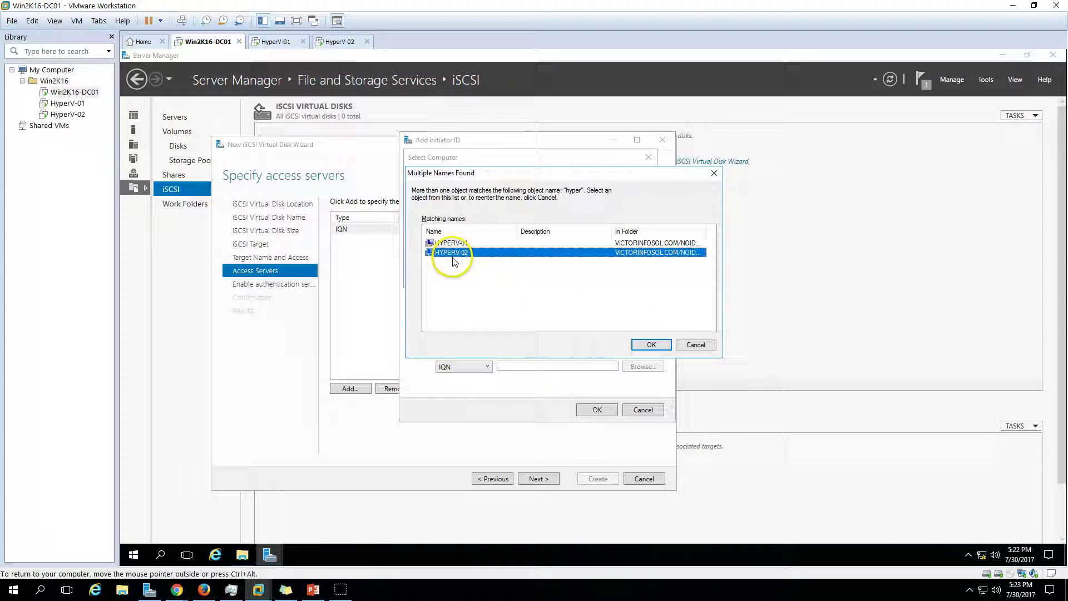
left_click(650, 344)
left_click(593, 409)
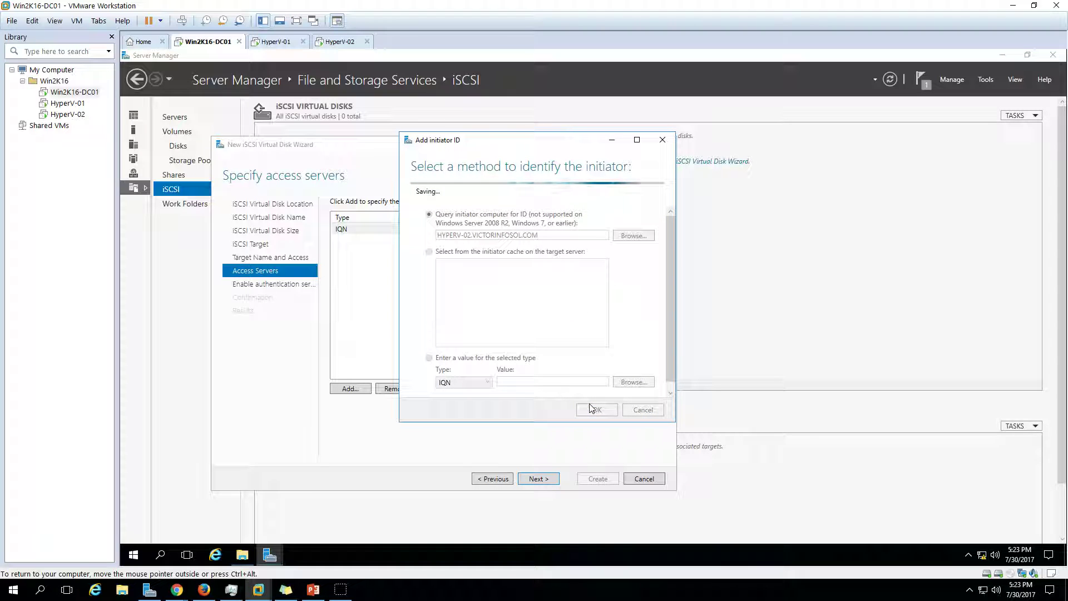
left_click_drag(490, 139, 574, 245)
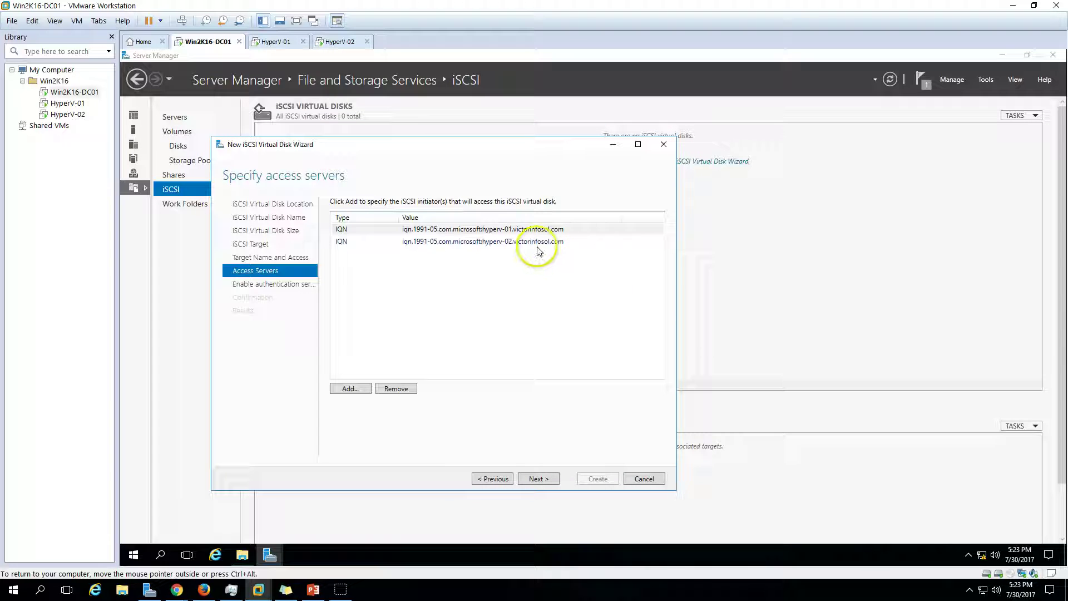
- Check the added initiators against the HyperV-01 and HyperV-02 virtual machines, and return to Win2K16-DC01
left_click(539, 240)
left_click(276, 42)
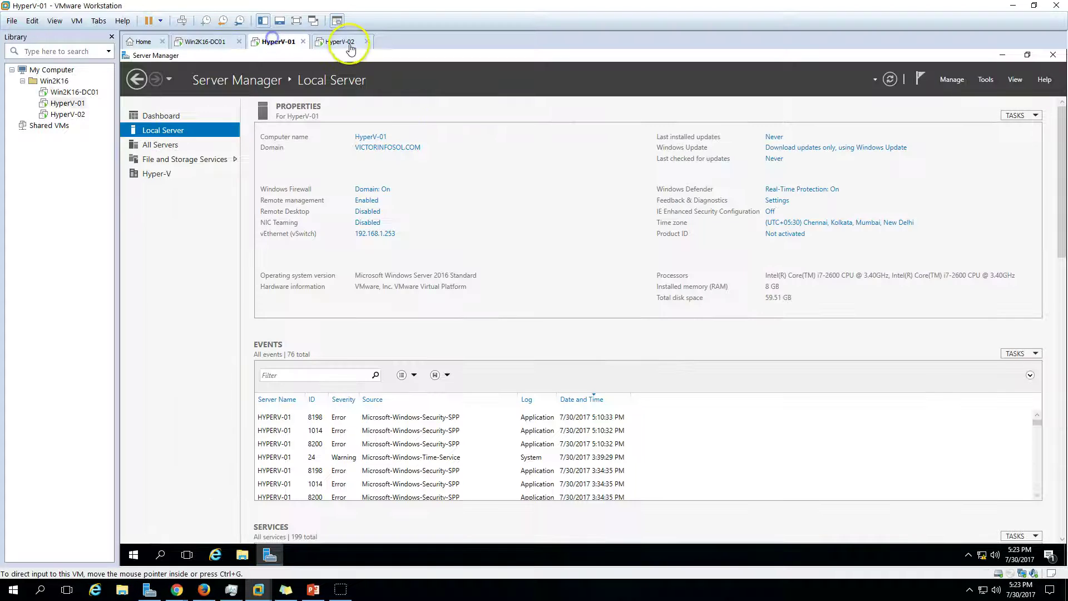
left_click(341, 42)
left_click(205, 42)
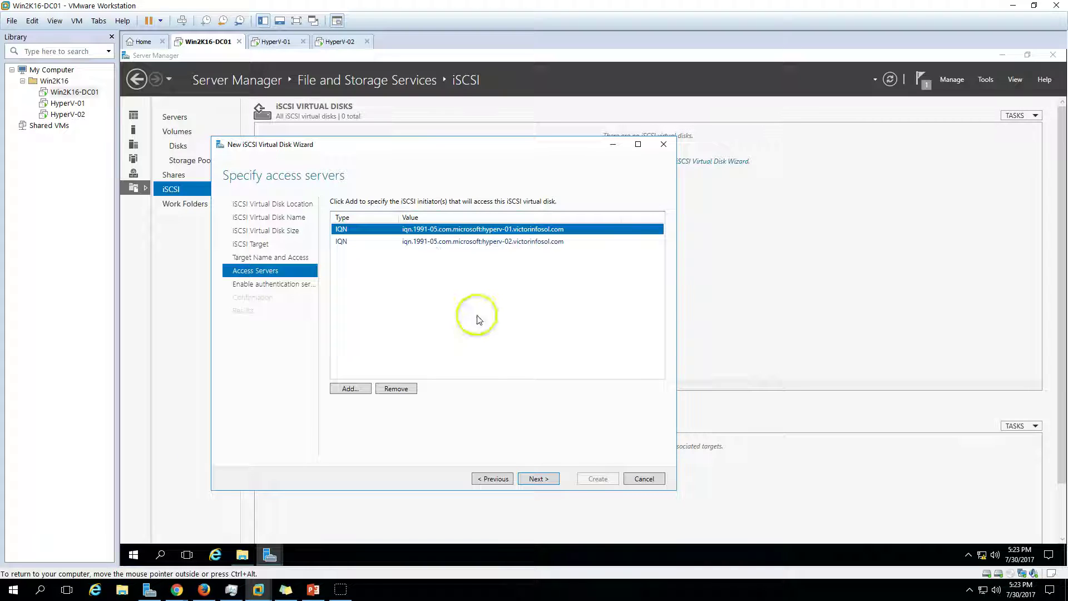
- Leave CHAP and reverse CHAP disabled, create the iSCSI-Disk01 virtual disk with its target, and close the wizard
left_click(542, 479)
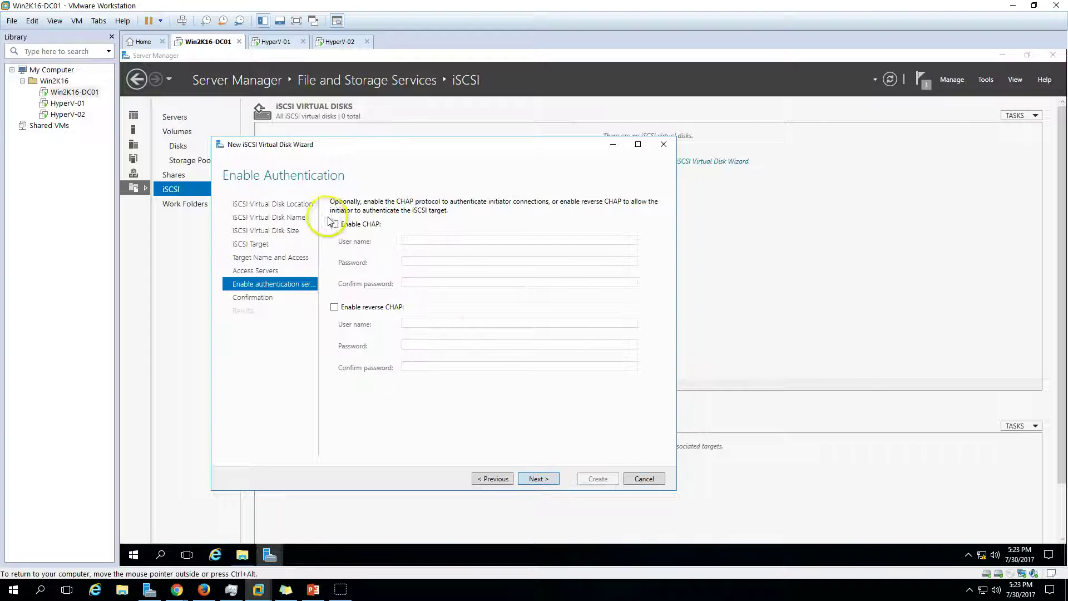
left_click(535, 479)
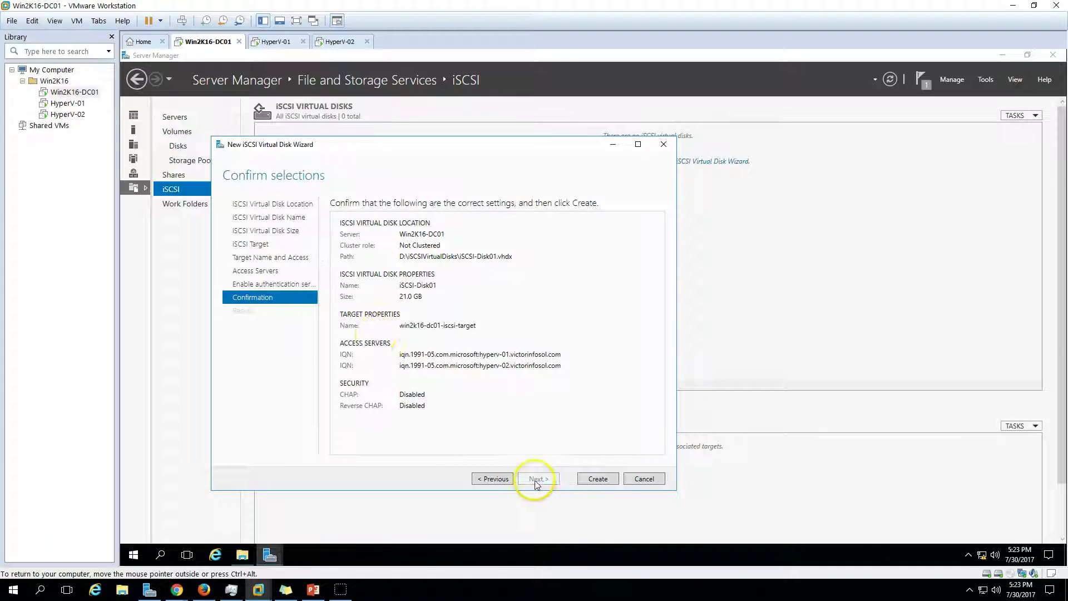
left_click(592, 480)
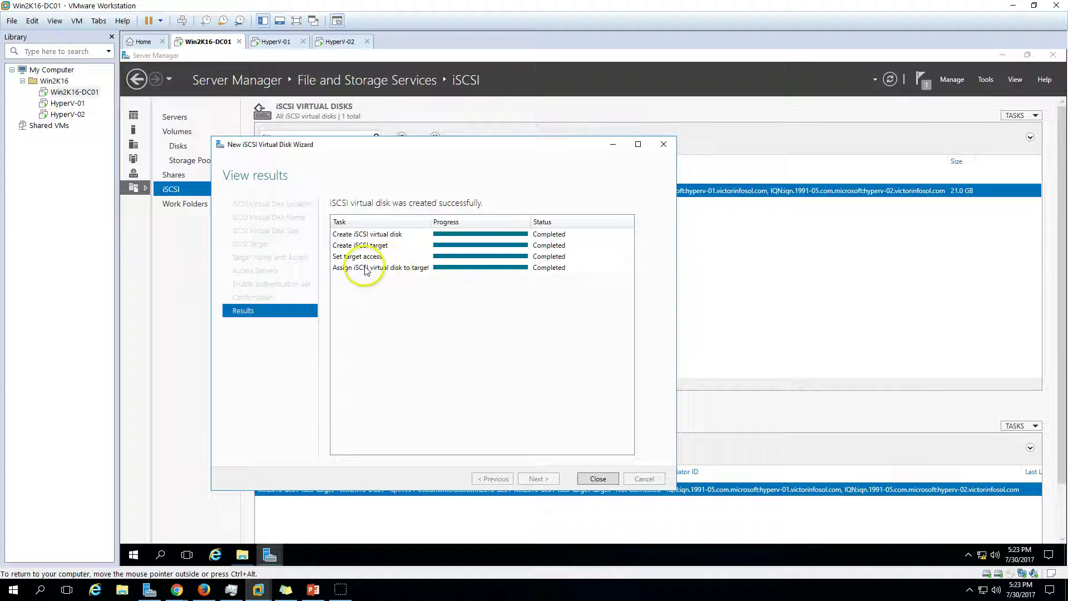
left_click(597, 479)
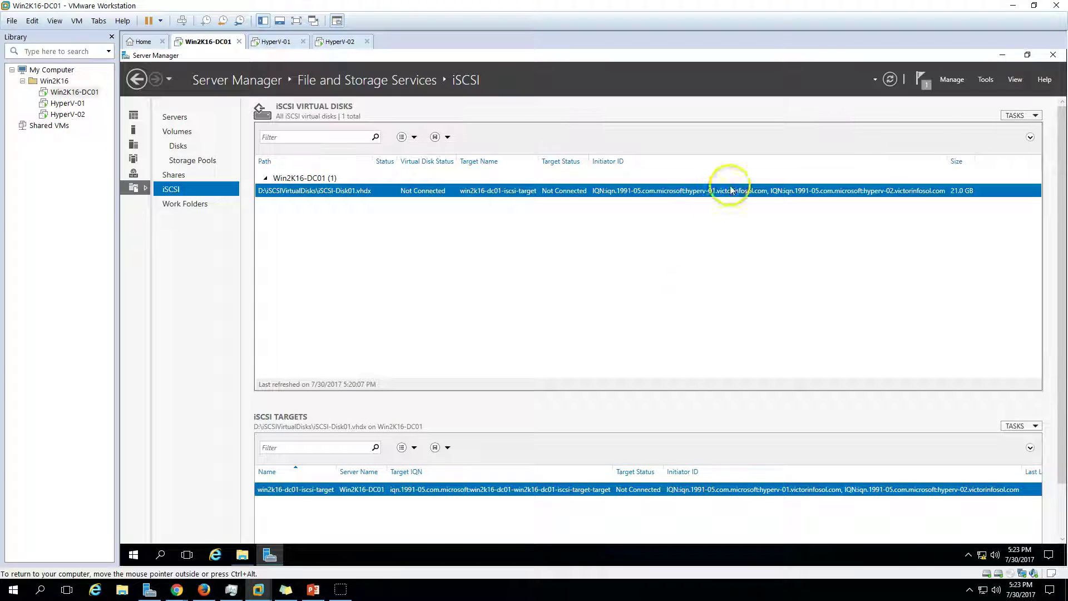
- Start another iSCSI virtual disk on volume D:, named iSCSI-Disk02, dynamically expanding with a size of 51 GB
left_click(1023, 116)
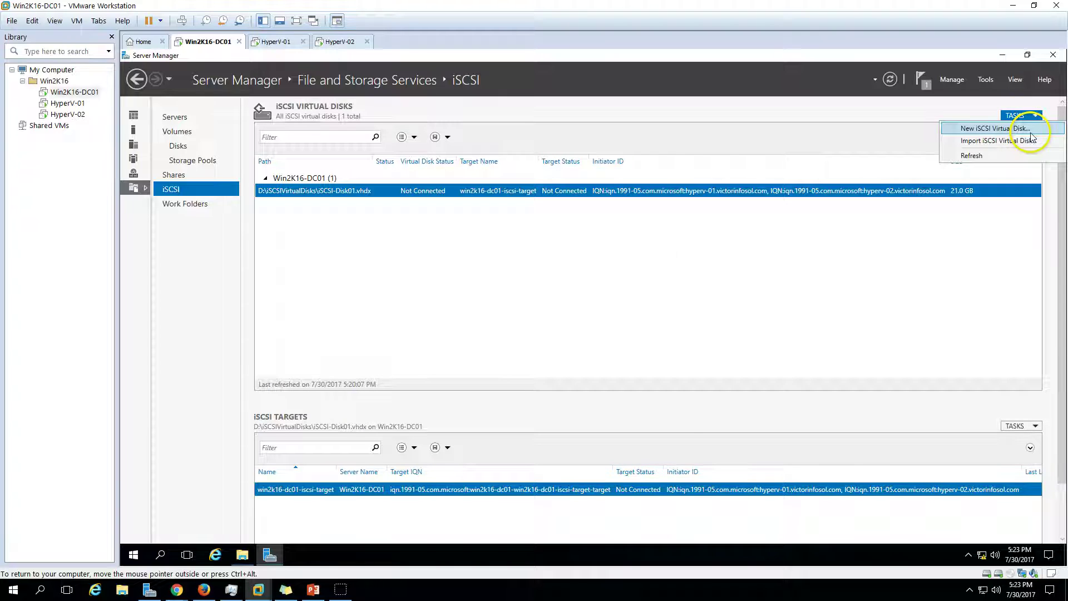
left_click(1031, 132)
left_click(404, 384)
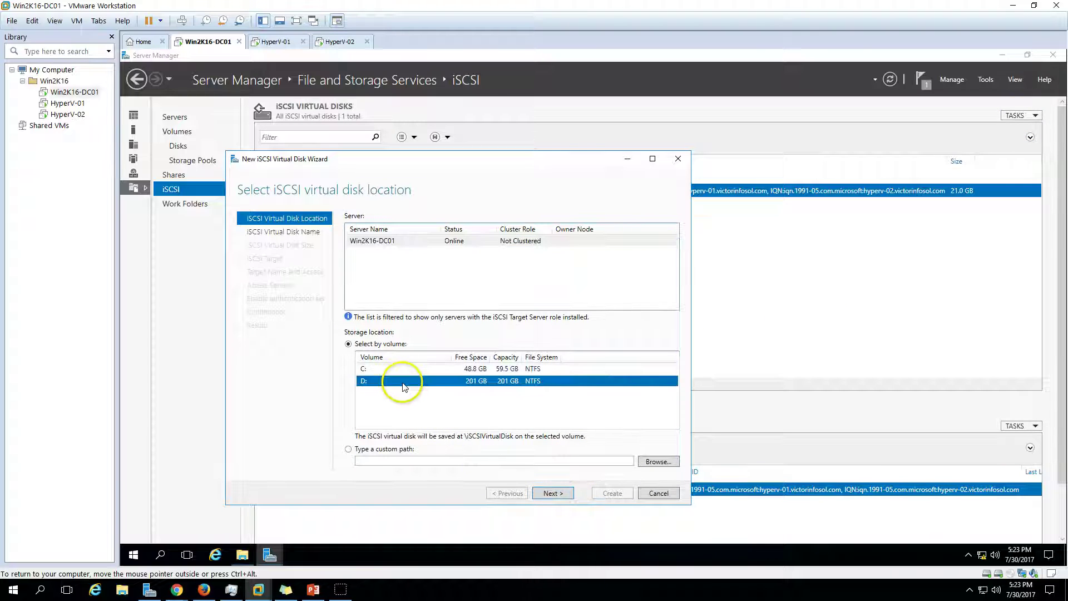
left_click(556, 493)
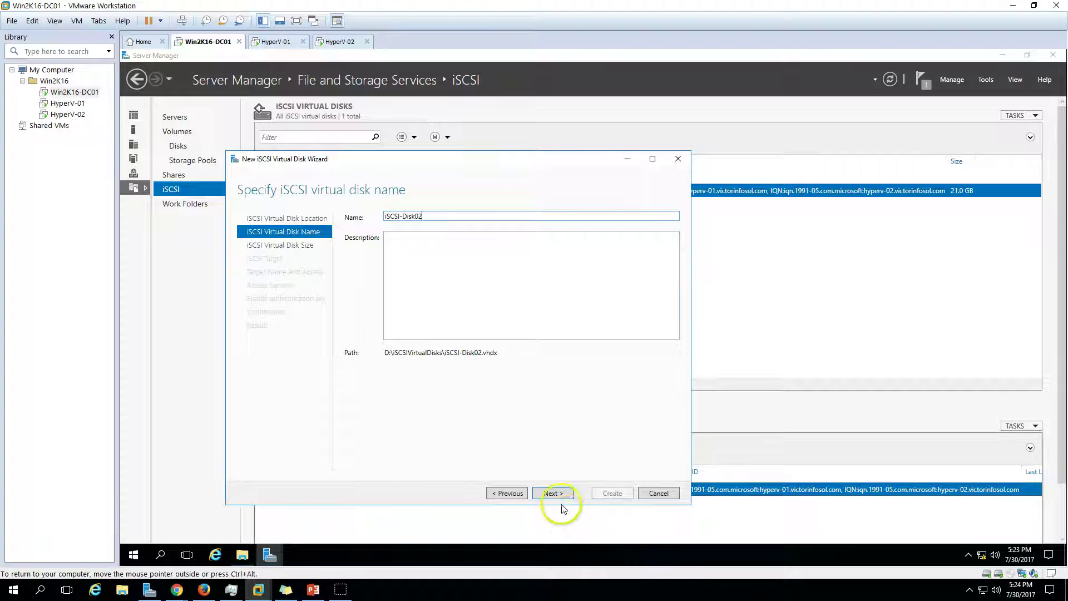
left_click(554, 493)
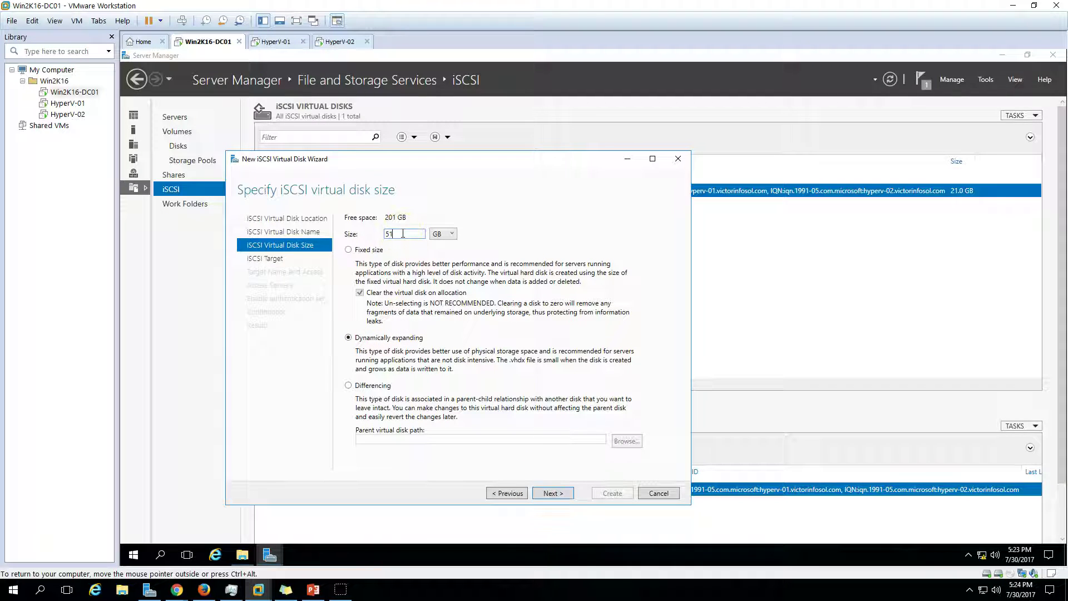
left_click(556, 494)
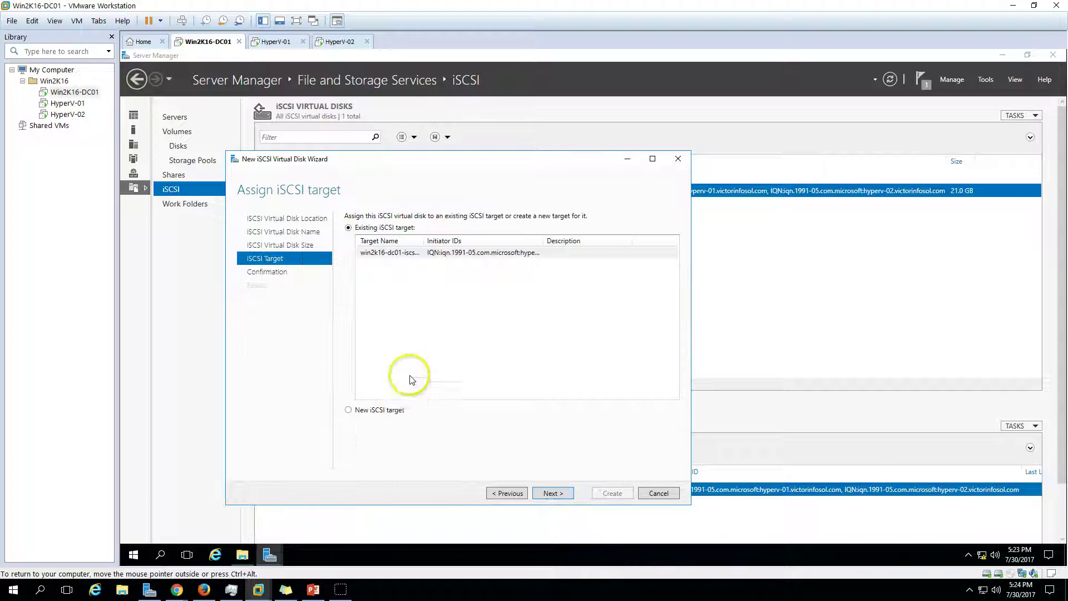
- Assign iSCSI-Disk02 to the existing target win2k16-dc01-iscsi-target, create the disk, and close the wizard
left_click(440, 254)
left_click_drag(424, 243, 485, 242)
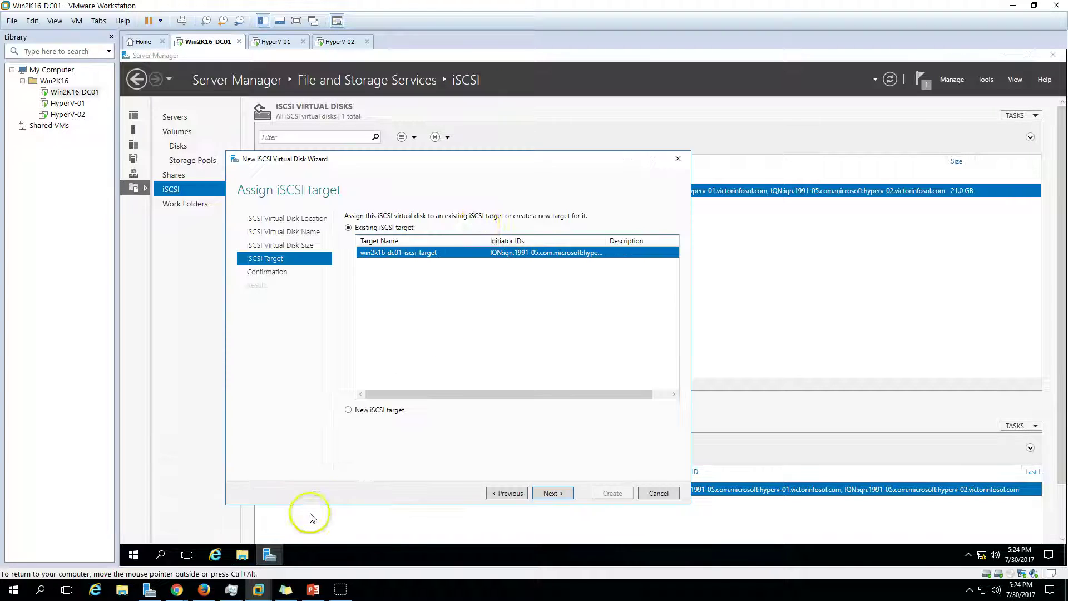
left_click(310, 513)
left_click_drag(513, 153, 652, 111)
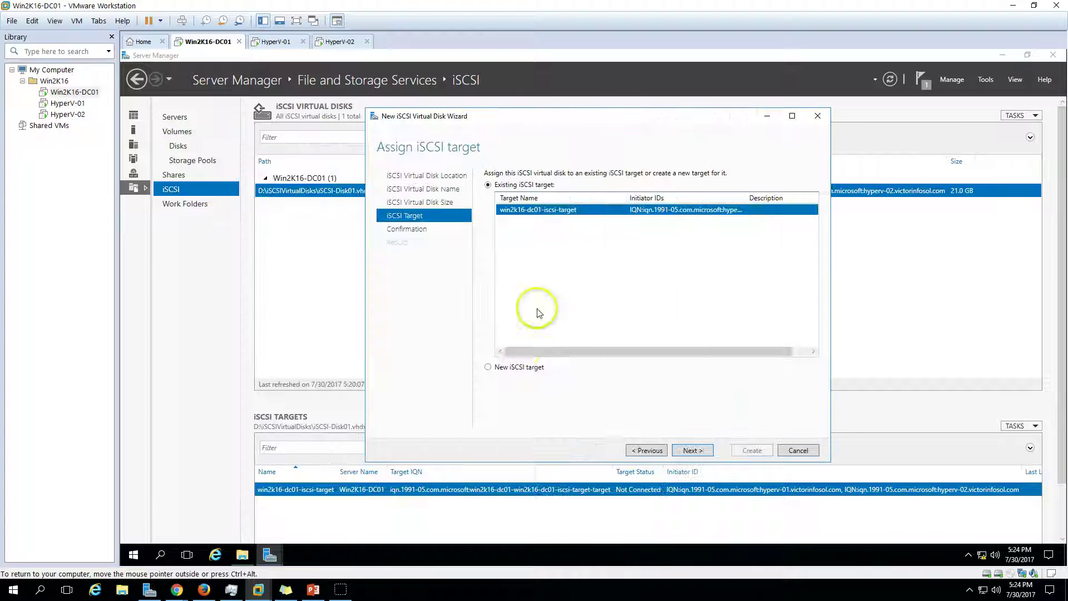
left_click(513, 365)
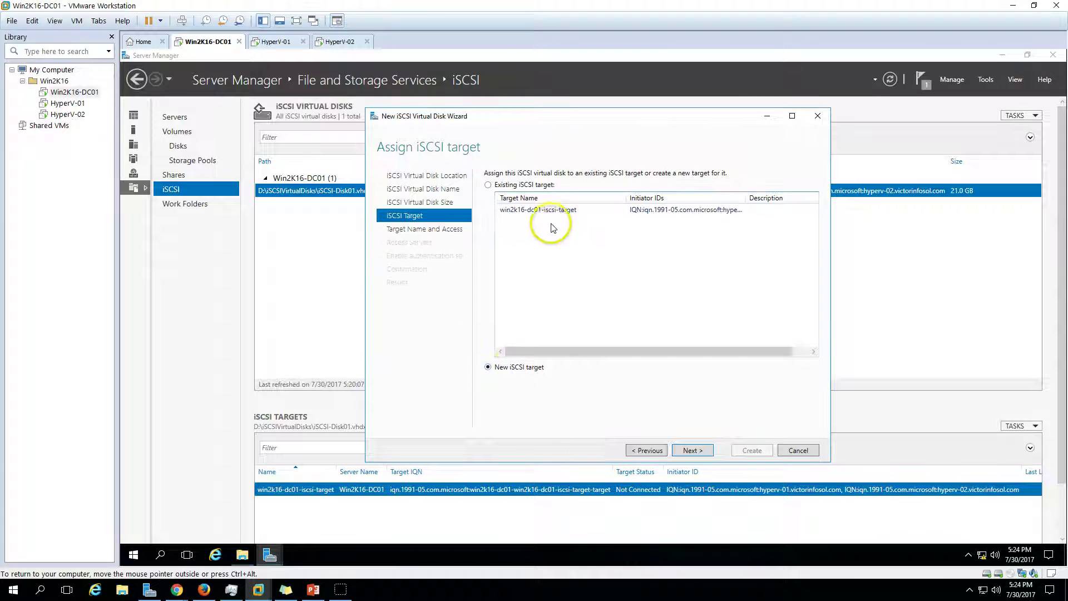
left_click(544, 214)
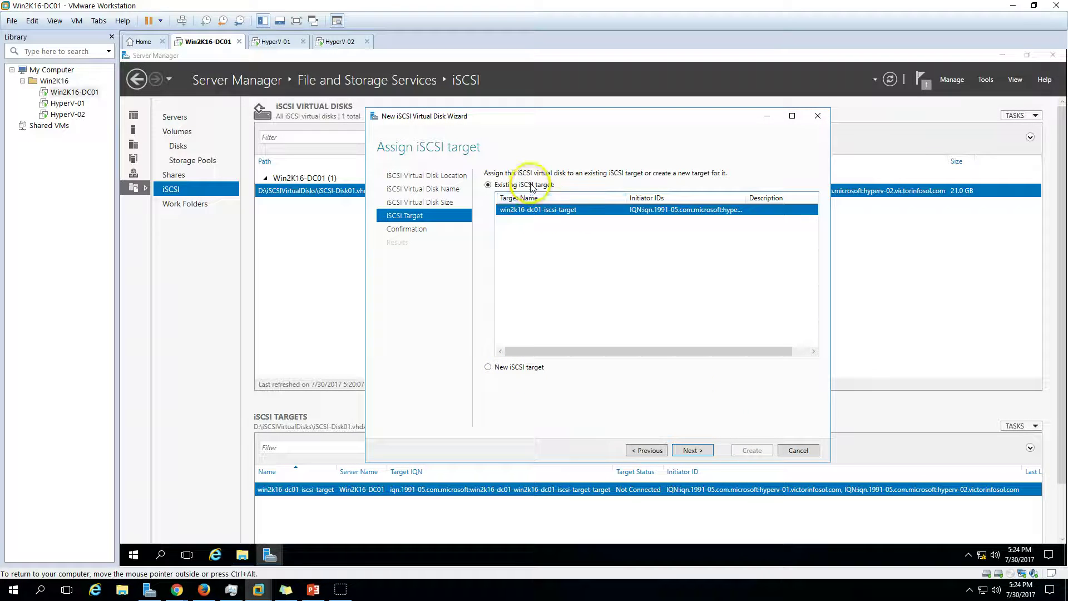
left_click(693, 450)
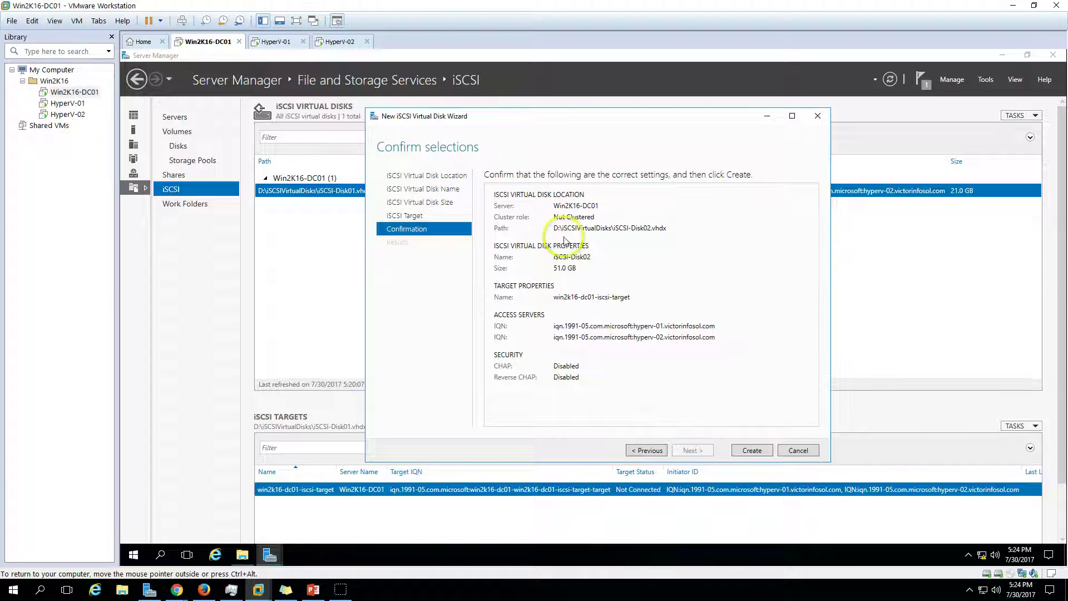
left_click(754, 452)
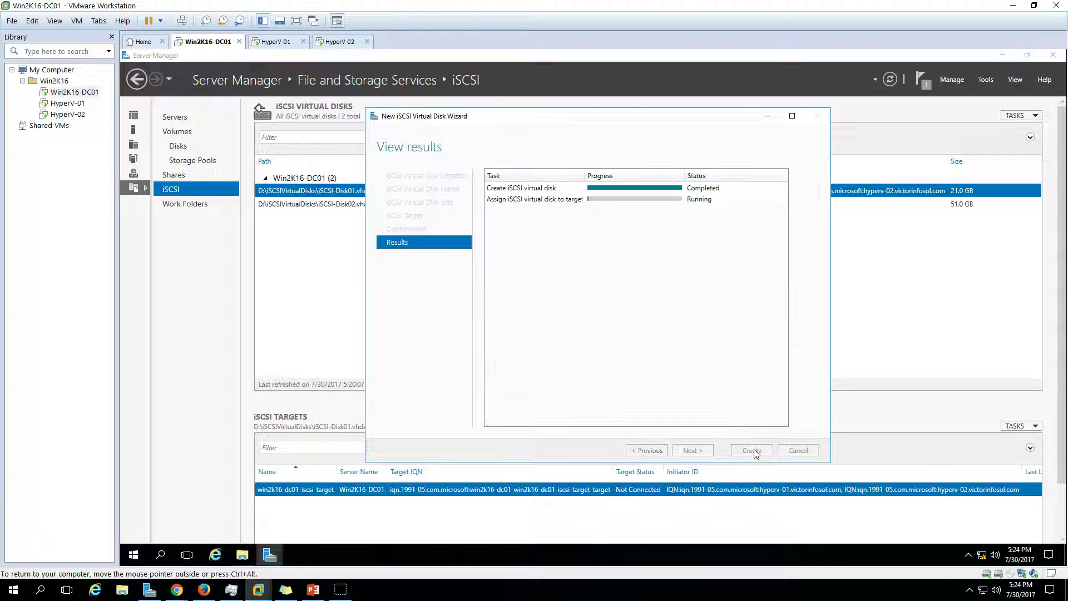
left_click(755, 453)
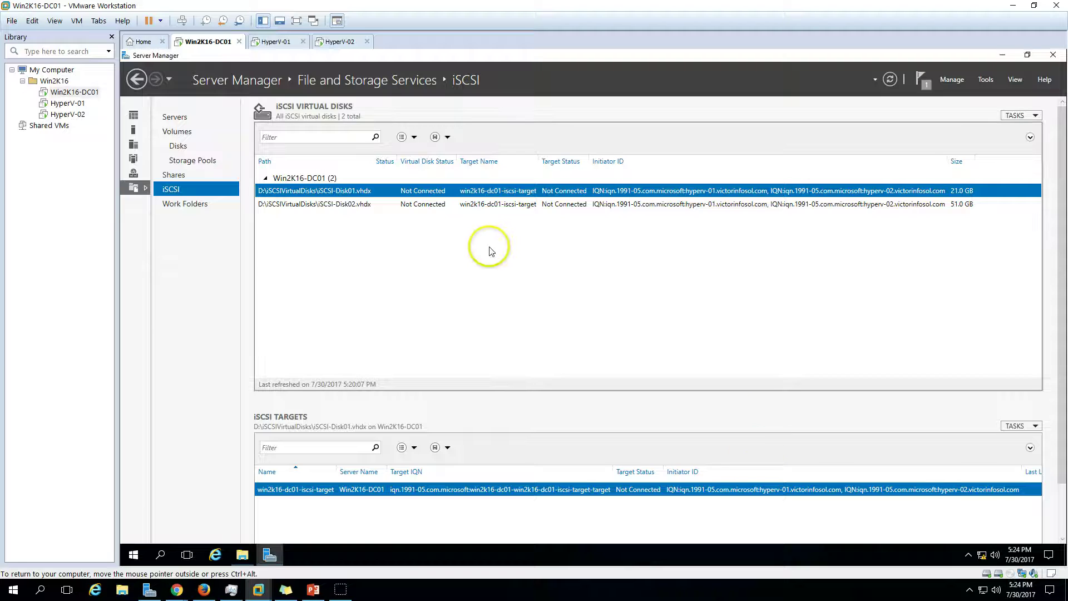
- Review the assigned target and connection status of the iSCSI-Disk01 and iSCSI-Disk02 virtual disks
left_click(477, 205)
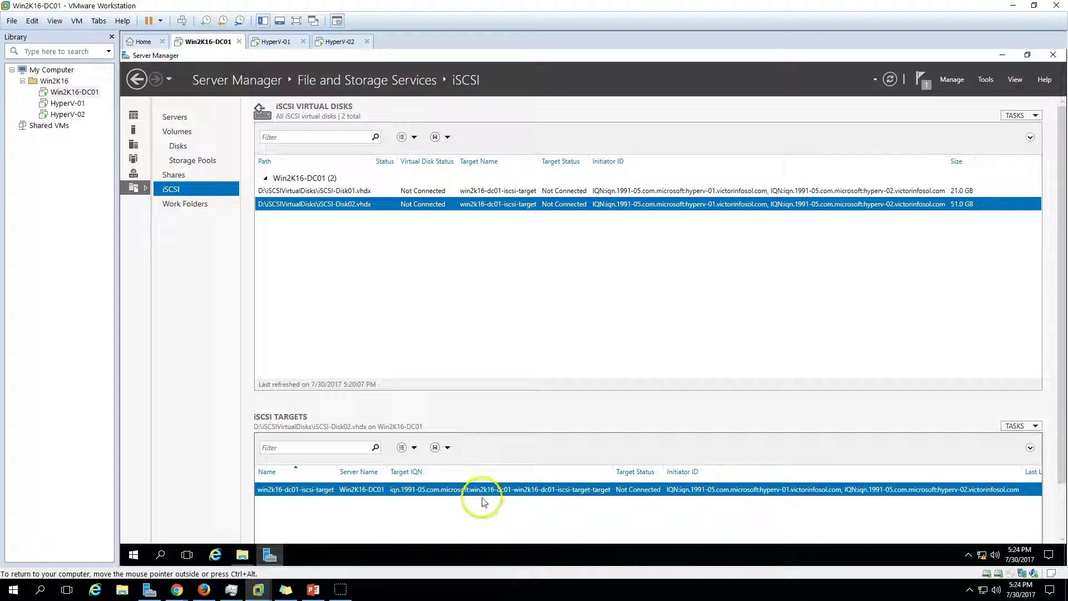
left_click(442, 192)
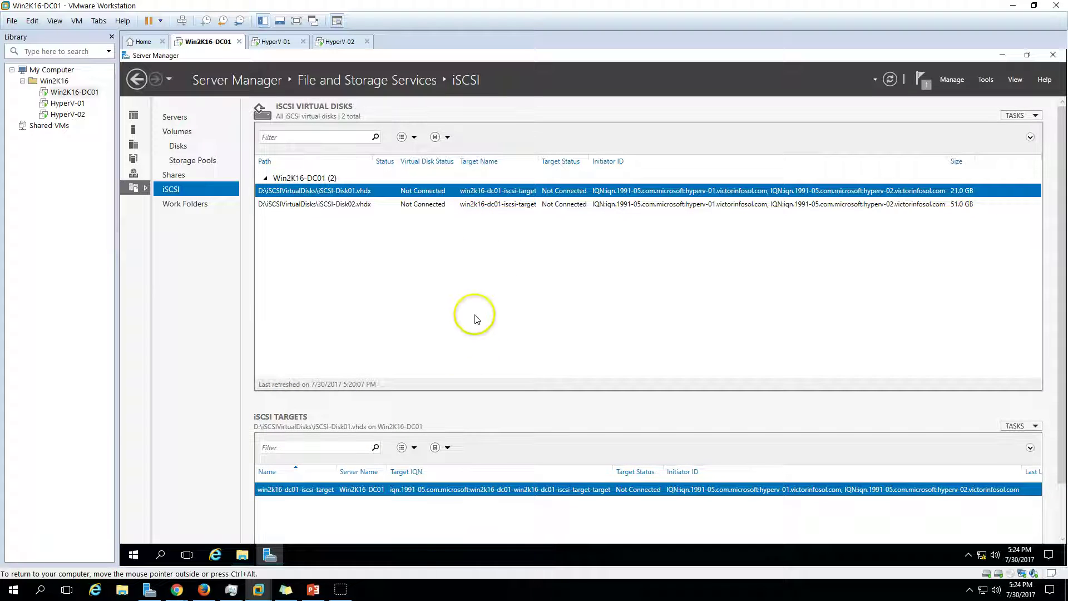
left_click(563, 205)
left_click(565, 191)
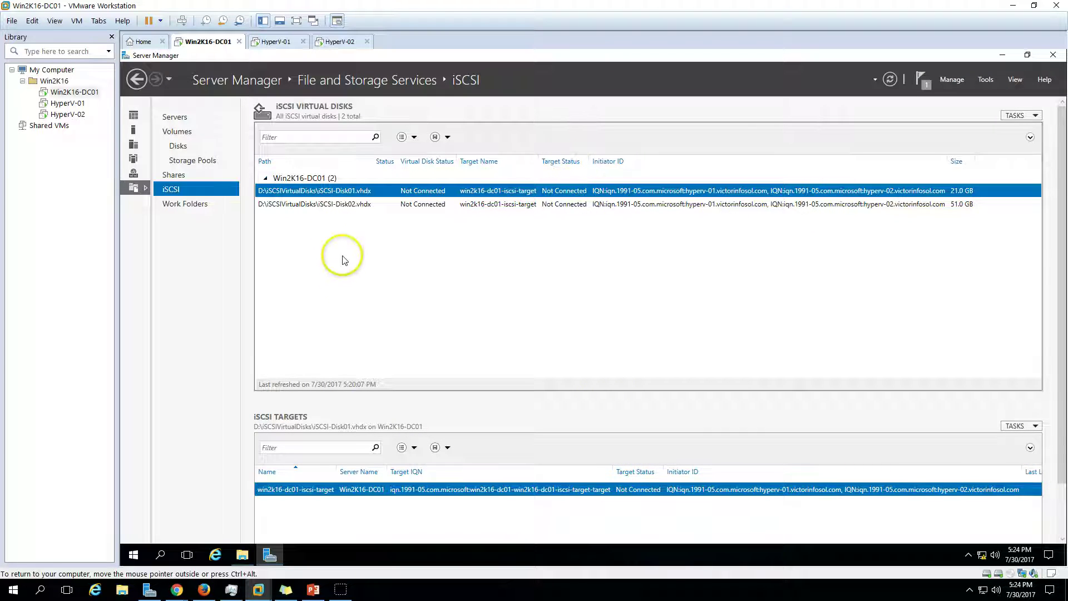
left_click(435, 202)
left_click(562, 161)
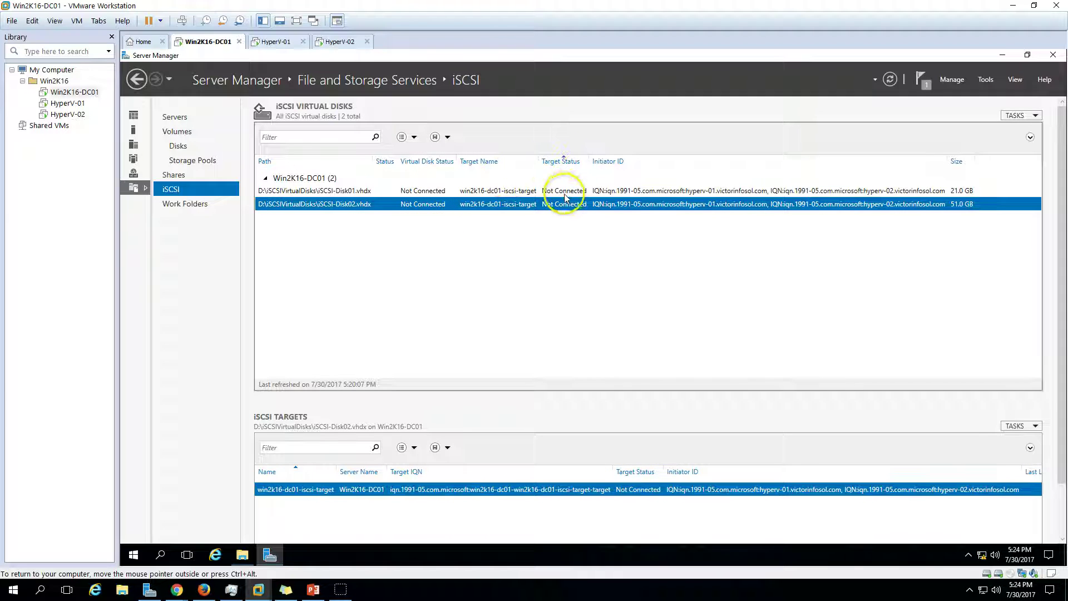
left_click(564, 190)
- Examine the virtual disk files in D:\iSCSIVirtualDisks and the drive space in File Explorer, and return to Server Manager
left_click(242, 555)
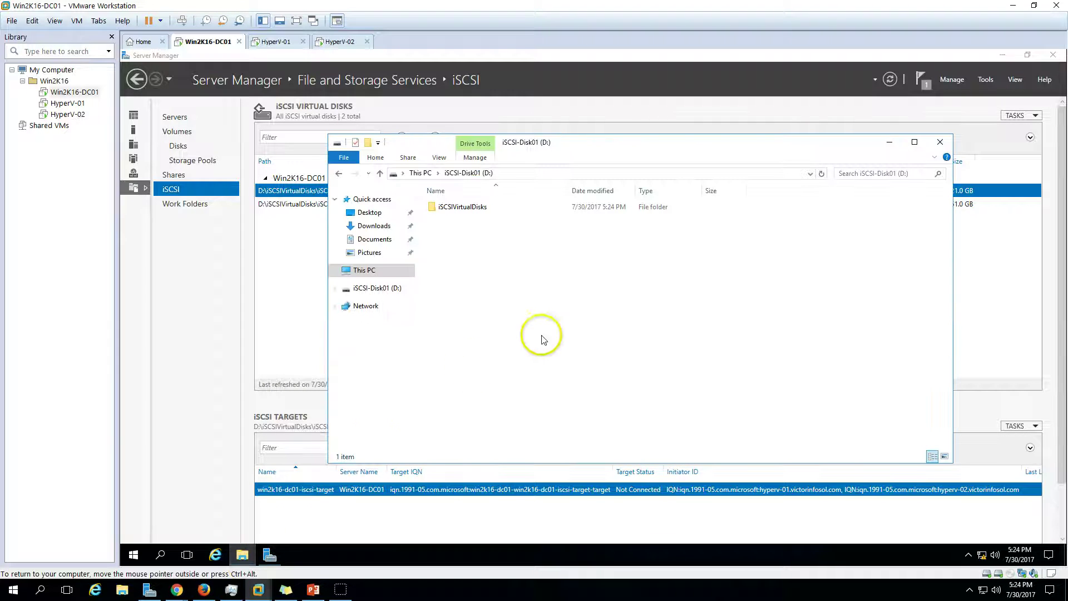
left_click(363, 269)
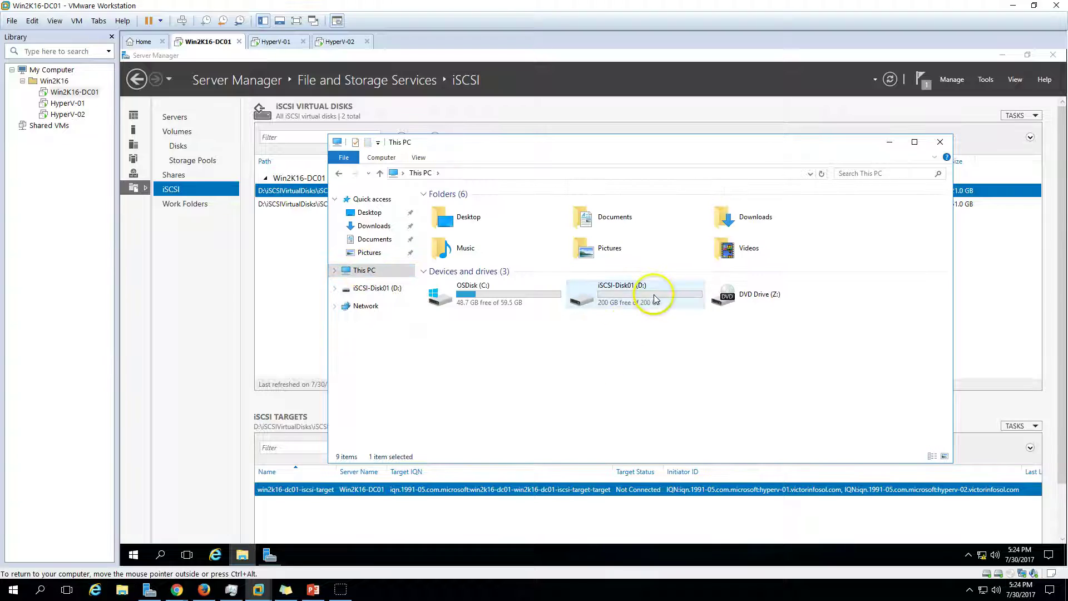
double_click(654, 297)
double_click(463, 209)
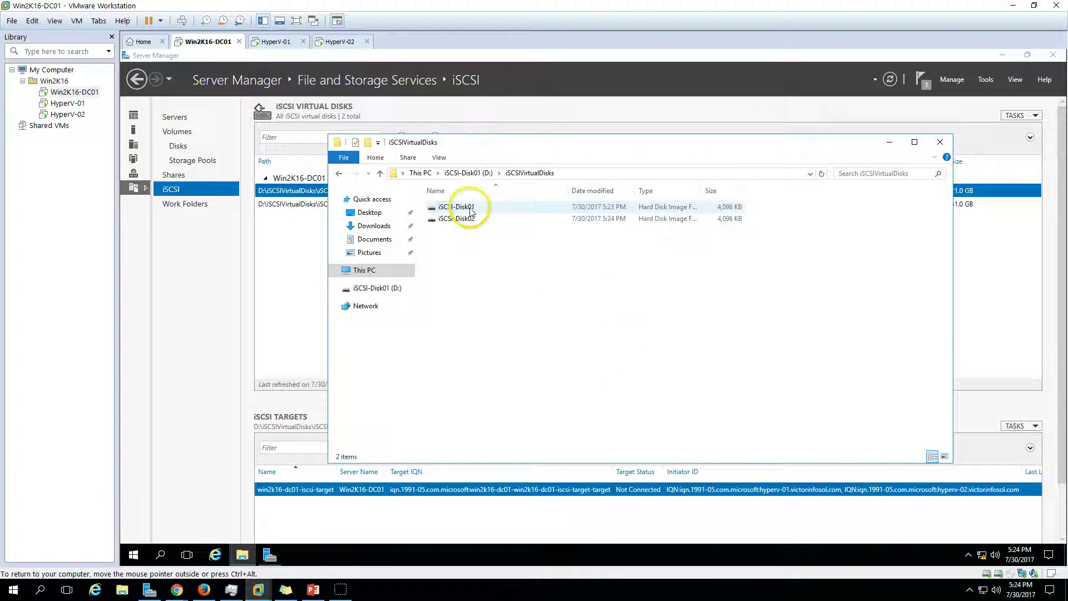
key("ctrl+a")
left_click(477, 251)
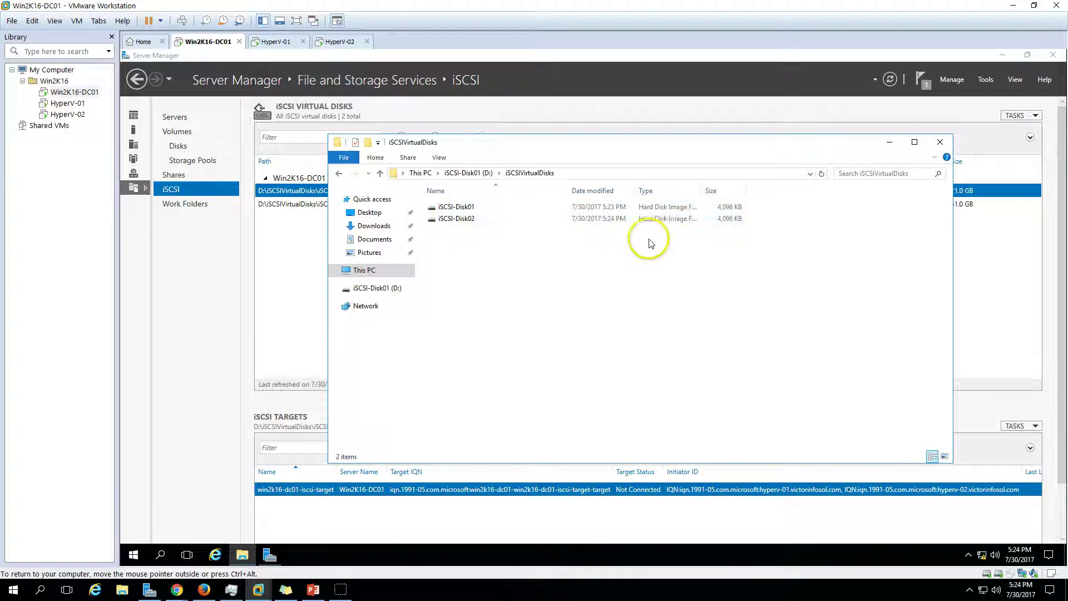
left_click(683, 209)
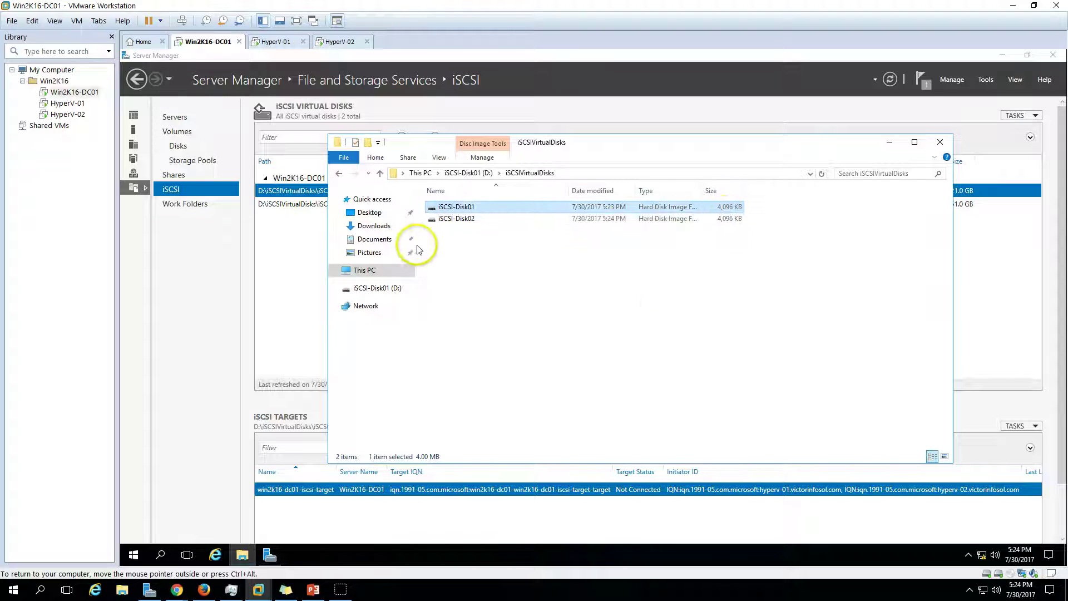
left_click(382, 270)
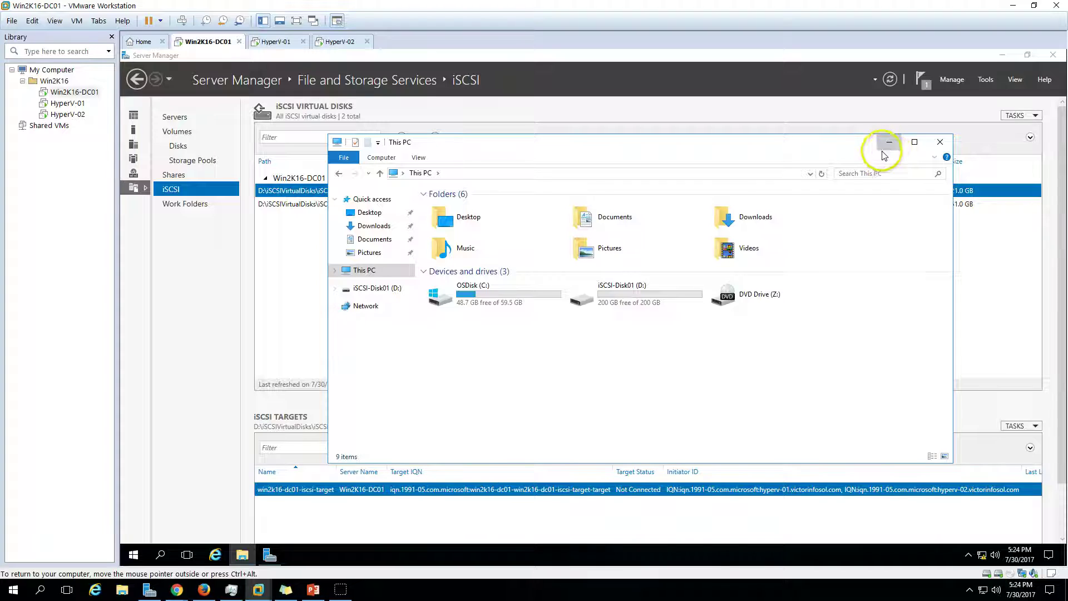
left_click(889, 143)
- Extend the iSCSI-Disk01 virtual disk to 31 GB and compare its size with iSCSI-Disk02 in the list
right_click(505, 193)
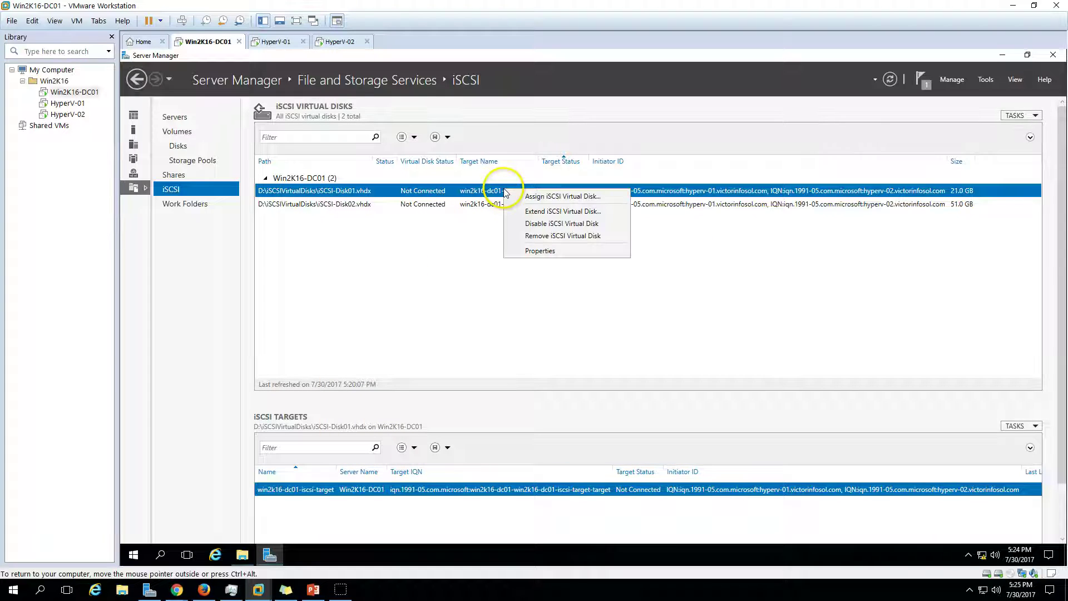
left_click(585, 216)
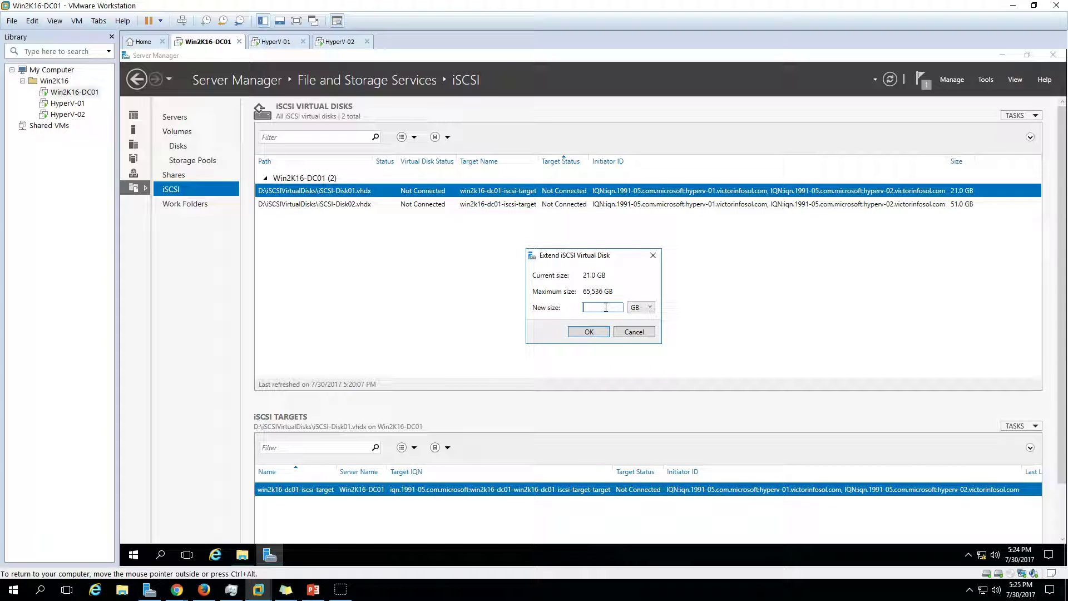
left_click(590, 332)
left_click(961, 203)
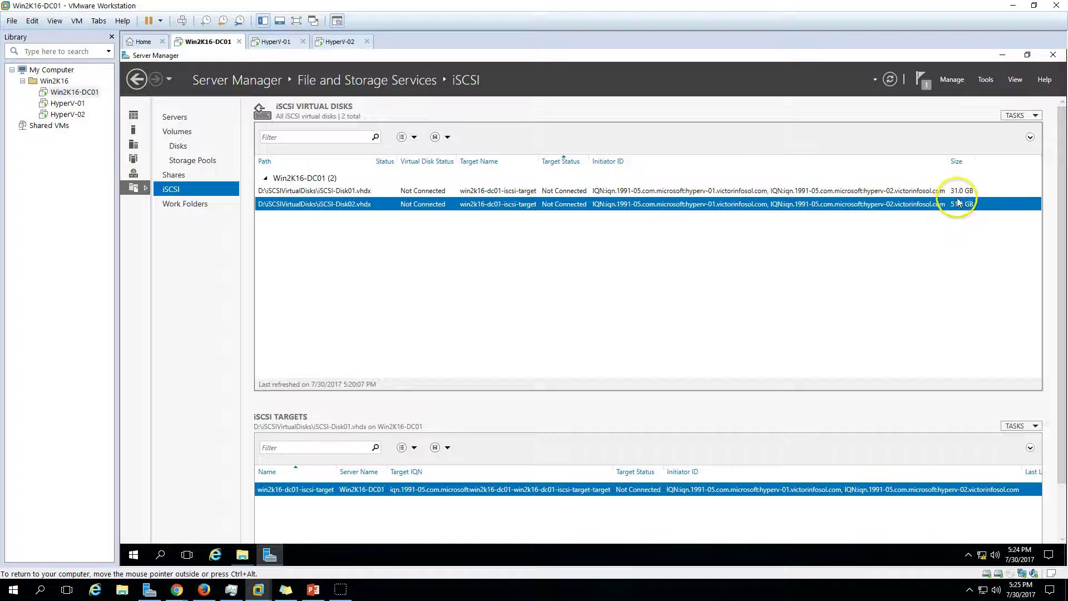
left_click(961, 191)
left_click(963, 204)
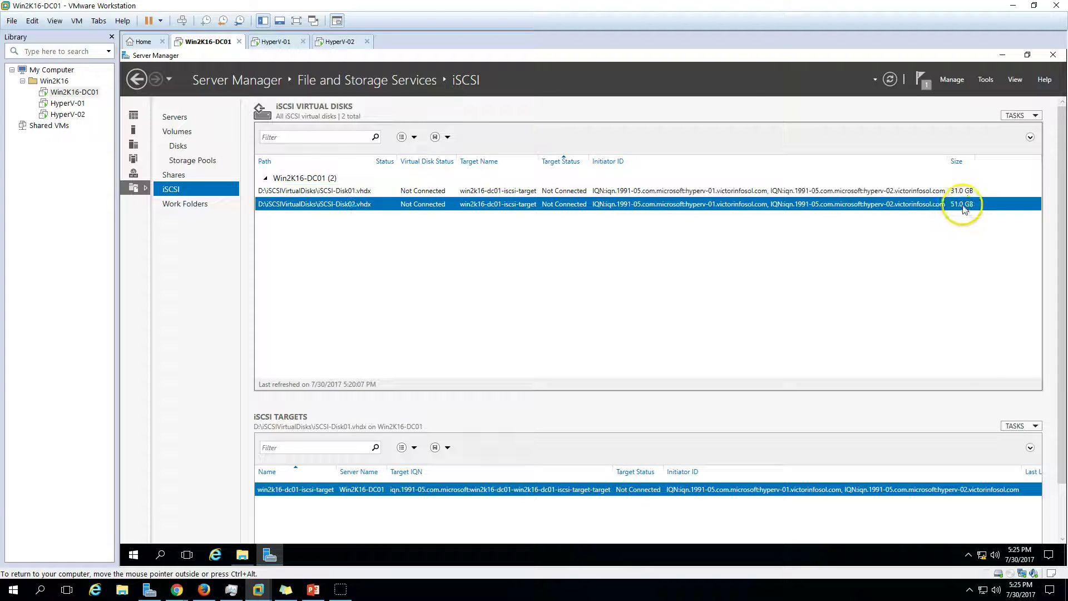
left_click(963, 191)
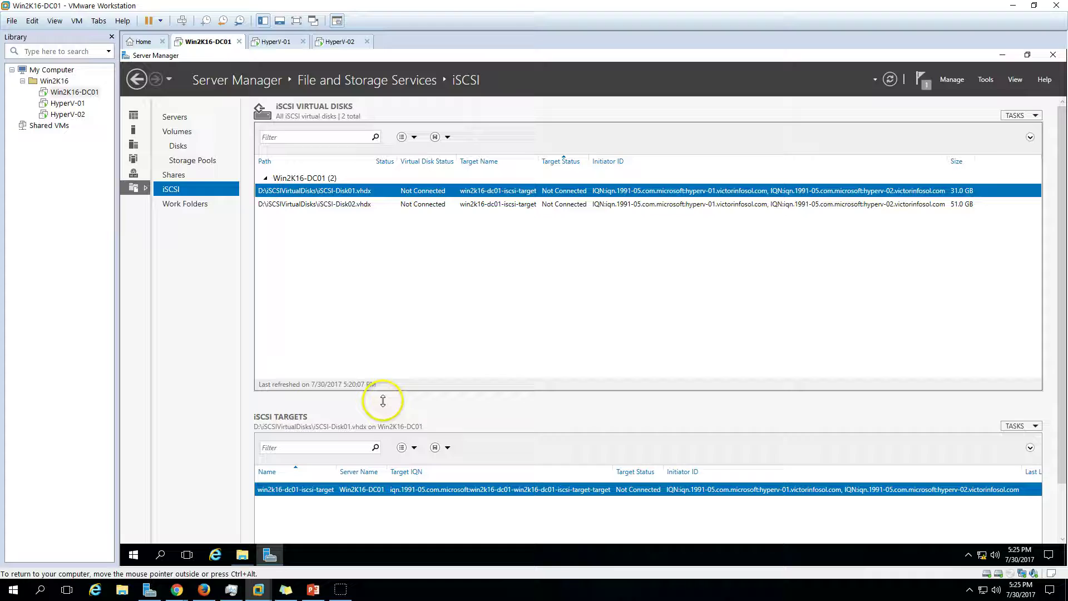
- Examine the drives and the contents of iSCSI-Disk01 (D:) in File Explorer, and return to the iSCSI virtual disks list
left_click(243, 554)
left_click(552, 273)
right_click(556, 278)
left_click(508, 361)
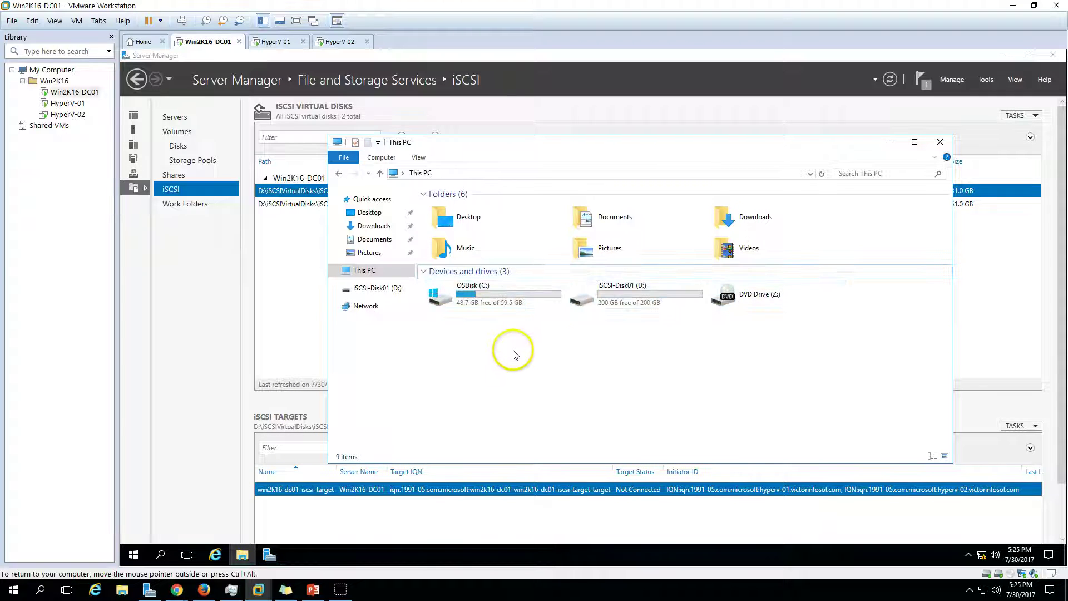
right_click(518, 348)
left_click(608, 305)
left_click(629, 294)
double_click(629, 294)
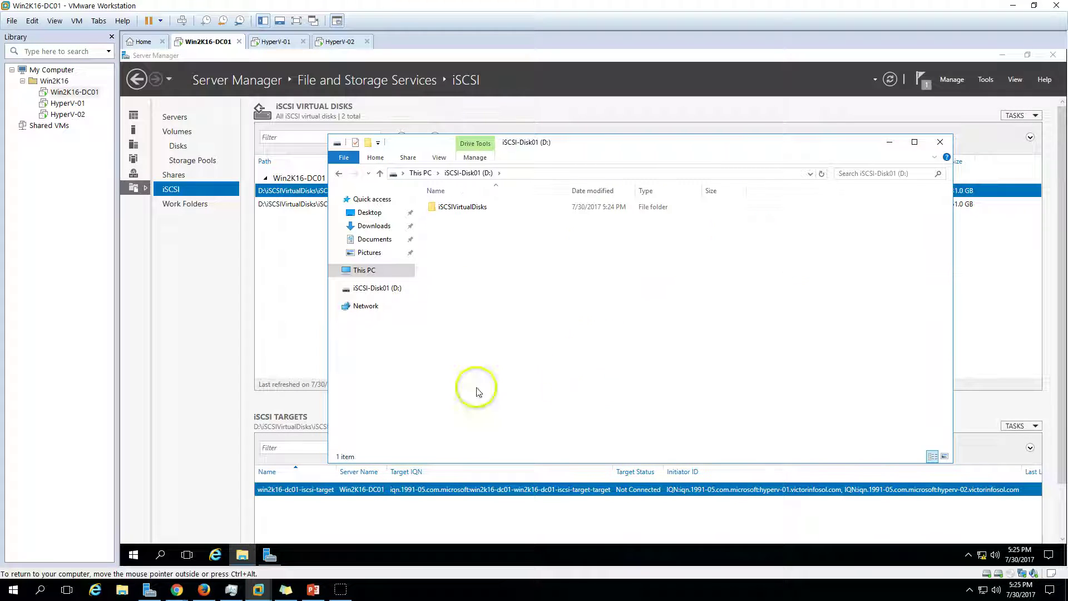
right_click(242, 554)
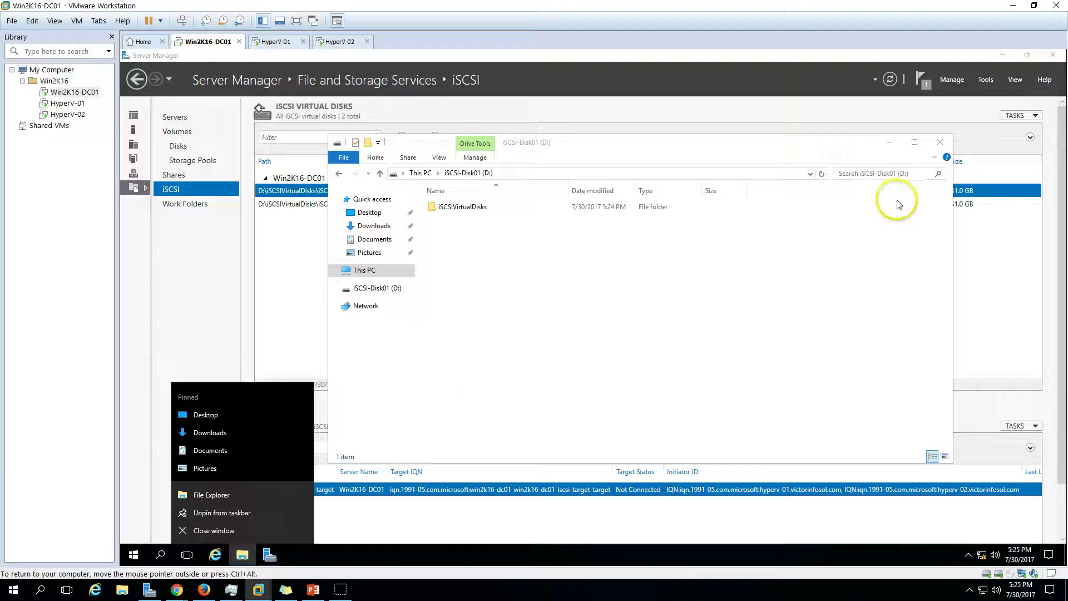
left_click(889, 142)
left_click(497, 204)
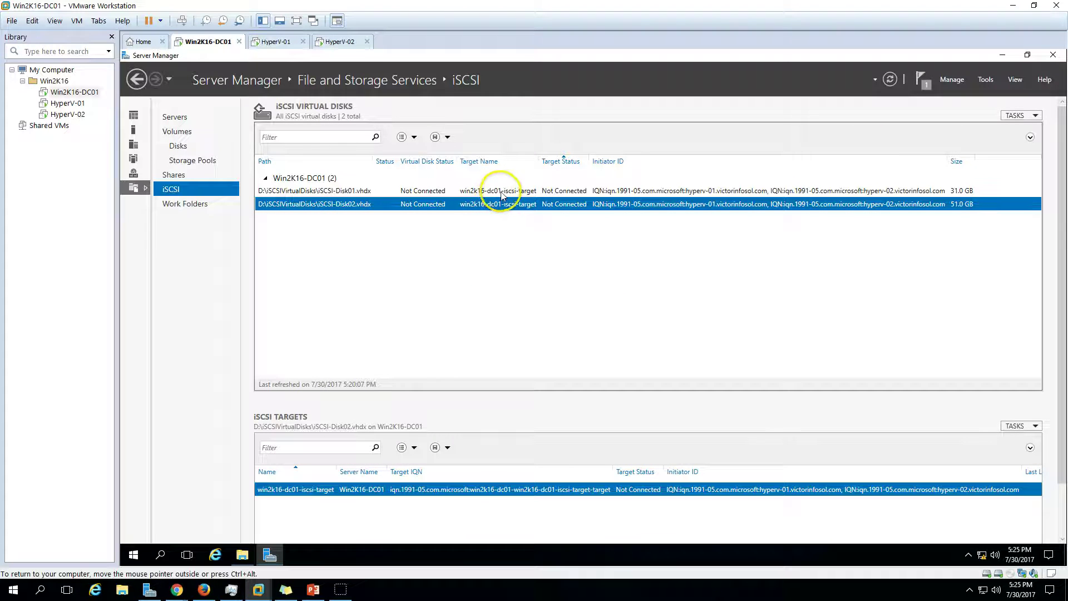
- Switch to HyperV-01, open iSCSI Initiator from the Server Manager dashboard, and start the Microsoft iSCSI service with automatic startup
left_click(280, 38)
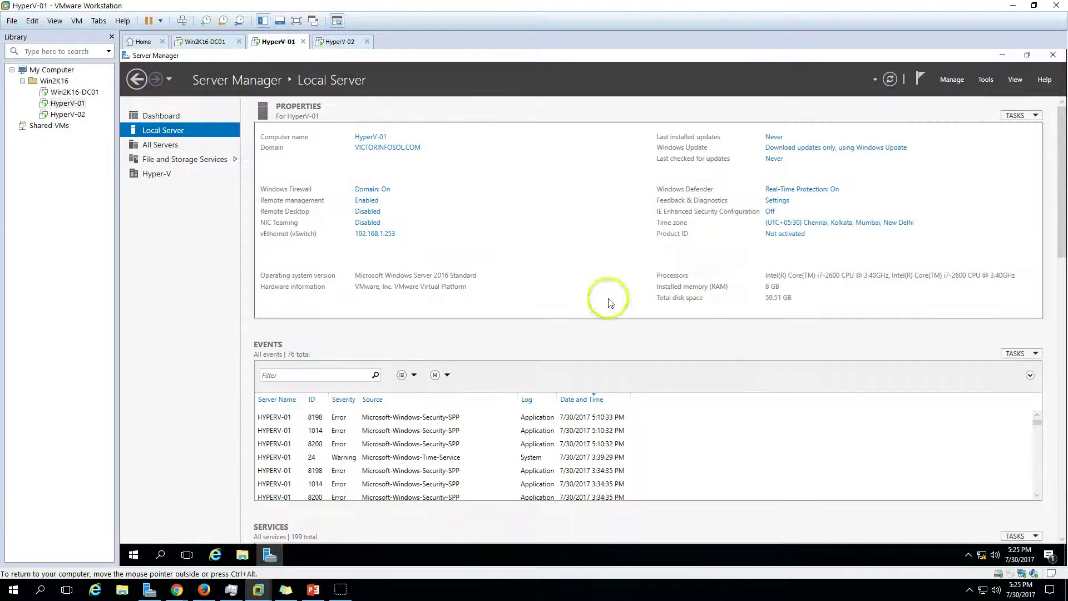
left_click(173, 118)
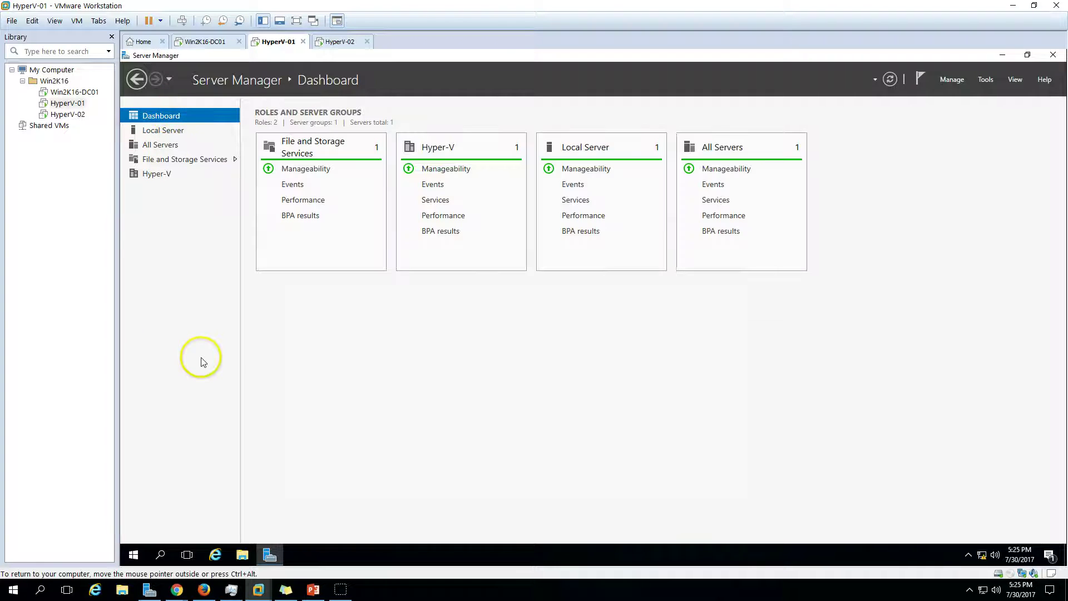
left_click(985, 79)
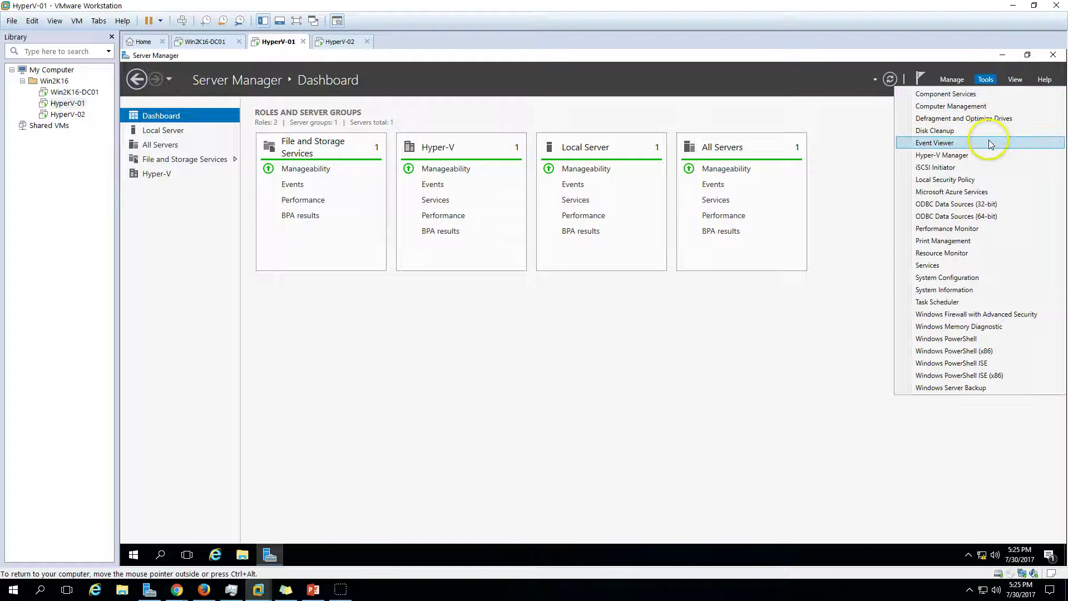
left_click(975, 168)
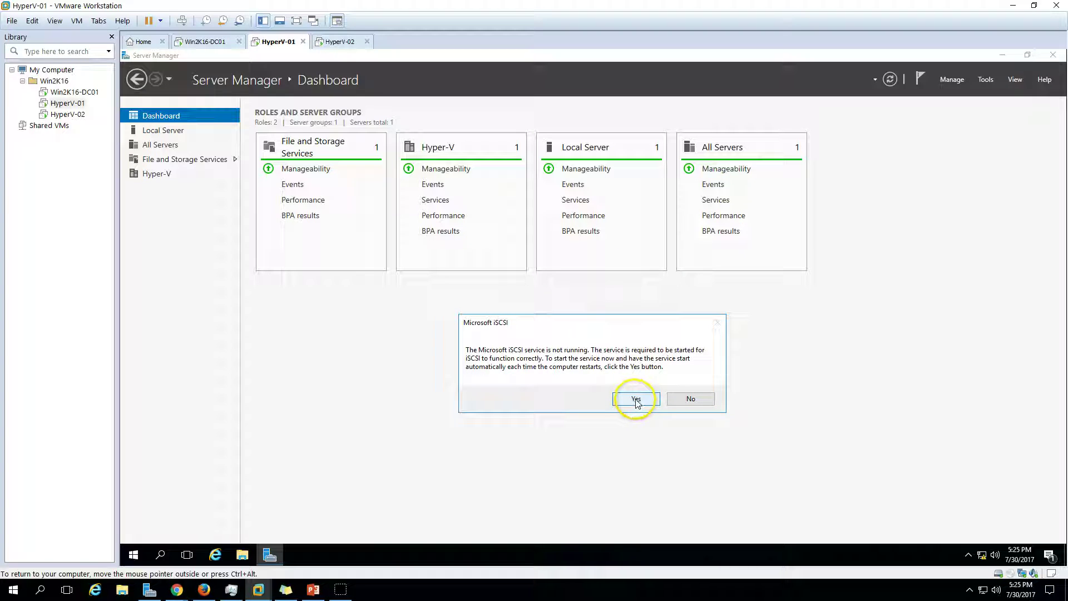
left_click(636, 400)
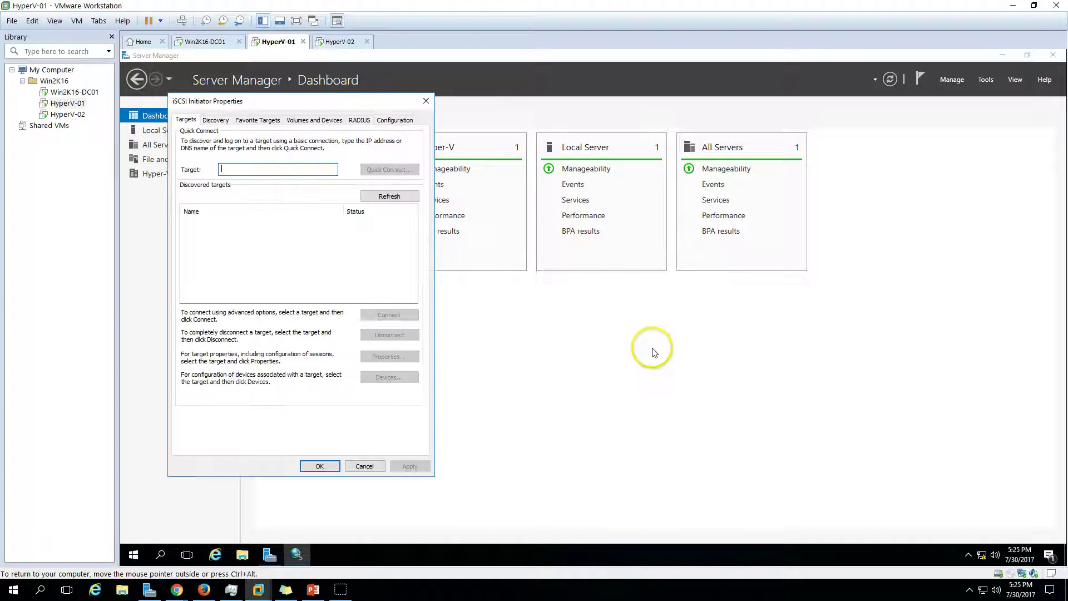
left_click_drag(346, 104, 574, 142)
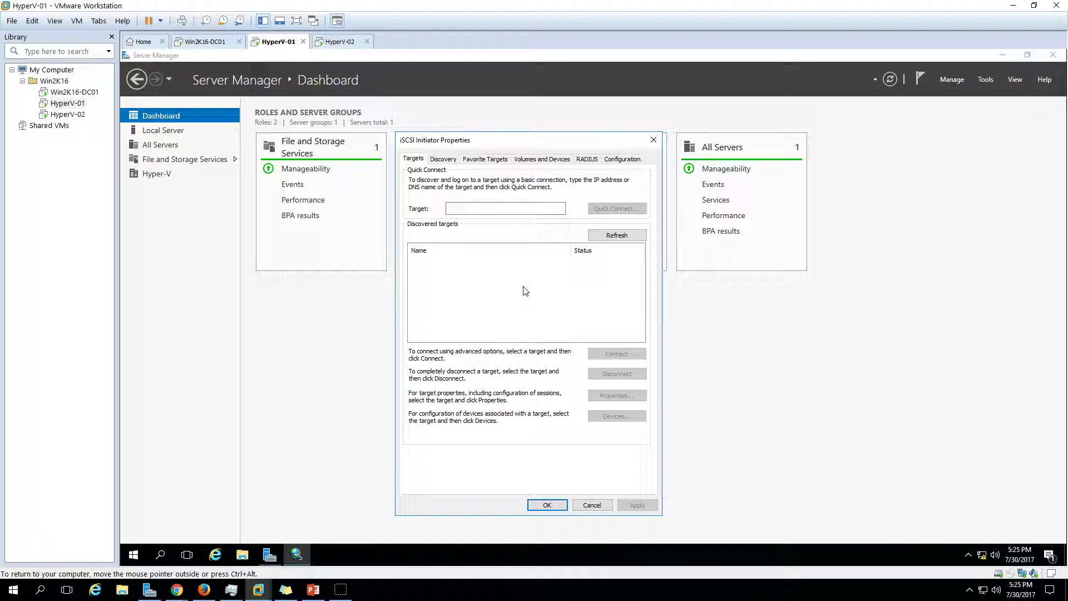
- Review the iSCSI virtual disks on Win2K16-DC01 and the local server on HyperV-02, and return to HyperV-01
left_click(212, 43)
left_click(423, 204)
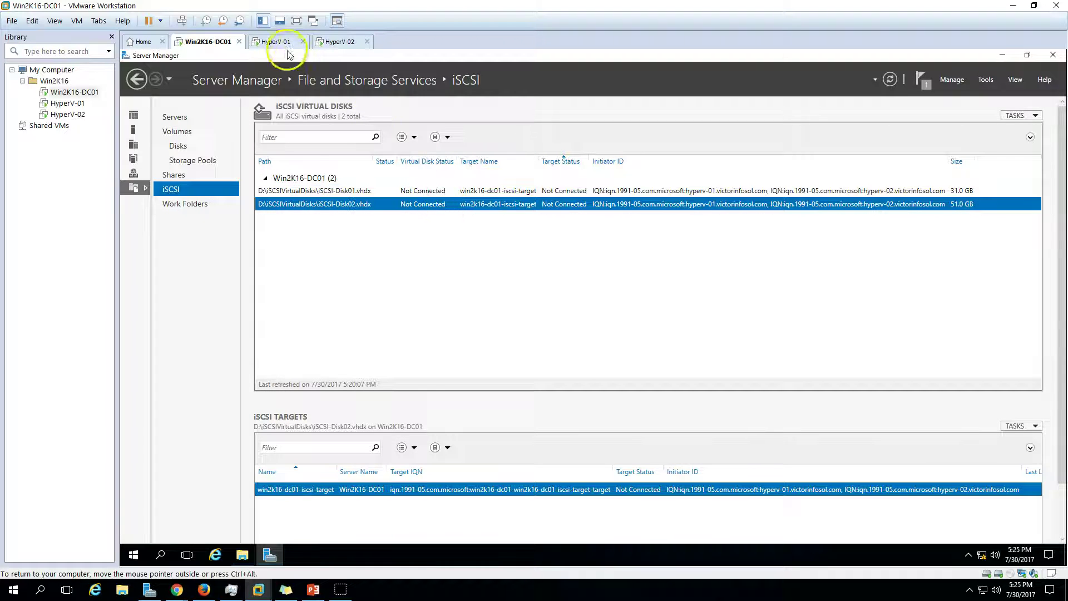
left_click(283, 43)
key("ctrl+Tab")
left_click(284, 42)
key("ctrl+Tab")
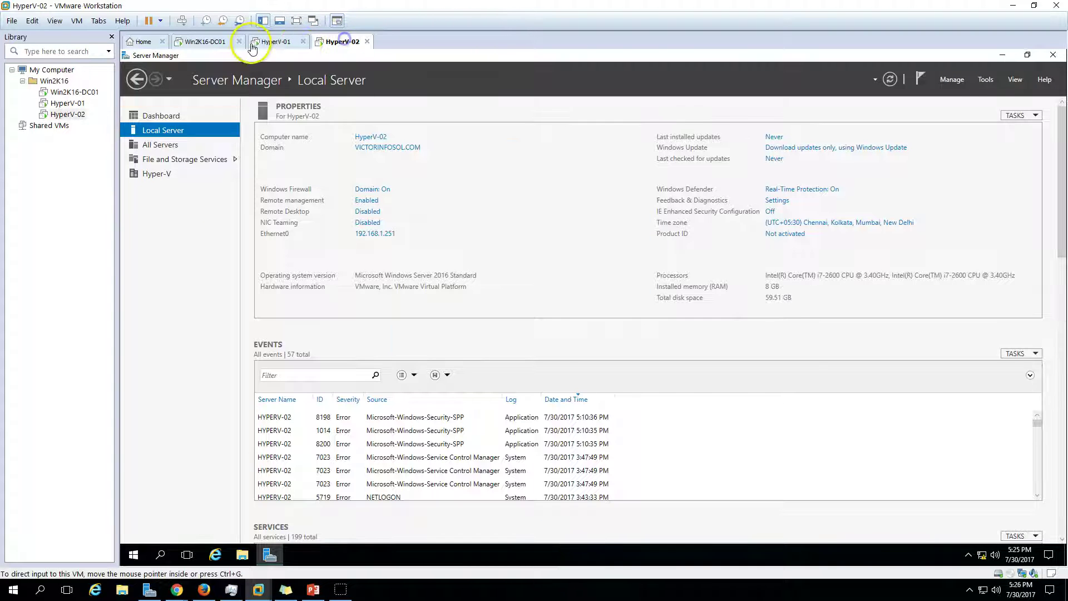
left_click(296, 45)
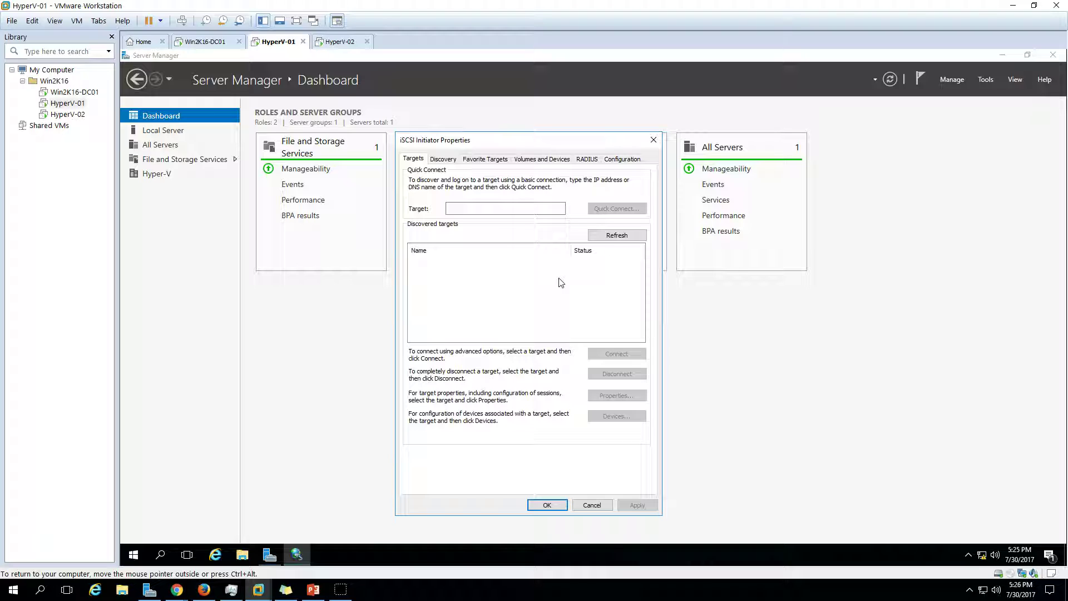
- Close the iSCSI Initiator properties and start adding roles and features on HyperV-01 with a role-based or feature-based installation
left_click(654, 140)
left_click(988, 79)
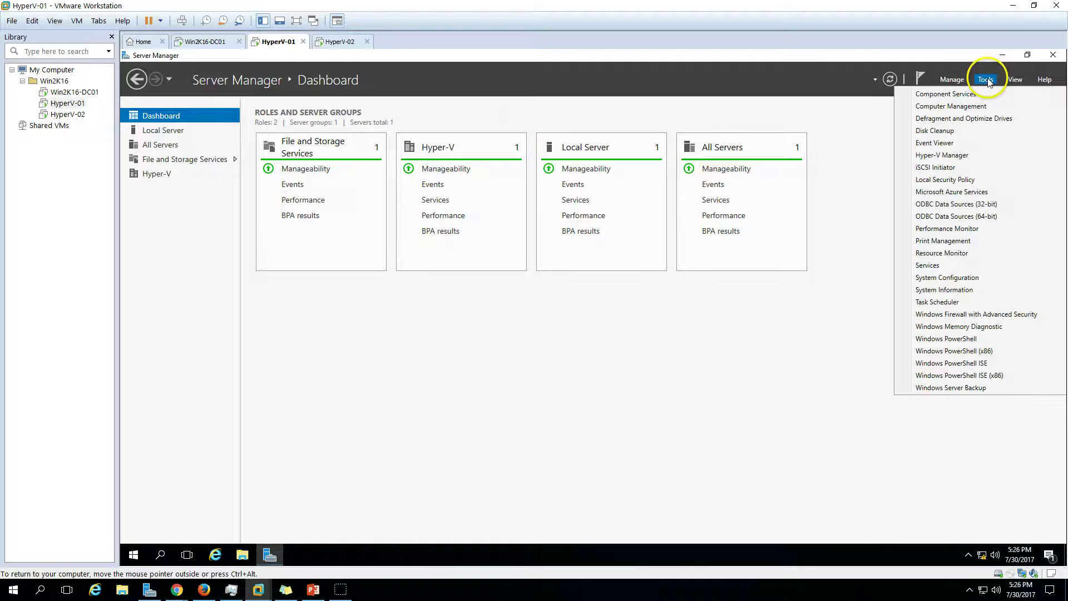
left_click(879, 222)
left_click(952, 80)
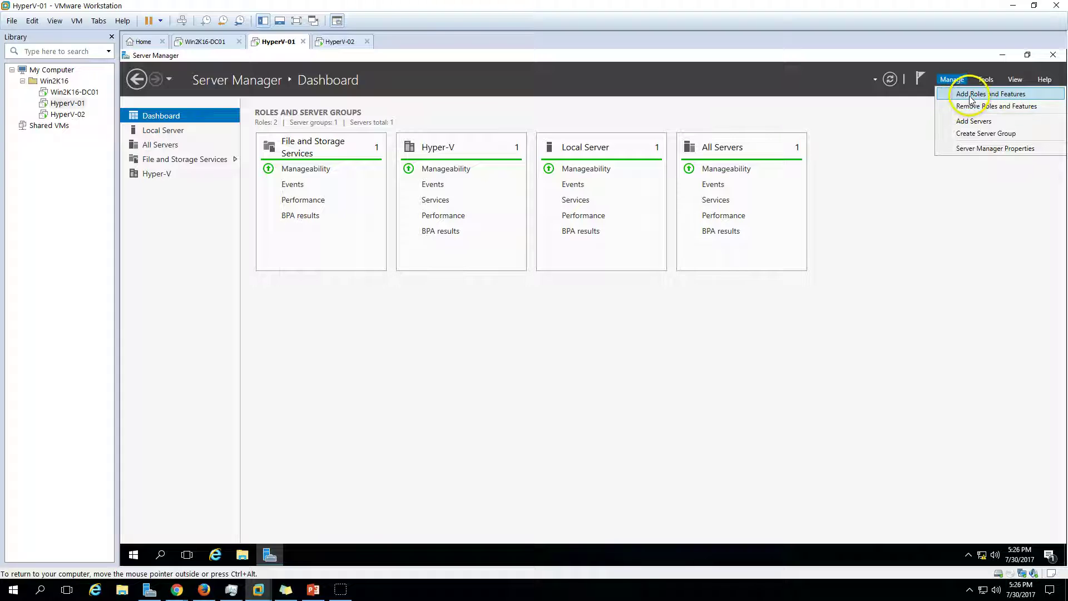
left_click(971, 95)
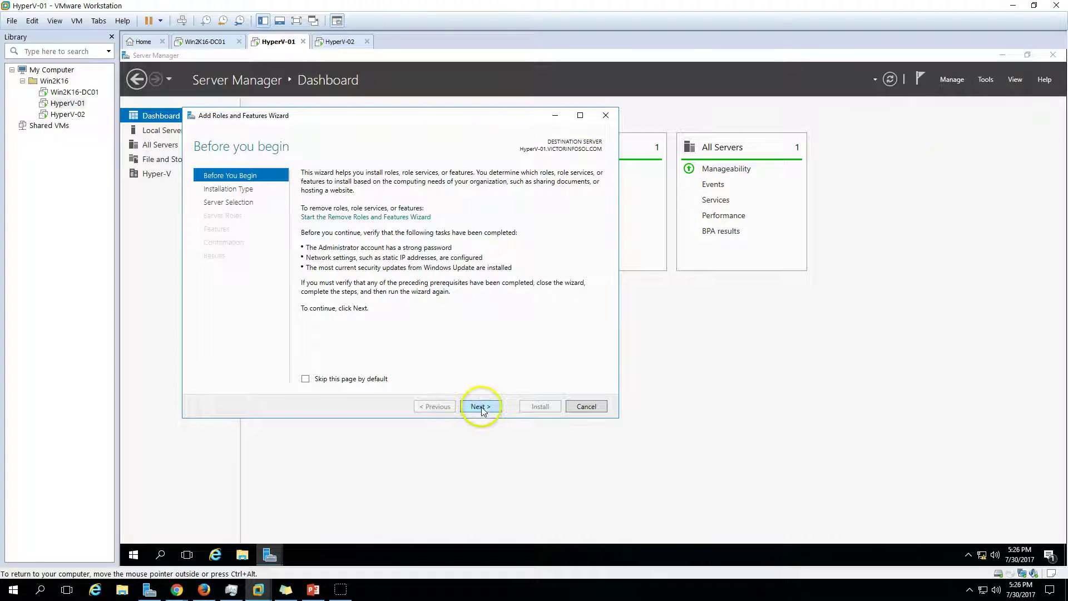
left_click(479, 407)
left_click_drag(473, 119, 601, 130)
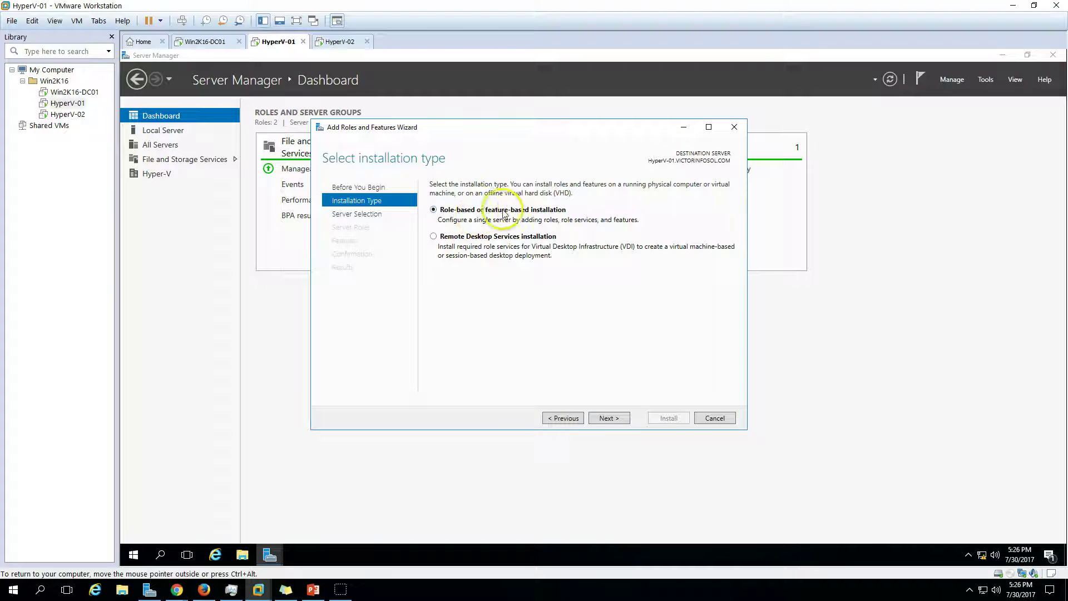
left_click(609, 419)
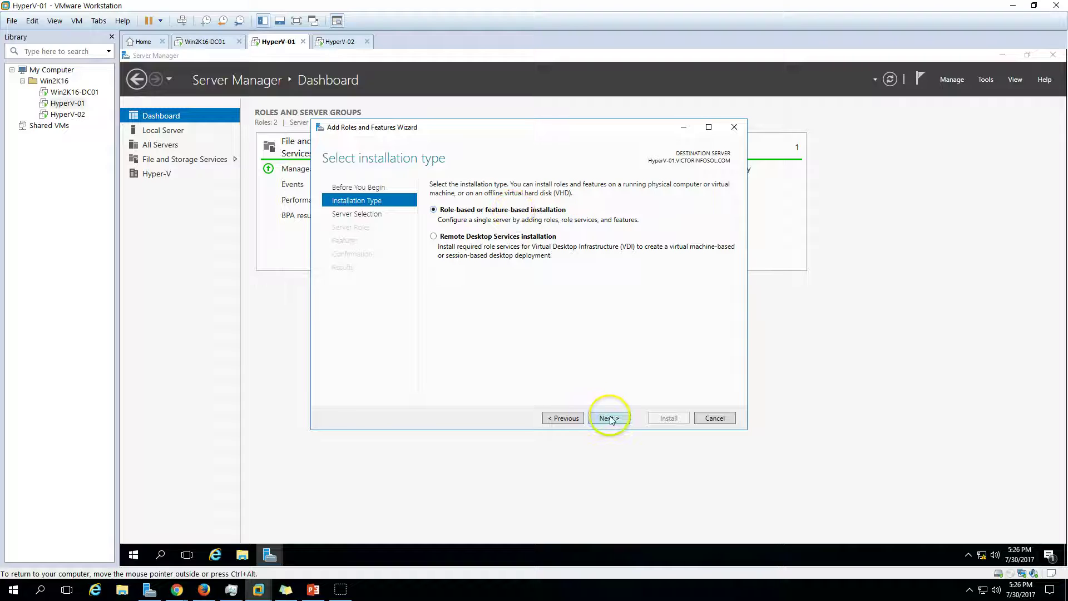
left_click(609, 418)
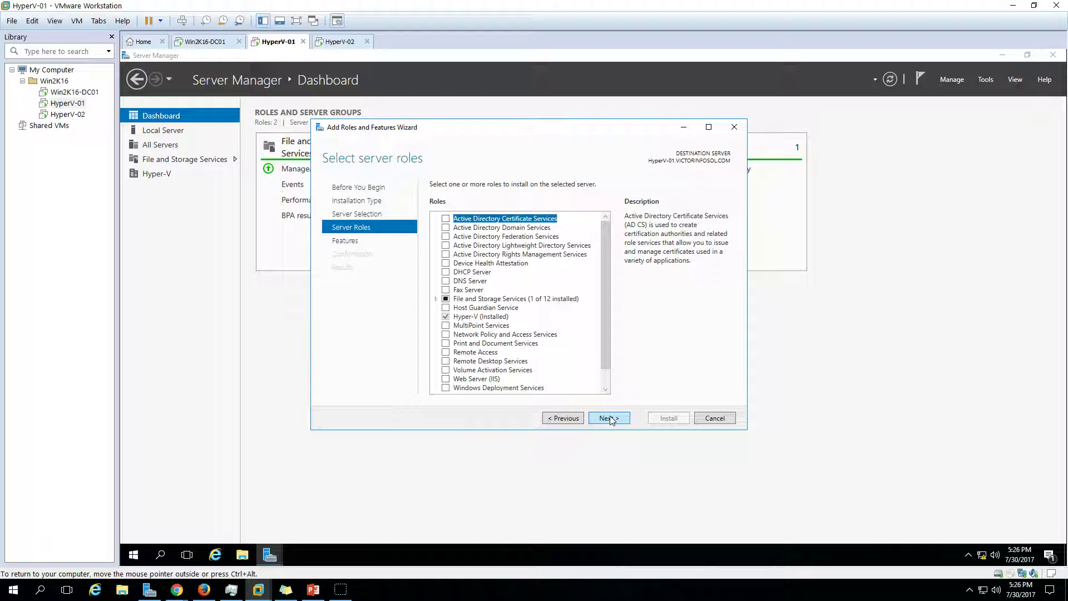
- Keep the server roles as they are, select the Multipath I/O feature, and install it on HyperV-01
left_click(609, 418)
left_click(608, 250)
left_click_drag(608, 250, 609, 280)
left_click(446, 315)
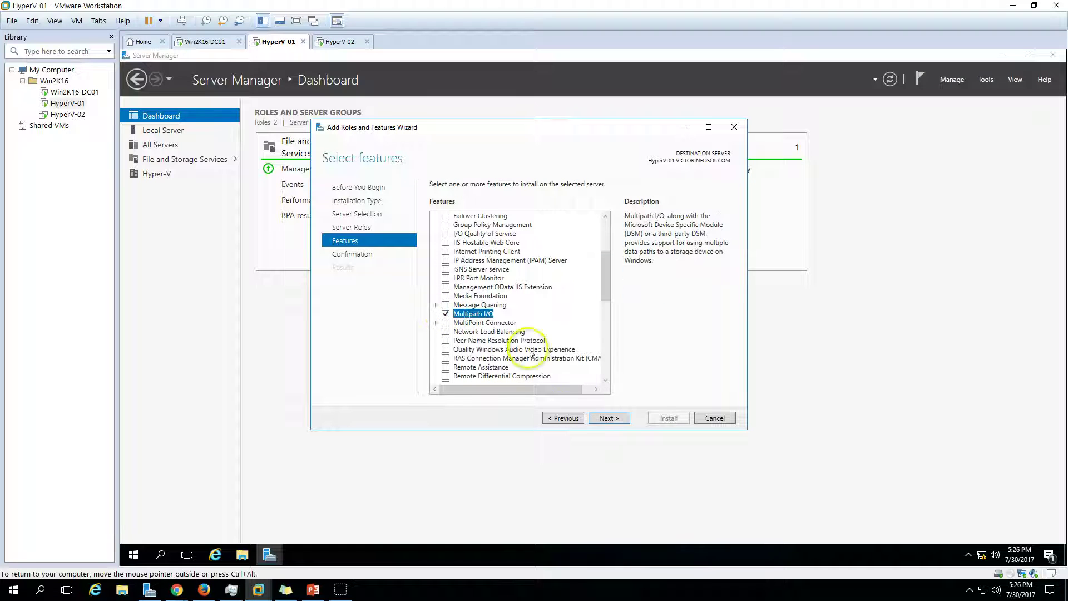
left_click(610, 418)
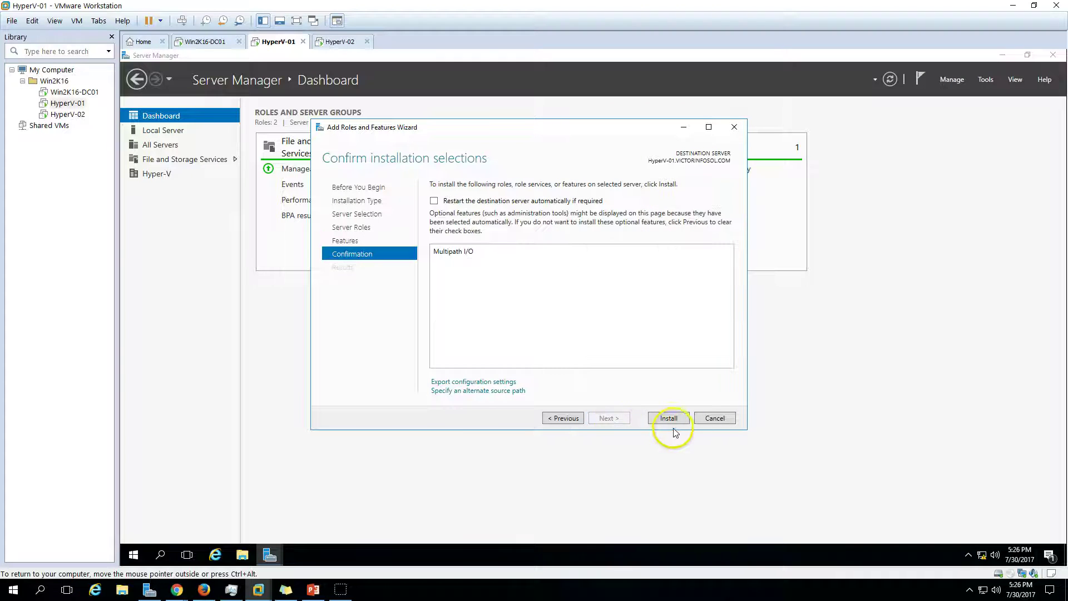
left_click(676, 419)
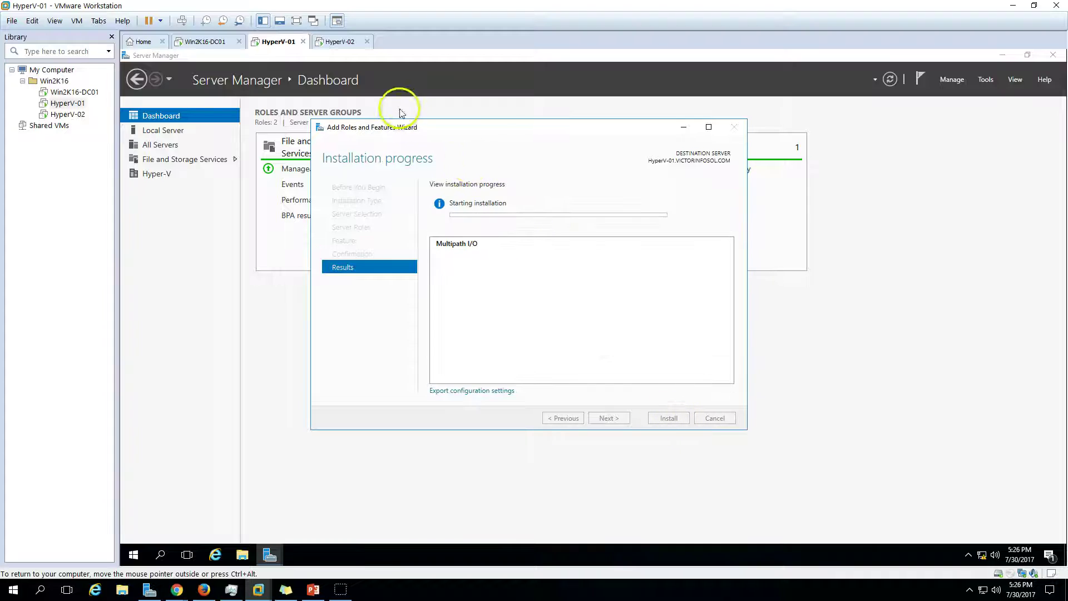
- Switch to HyperV-02 and start a role-based Add Roles and Features Wizard for it, proceeding to the feature selection
left_click(341, 42)
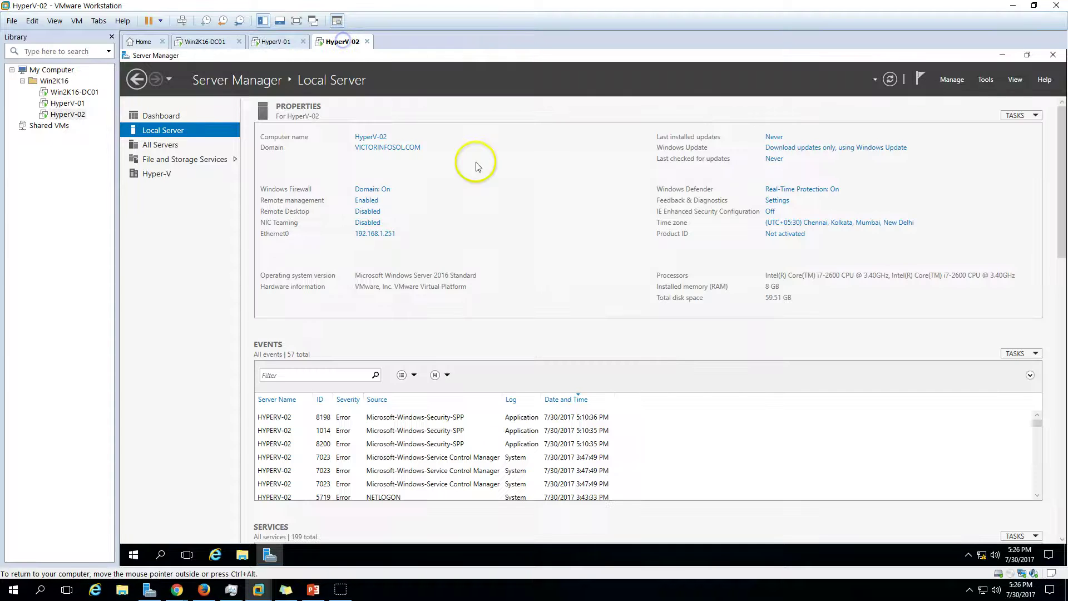
left_click(952, 81)
left_click(960, 94)
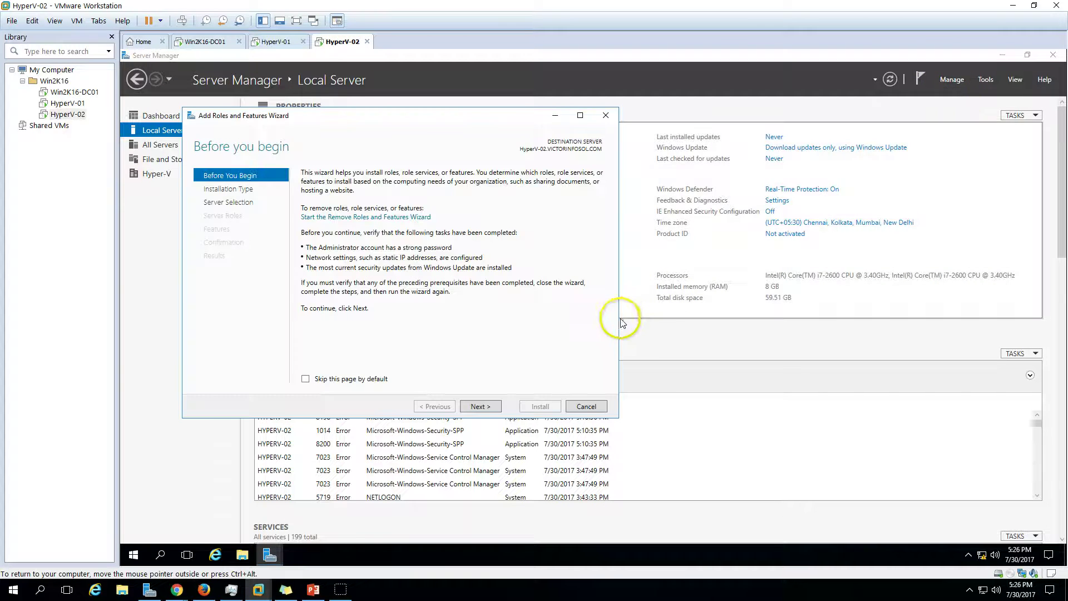
left_click(491, 410)
left_click(492, 410)
left_click(492, 410)
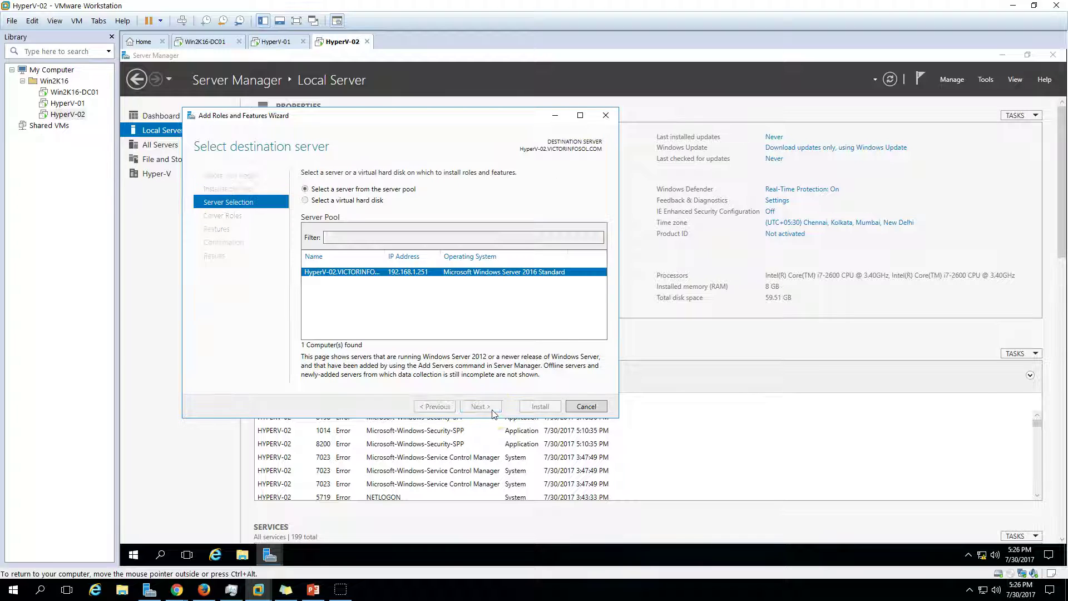
left_click(480, 407)
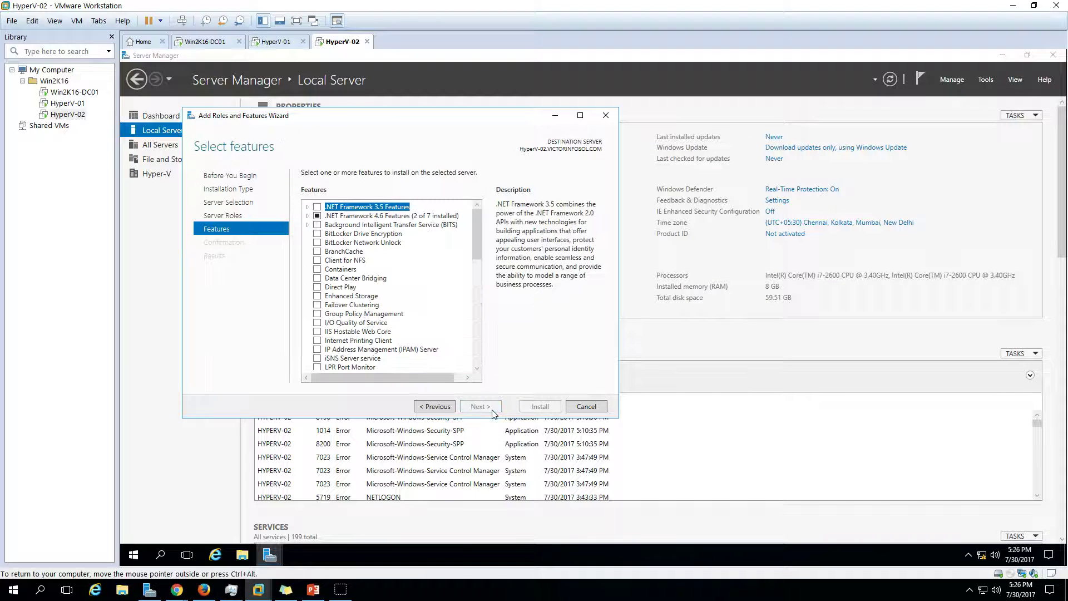
- Select the Multipath I/O feature, start its installation on HyperV-02, and return to the installation progress on HyperV-01
left_click_drag(477, 218, 477, 292)
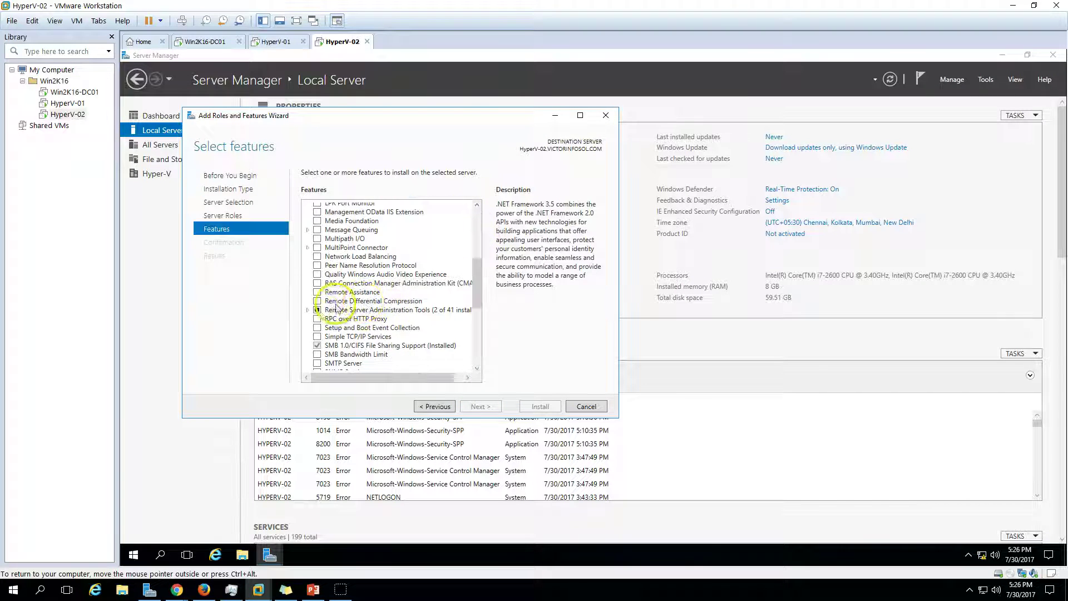
left_click(317, 238)
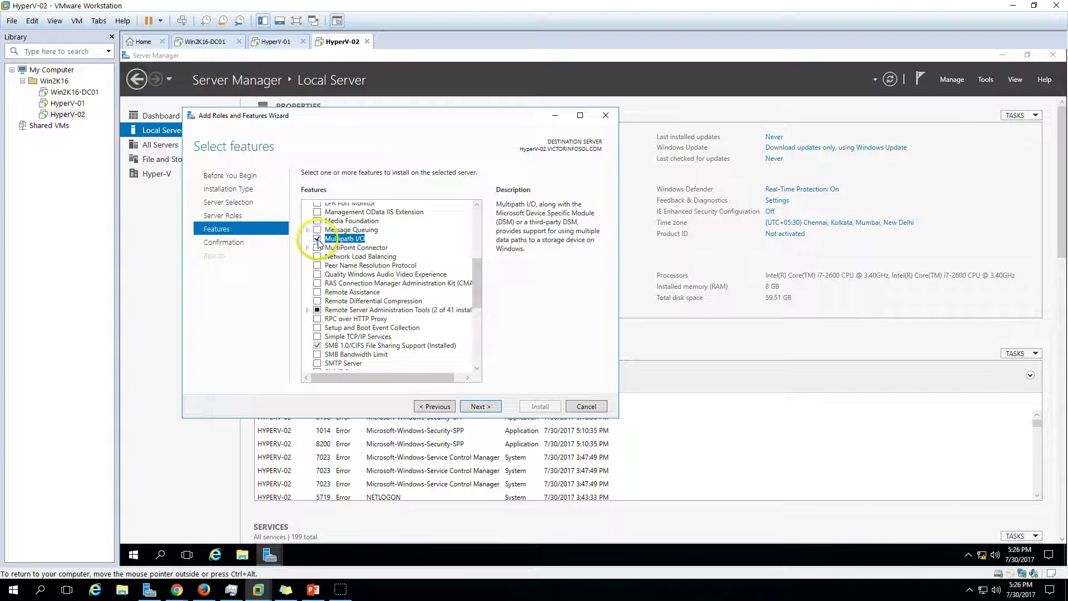
left_click(482, 407)
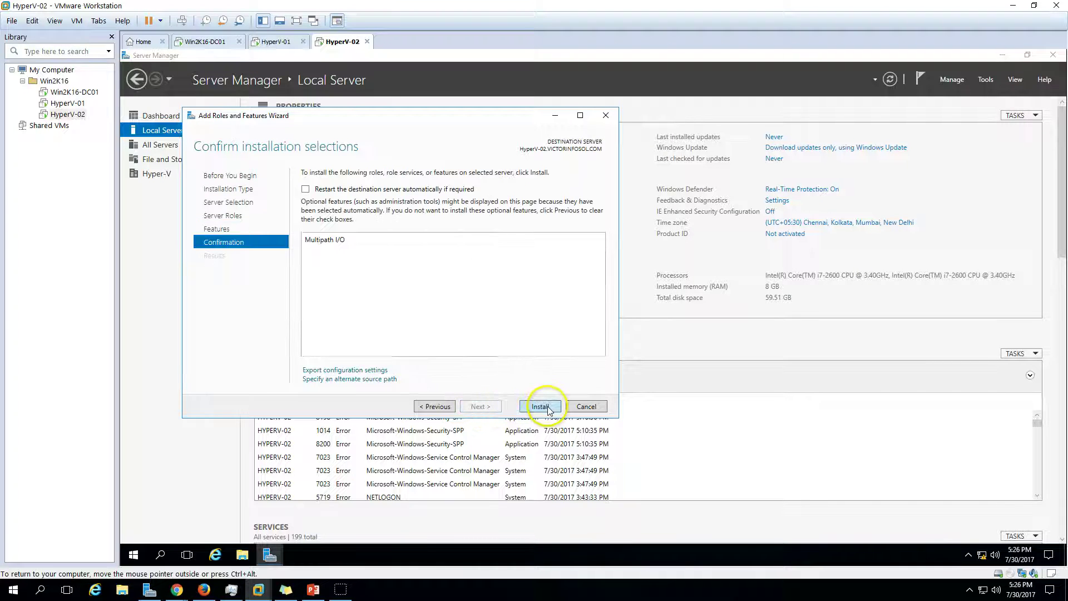
left_click(541, 407)
left_click_drag(453, 119, 676, 179)
left_click(278, 42)
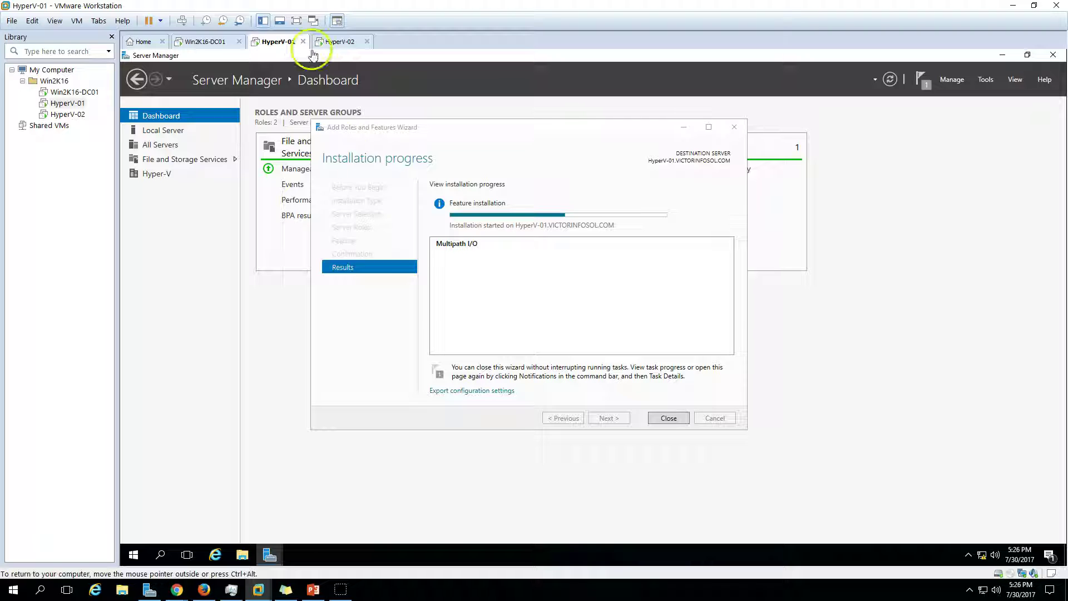
- Close the completed Add Roles and Features Wizard on HyperV-01 and open the MPIO properties
left_click(501, 303)
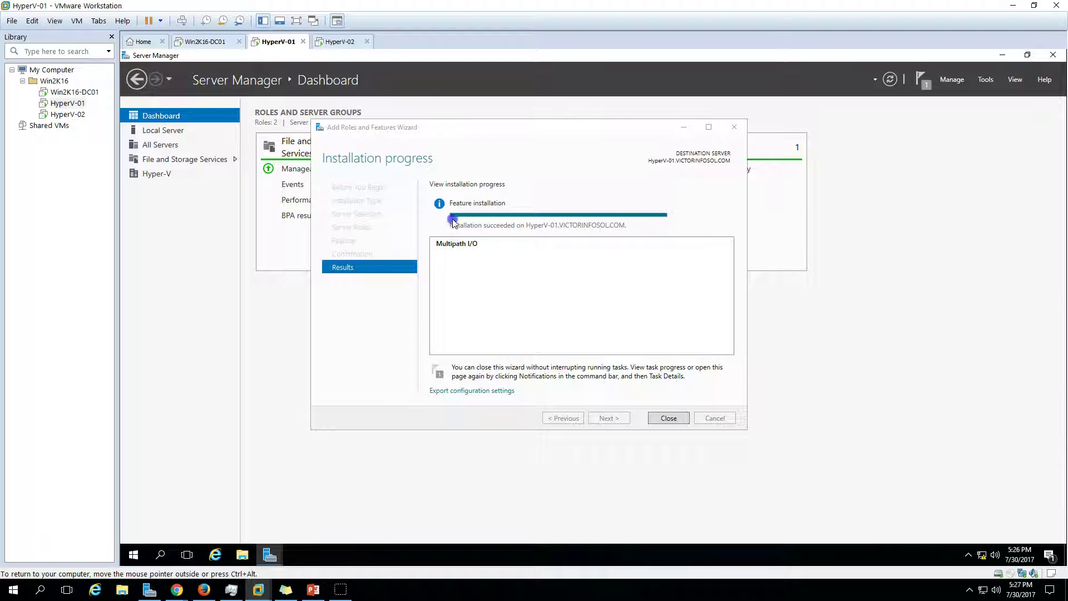
left_click(668, 419)
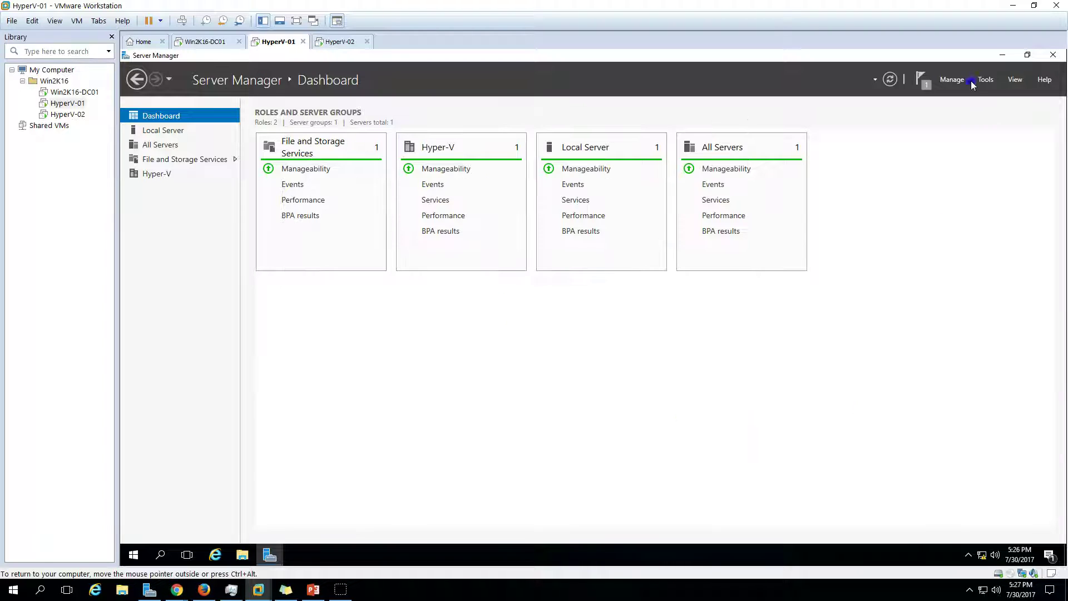
left_click(985, 80)
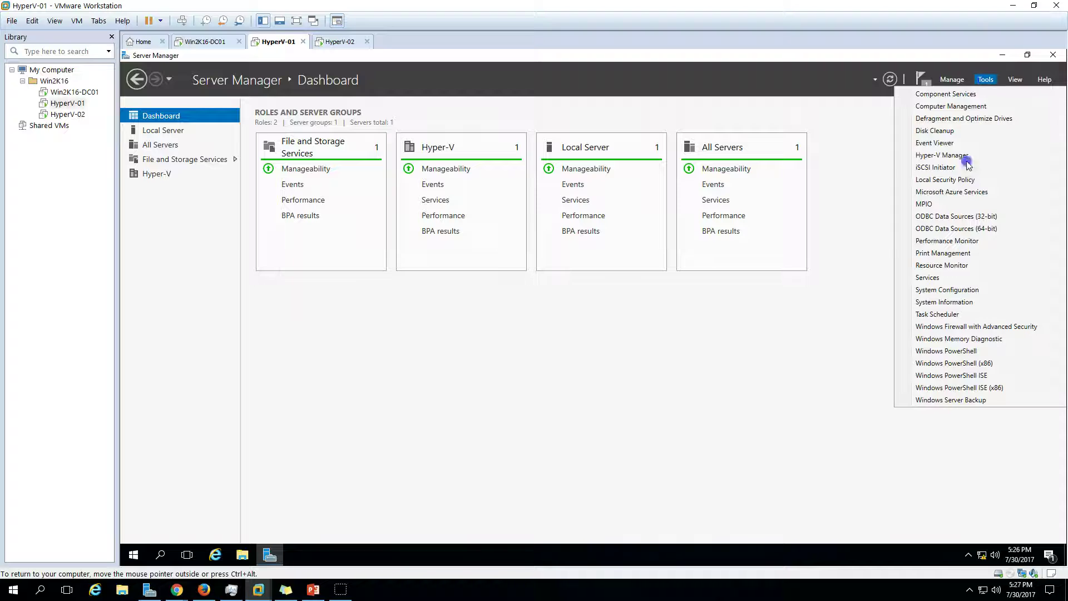
left_click(927, 204)
left_click_drag(302, 134, 557, 153)
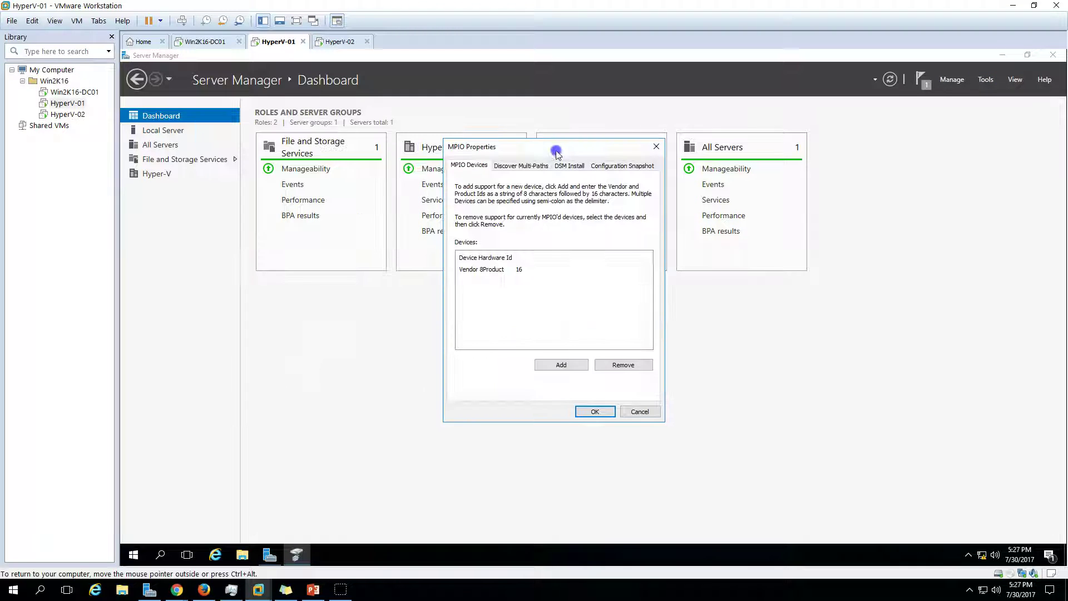
- Add multipath support for iSCSI devices on HyperV-01 and agree to reboot the server
left_click(515, 168)
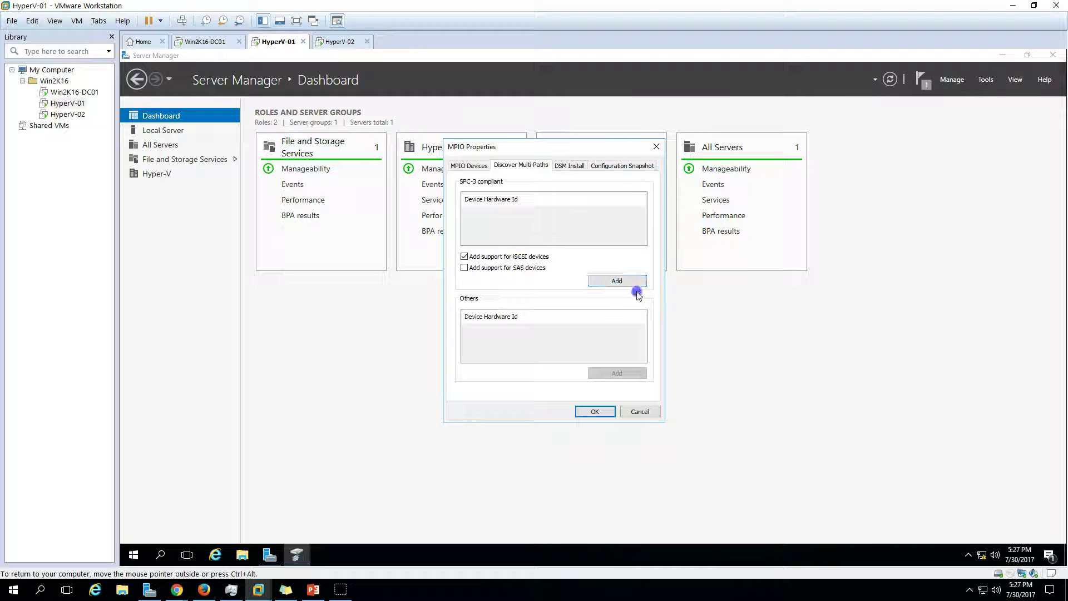
left_click(617, 281)
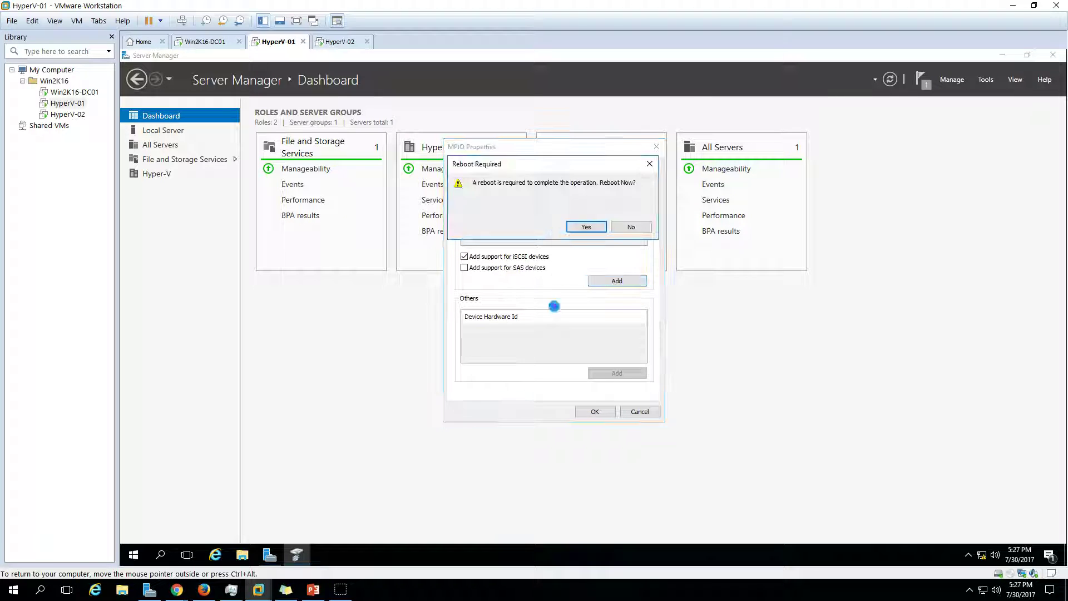
left_click_drag(535, 168, 478, 330)
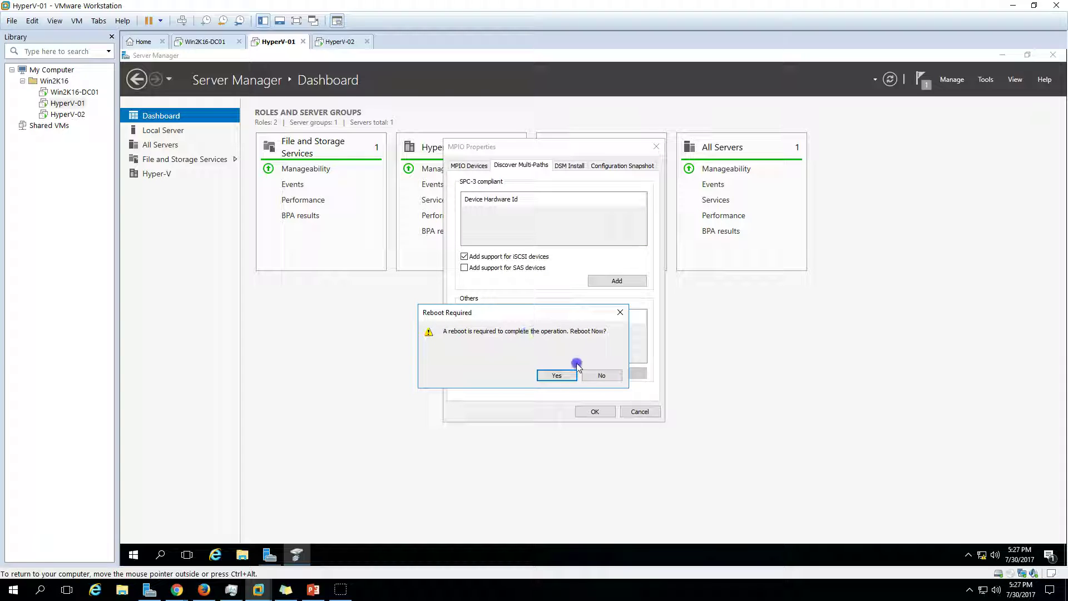
left_click(557, 376)
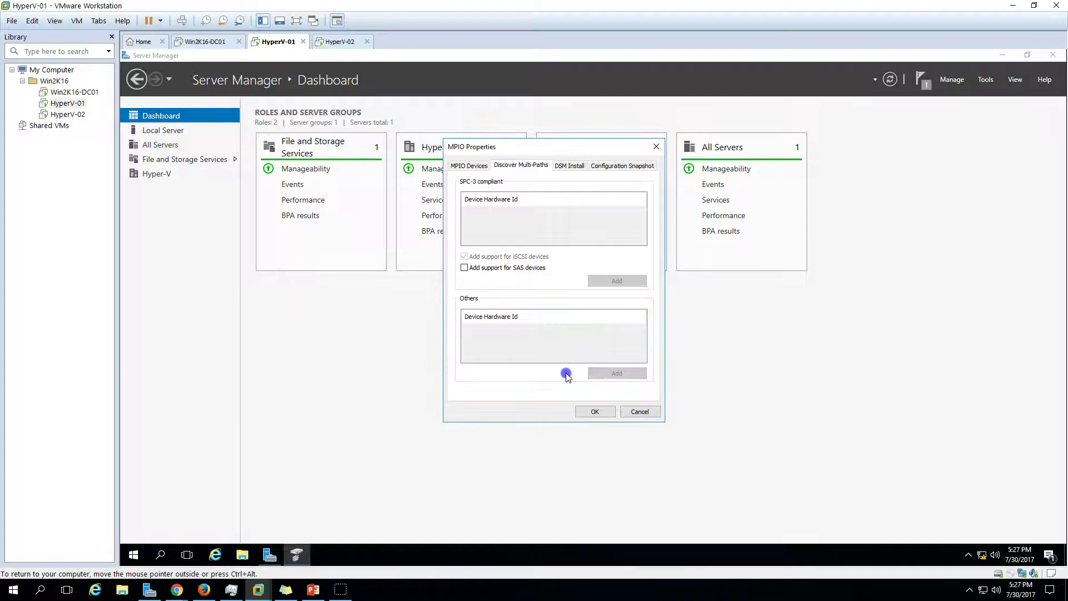
- Switch to HyperV-02, close its completed wizard, and add MPIO support for iSCSI devices with an immediate reboot
left_click(341, 43)
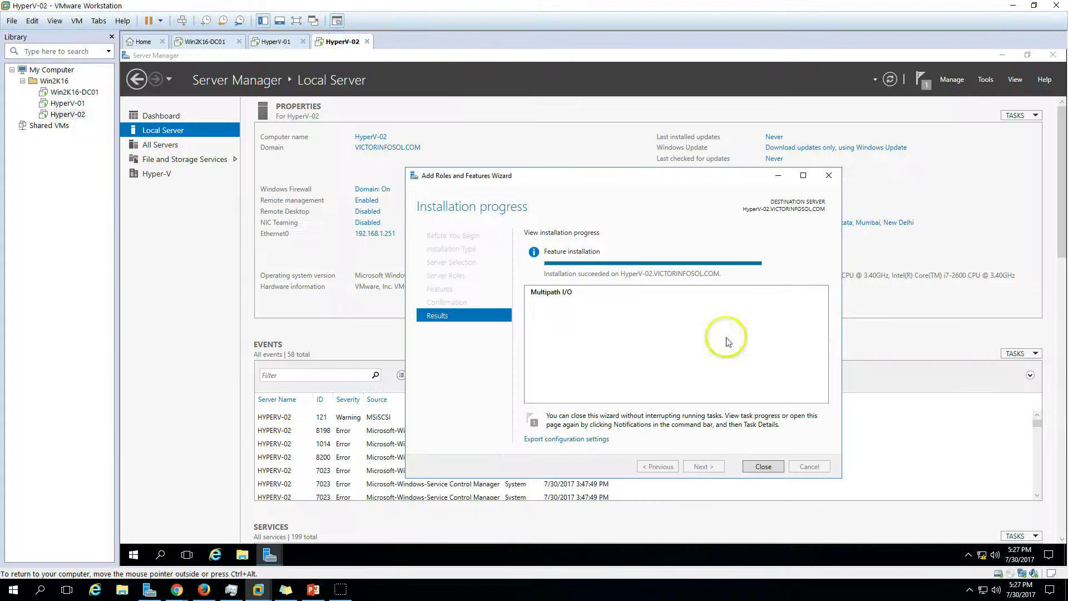
left_click(759, 465)
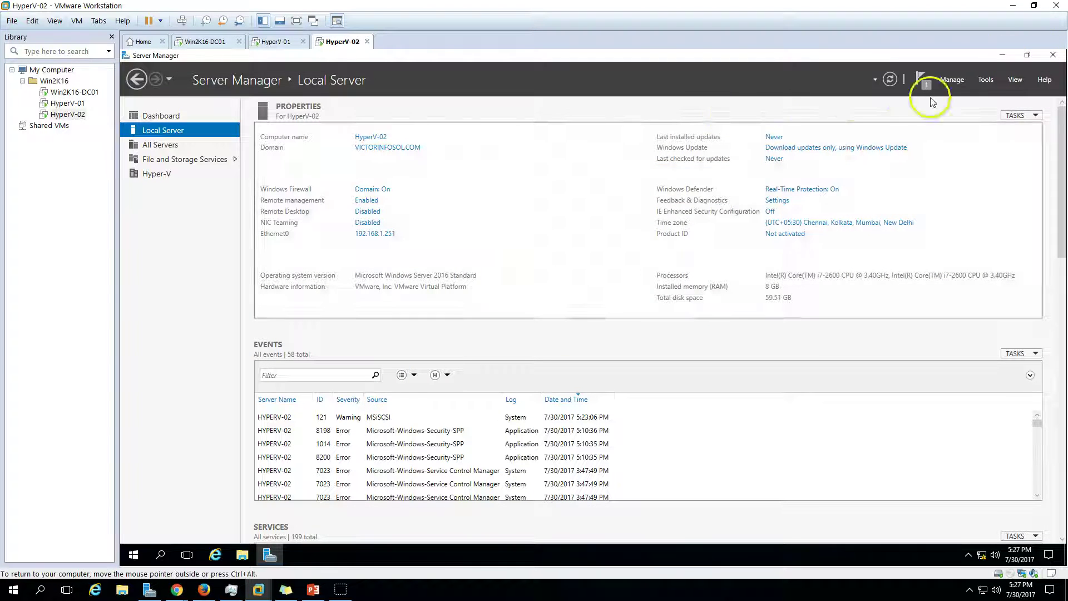
left_click(987, 79)
left_click(955, 205)
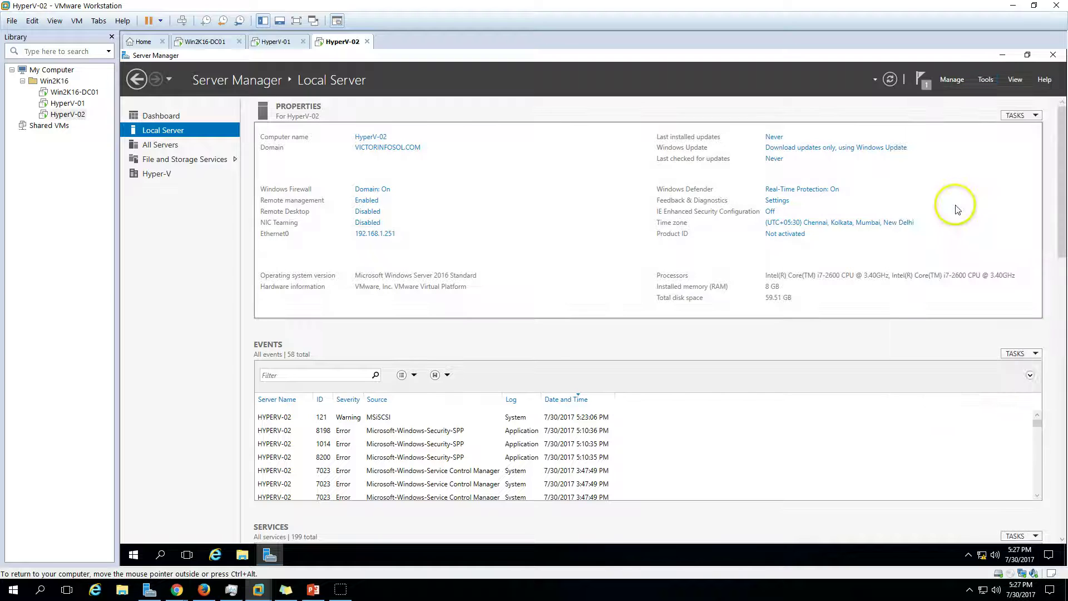
left_click_drag(322, 130, 626, 155)
left_click(578, 173)
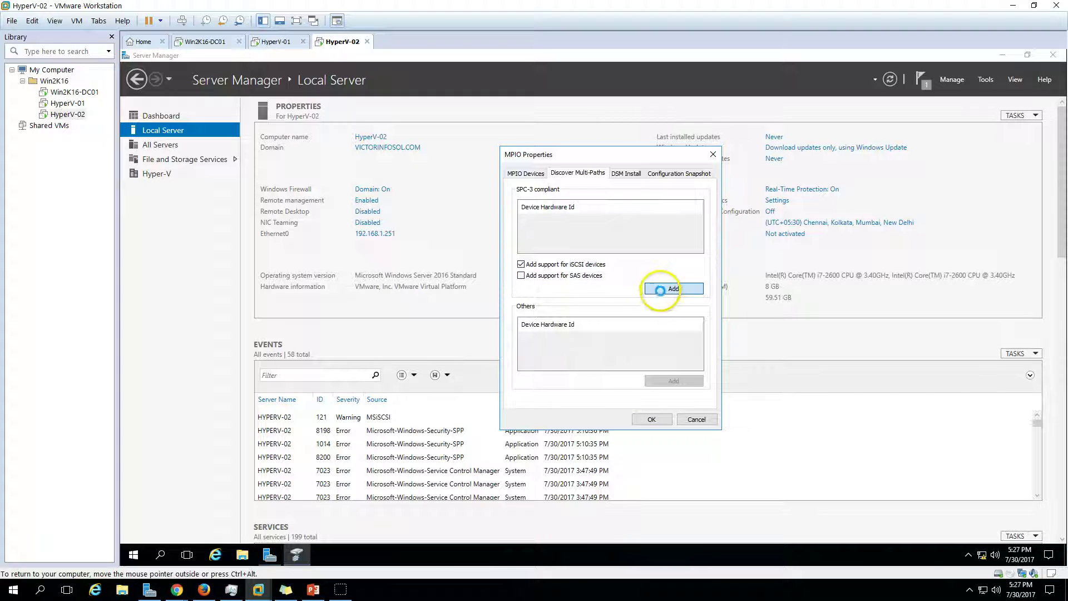
left_click(640, 235)
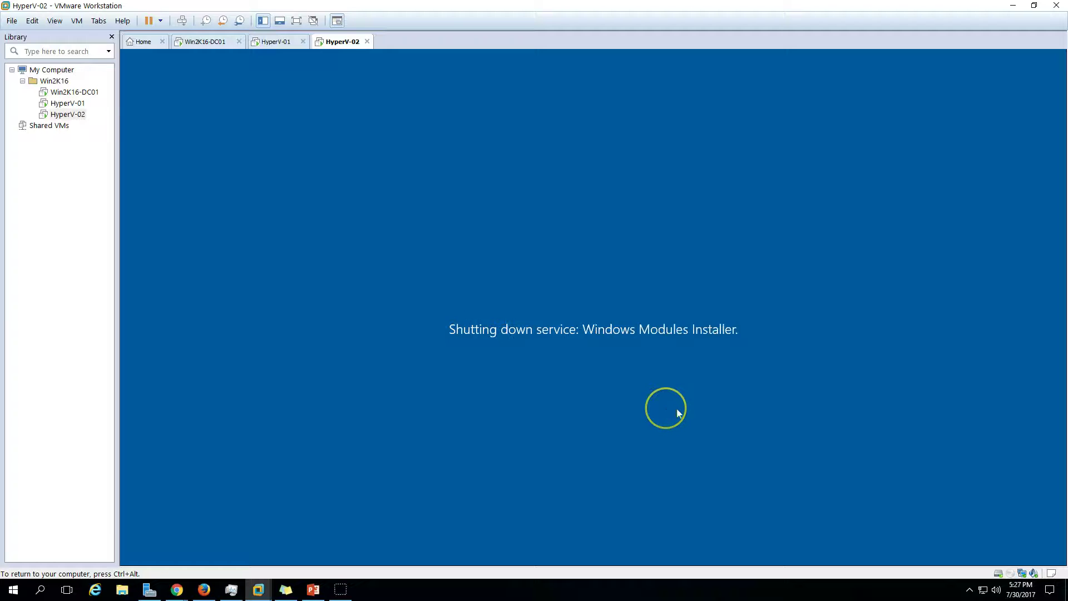
- Check the restart progress of HyperV-01 and HyperV-02
left_click(281, 43)
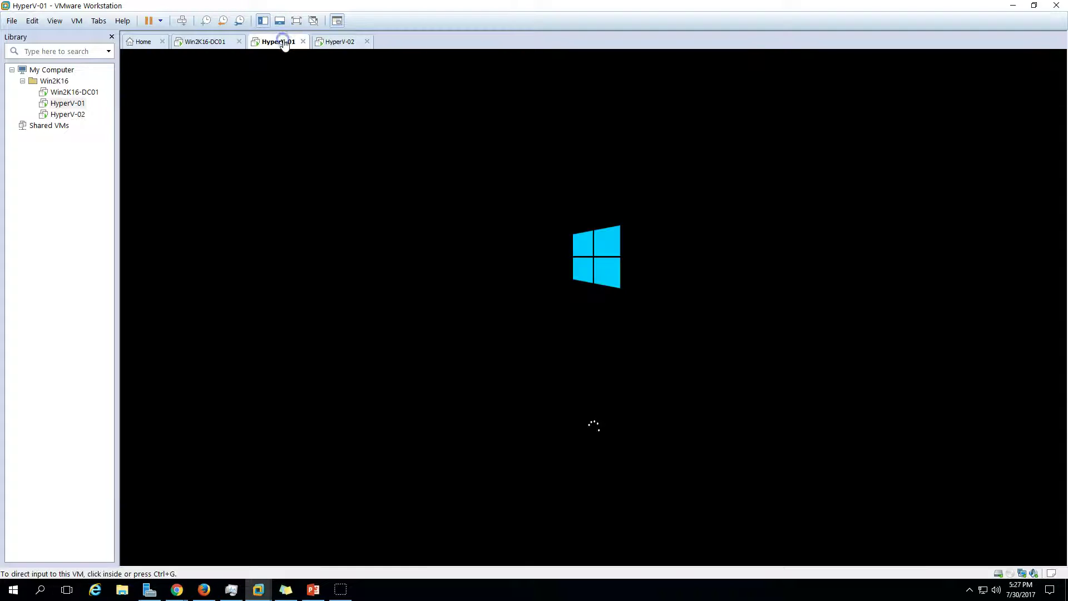
left_click(325, 42)
left_click(276, 43)
left_click(210, 42)
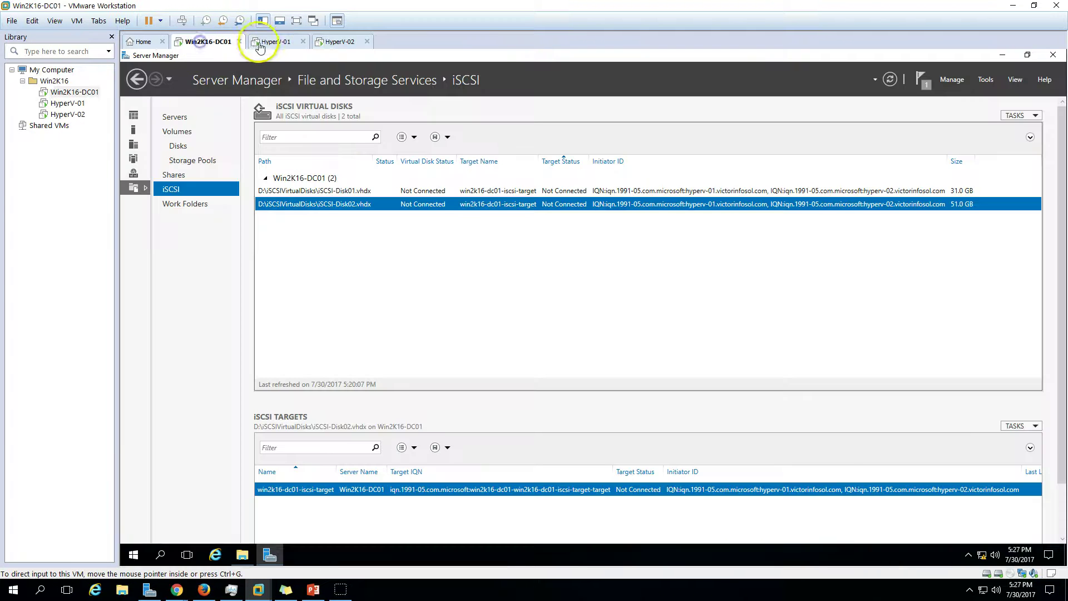
left_click(272, 44)
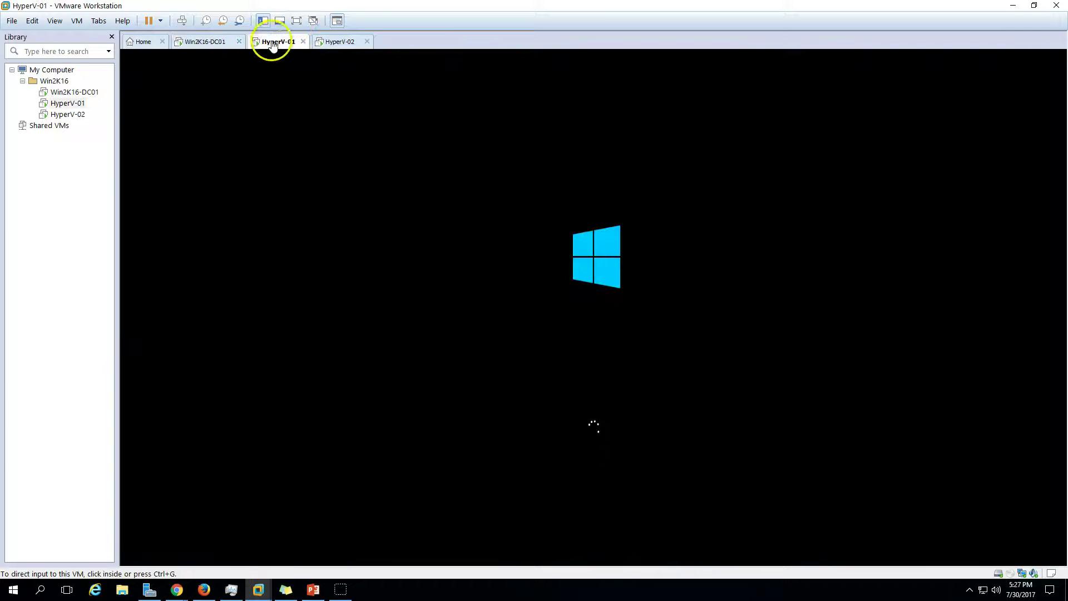
- Switch to Win2K16-DC01, refresh the iSCSI virtual disks, and select iSCSI-Disk01.vhdx
left_click(210, 42)
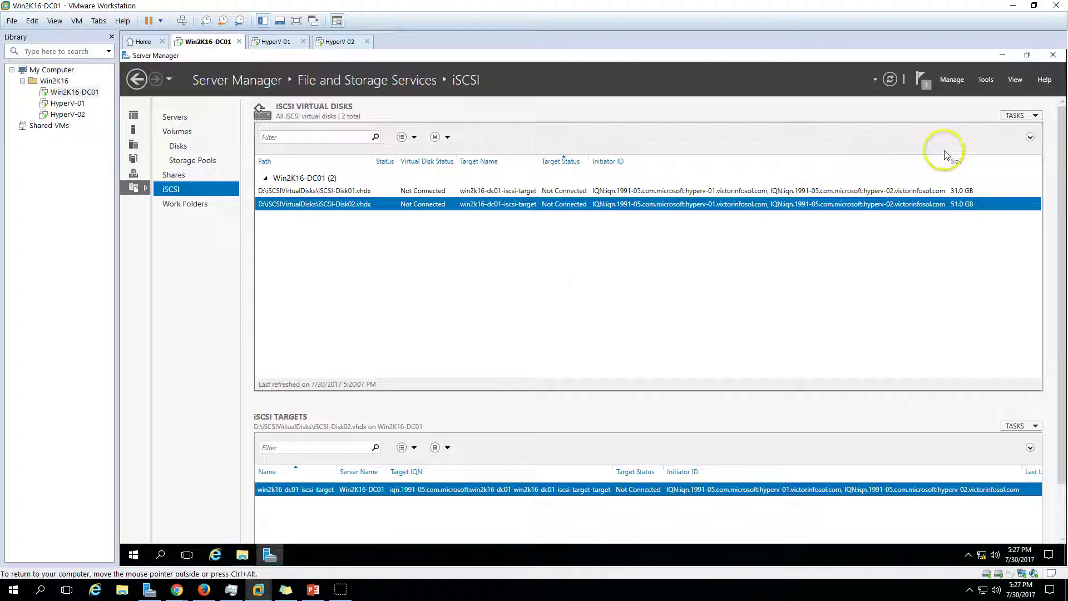
left_click(1027, 118)
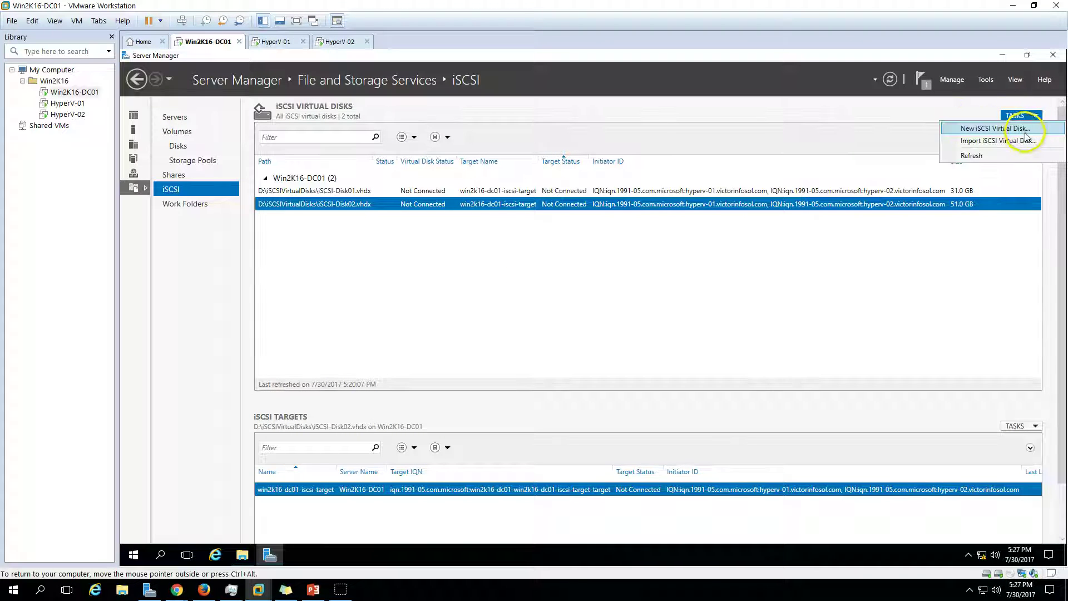
left_click(993, 158)
left_click(605, 191)
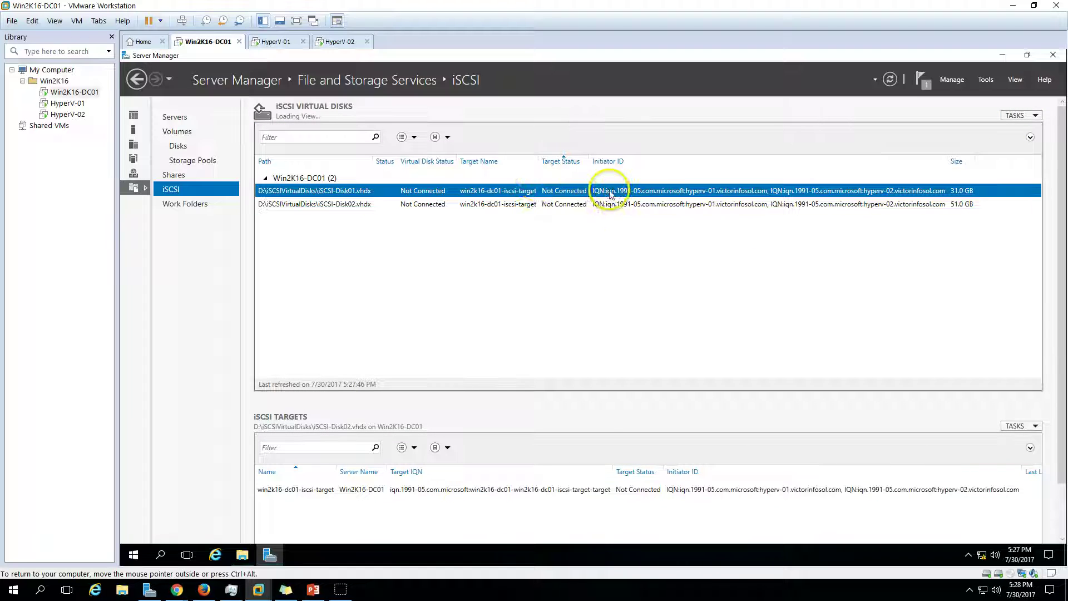
- Unlock HyperV-01 and sign in to the HyperVAdmin account with its password
left_click(281, 43)
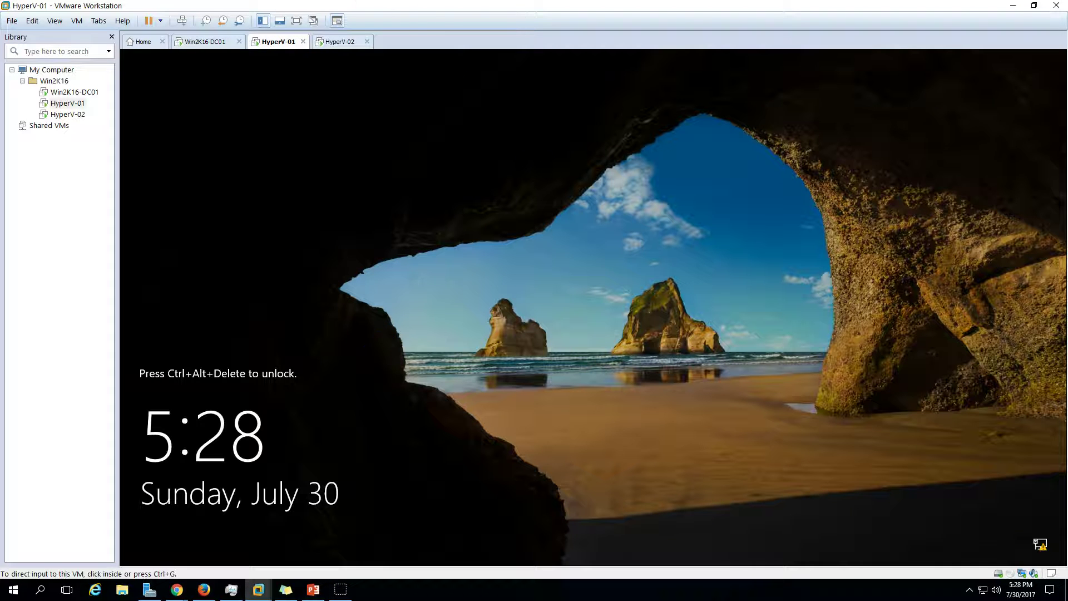
left_click(182, 21)
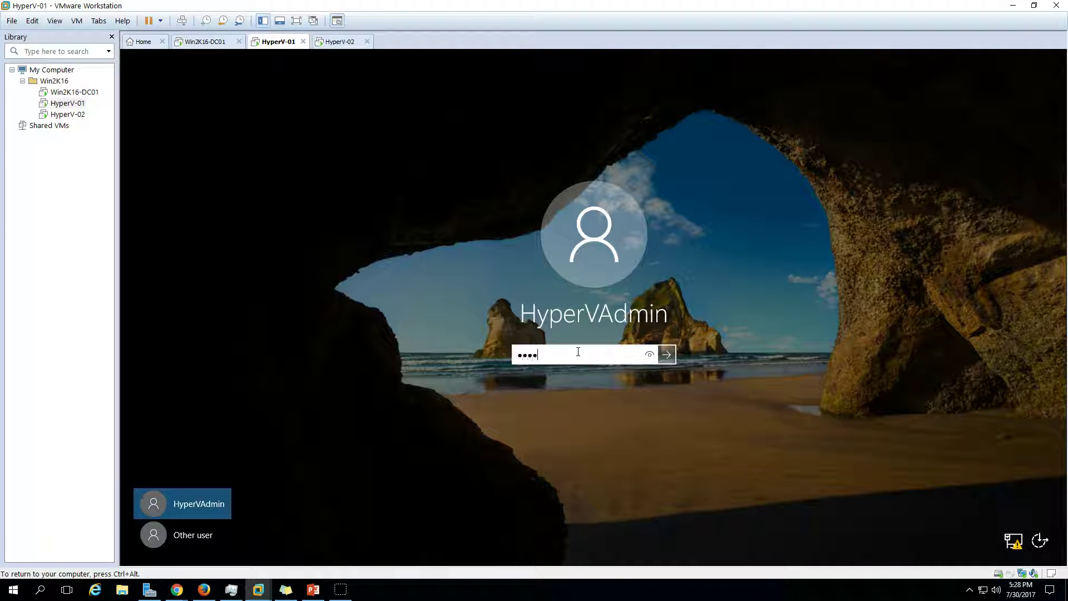
key("Return")
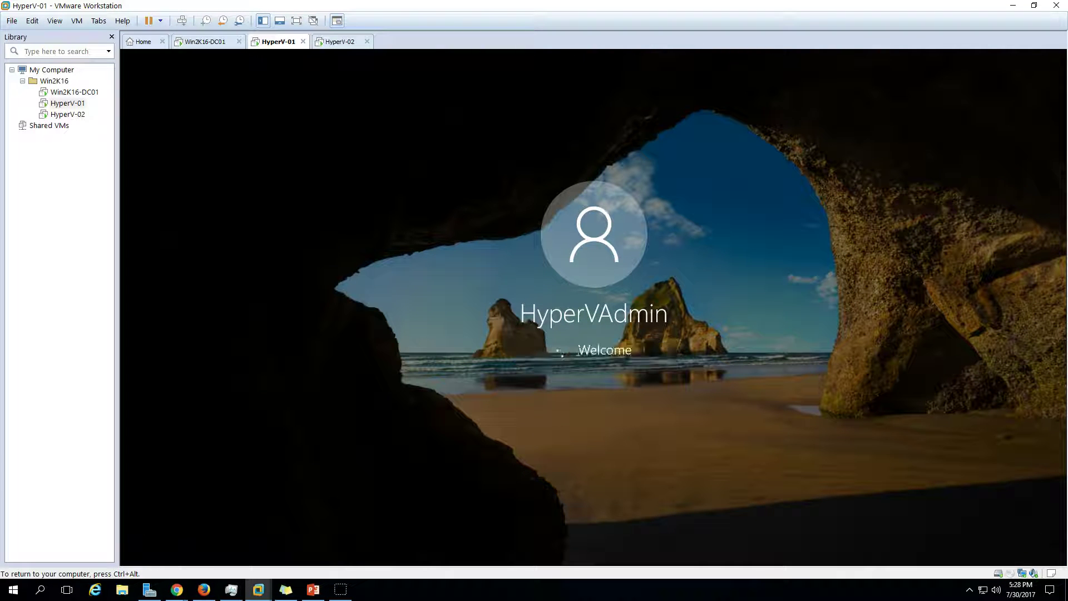
key("ctrl+alt")
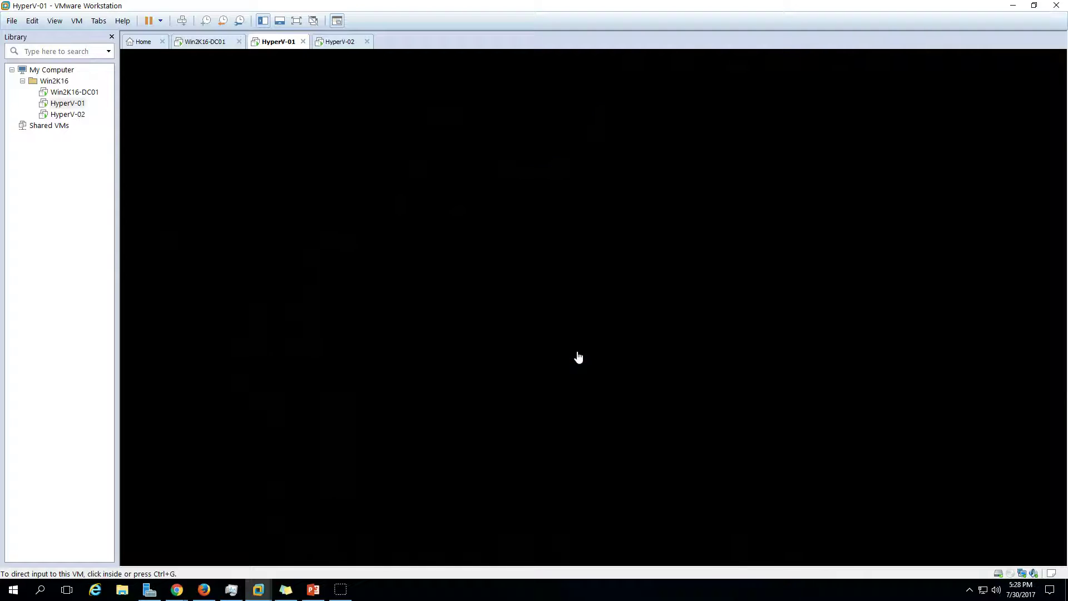
- Switch to HyperV-02, unlock it, and sign in to the HyperVAdmin account with its password
left_click(330, 44)
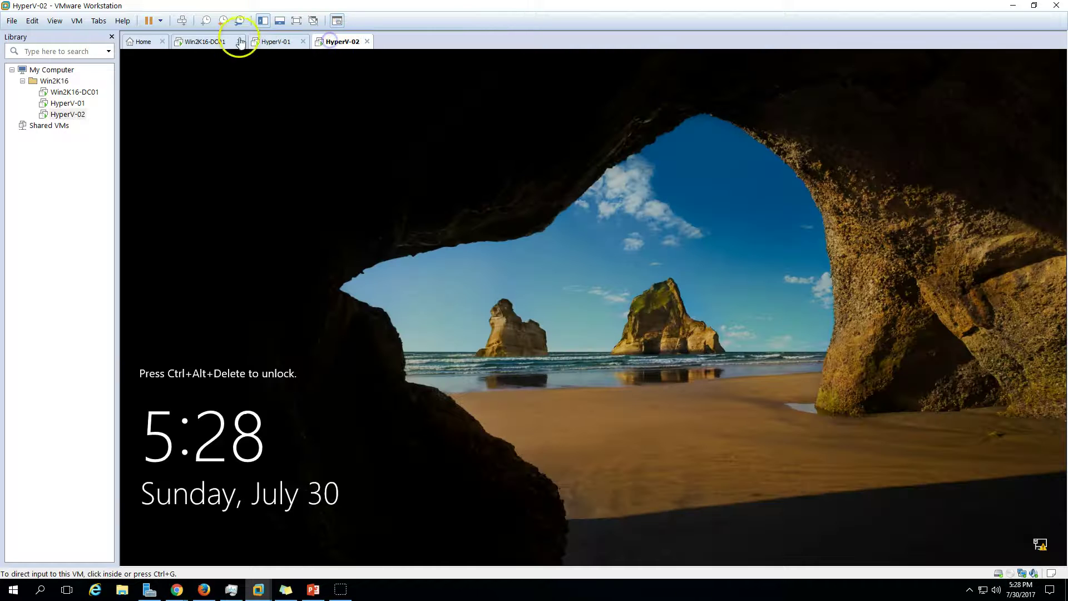
left_click(182, 22)
left_click(567, 310)
left_click(591, 356)
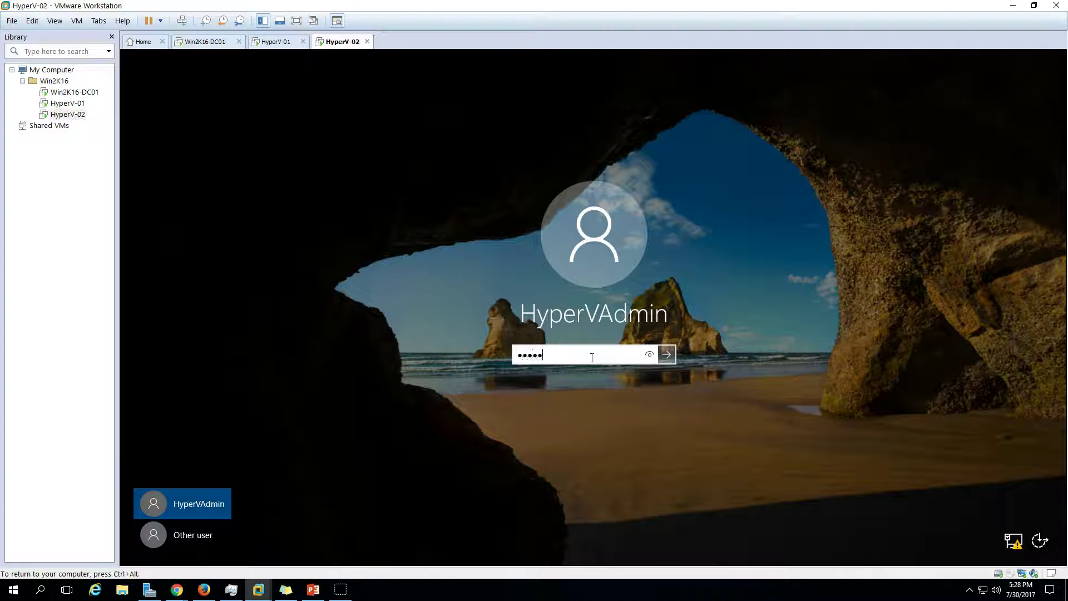
key("Return")
key("ctrl+alt")
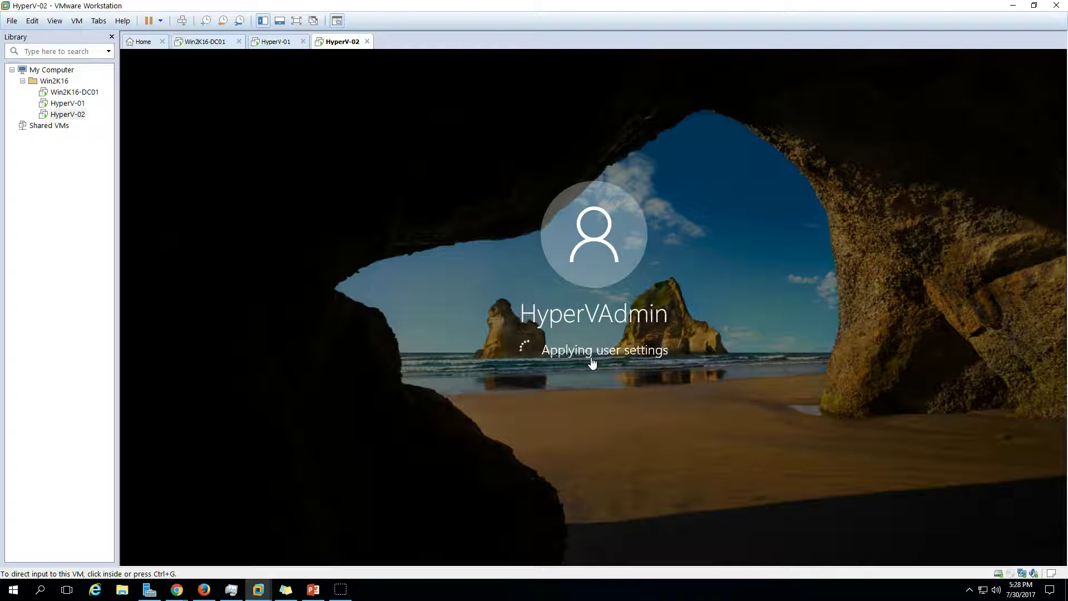
- Return to HyperV-01 and check its Server Manager dashboard and hidden notification icons
left_click(272, 41)
left_click(172, 365)
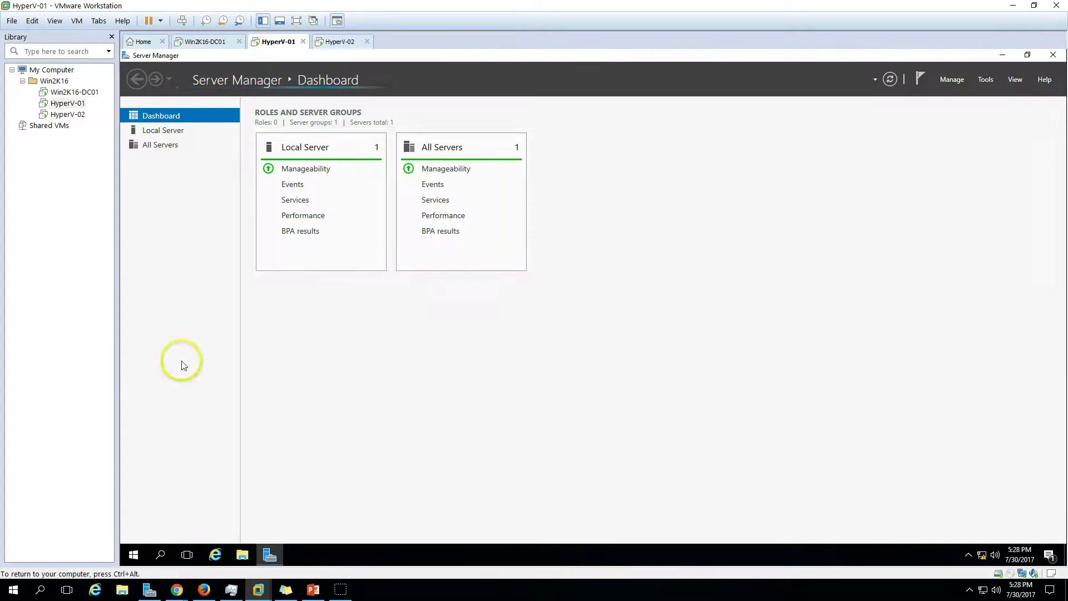
left_click(969, 554)
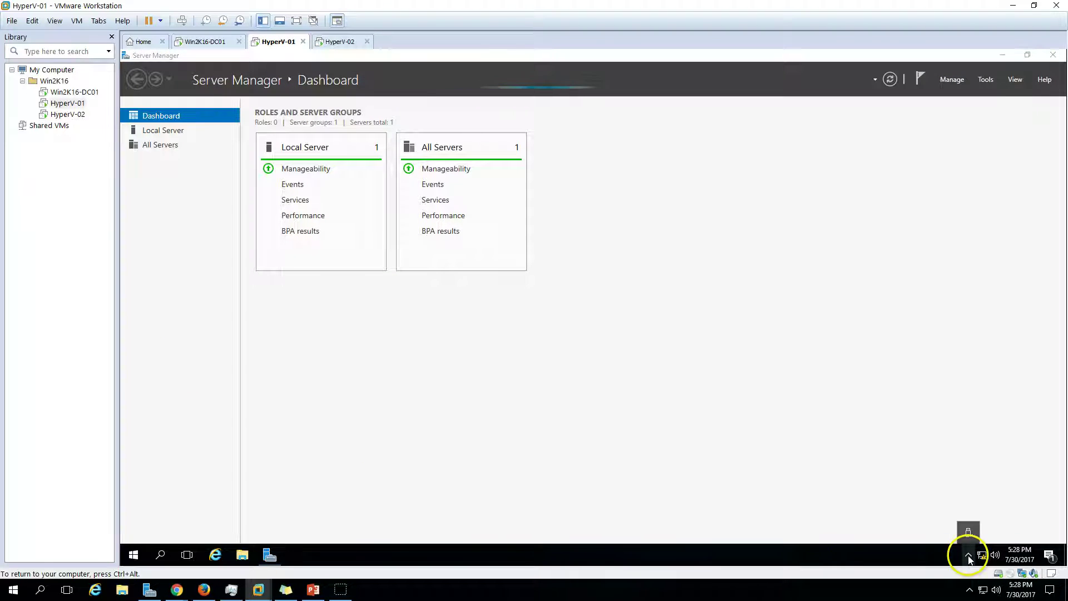
left_click(174, 311)
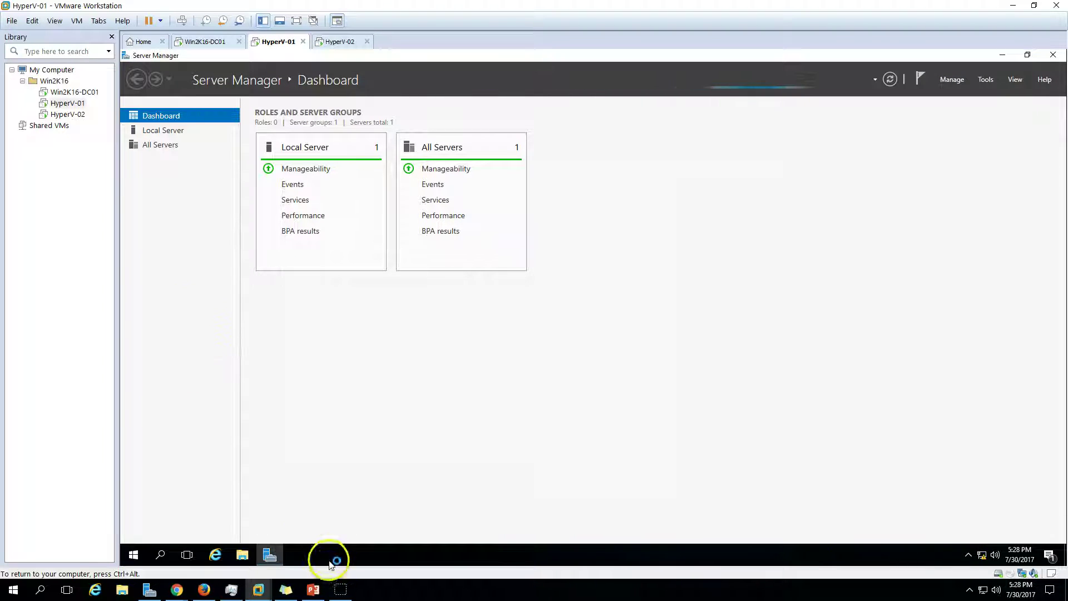
key("ctrl+alt")
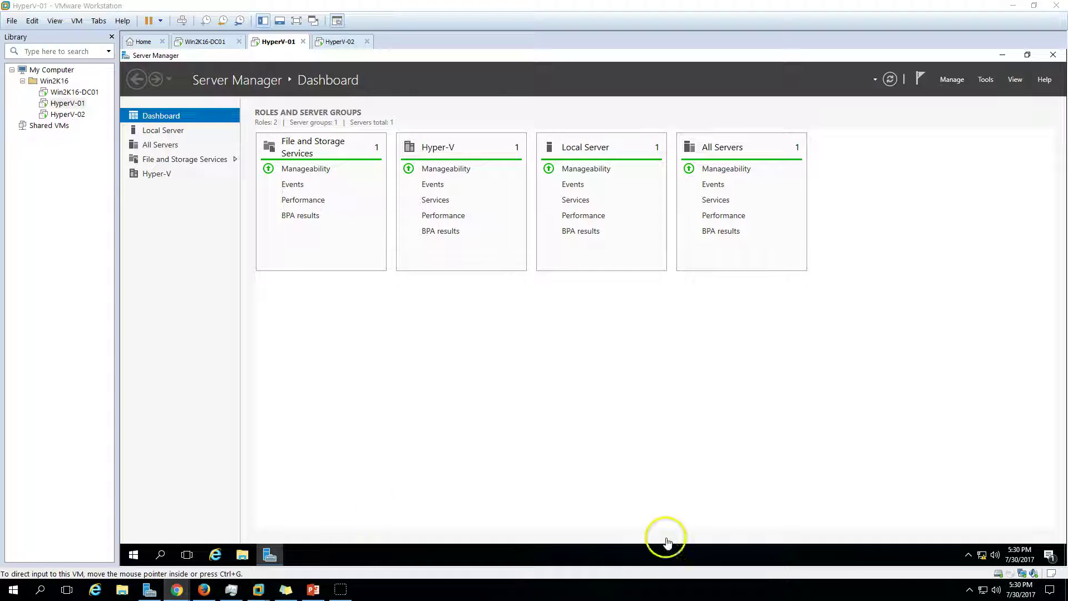
- Open the iSCSI Initiator properties and Disk Management on HyperV-01
left_click(985, 79)
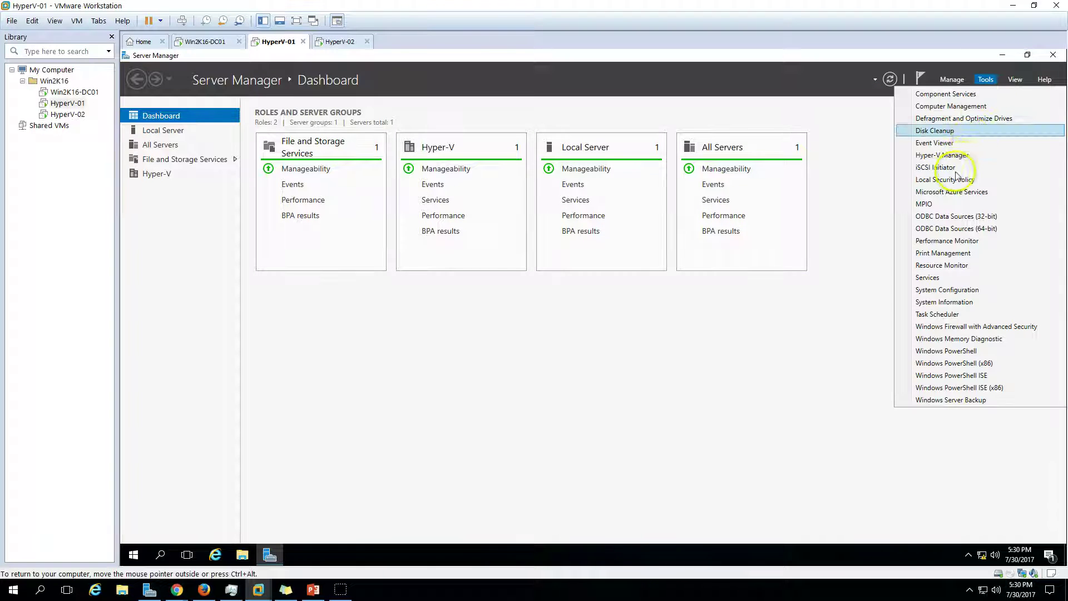
left_click(945, 167)
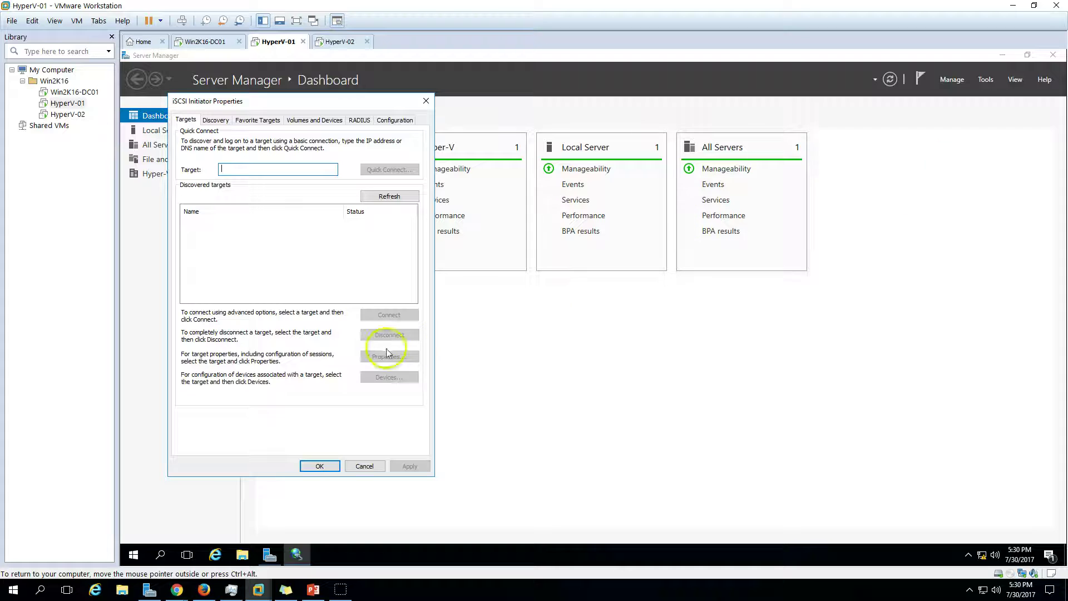
left_click_drag(347, 102, 654, 95)
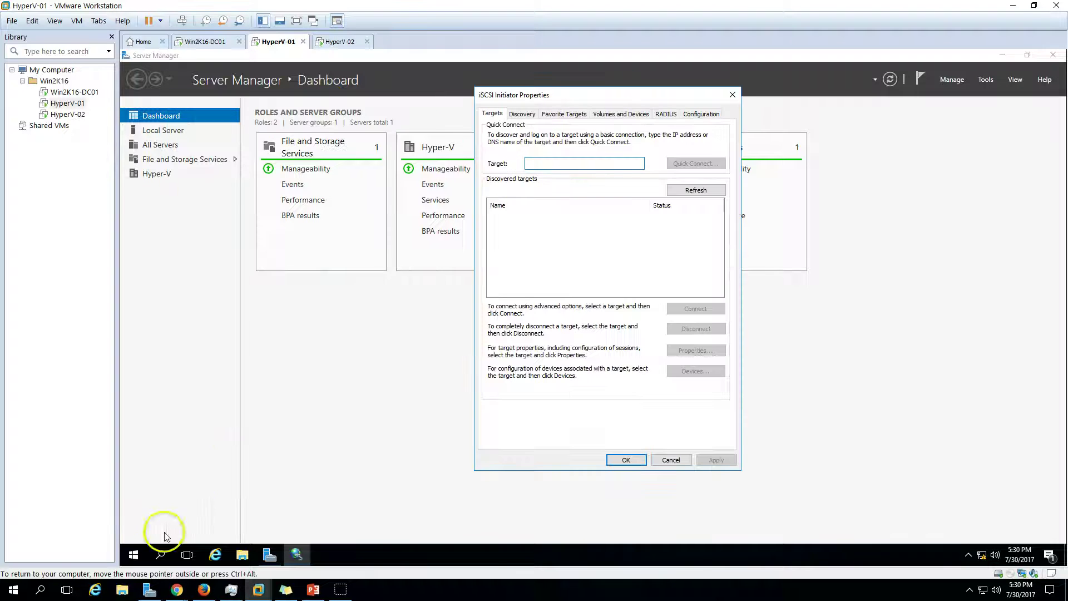
right_click(133, 555)
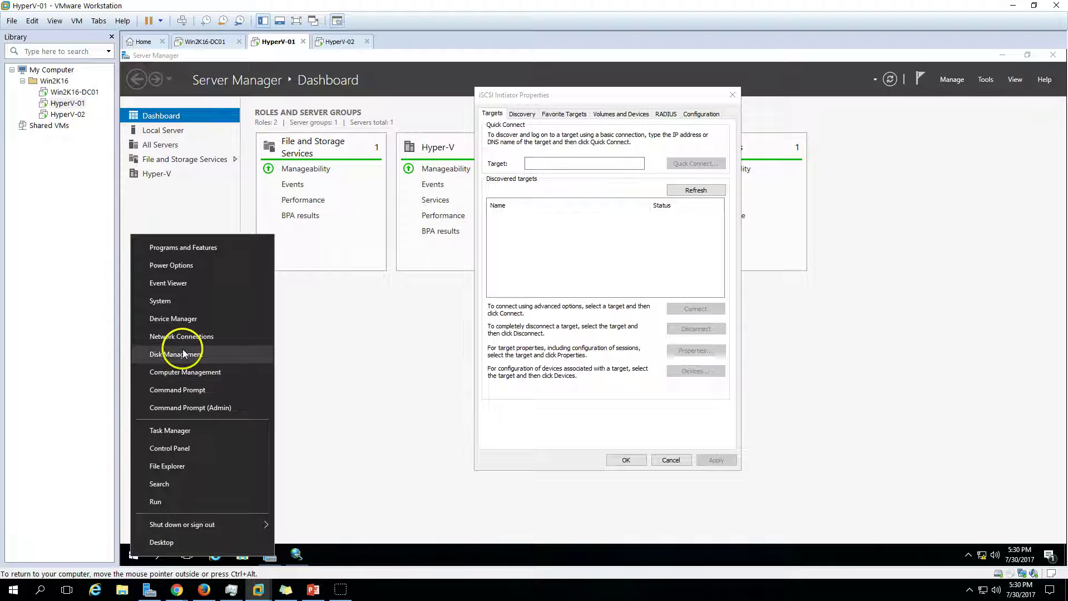
left_click(190, 369)
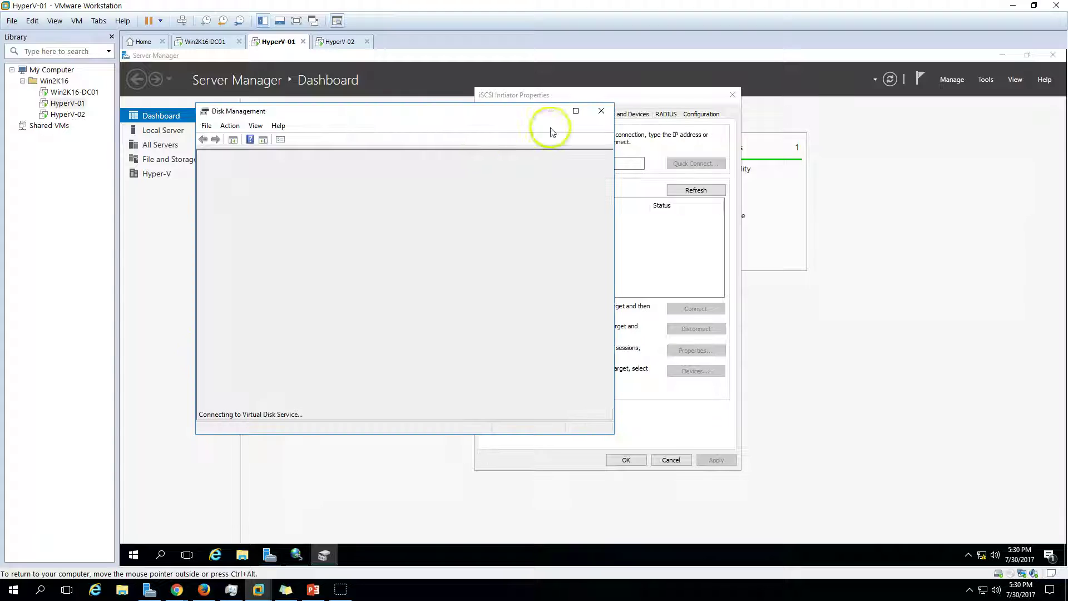
left_click(243, 555)
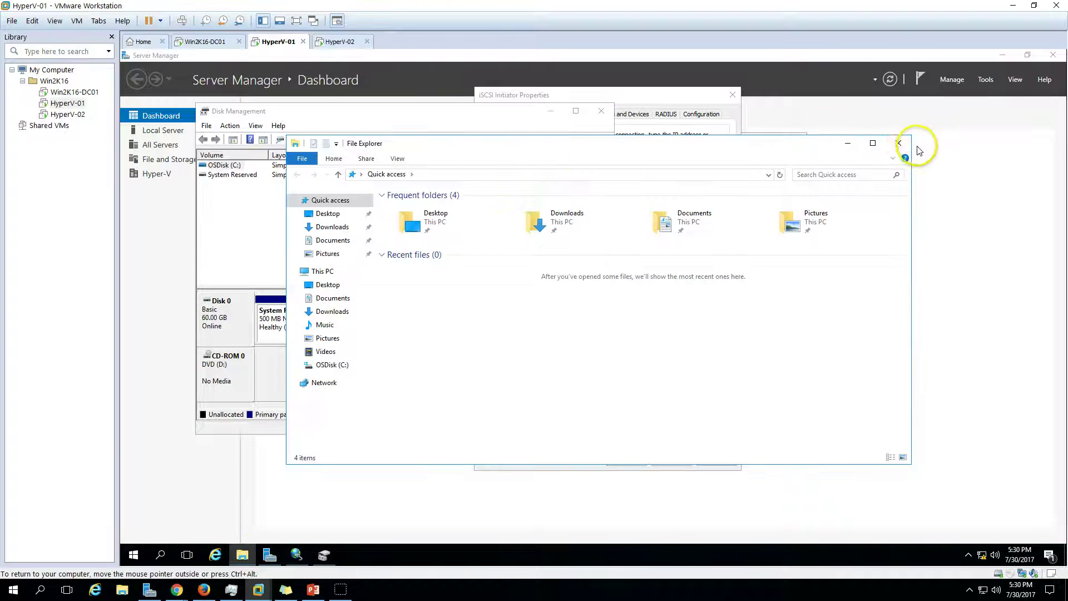
left_click(884, 144)
right_click(243, 365)
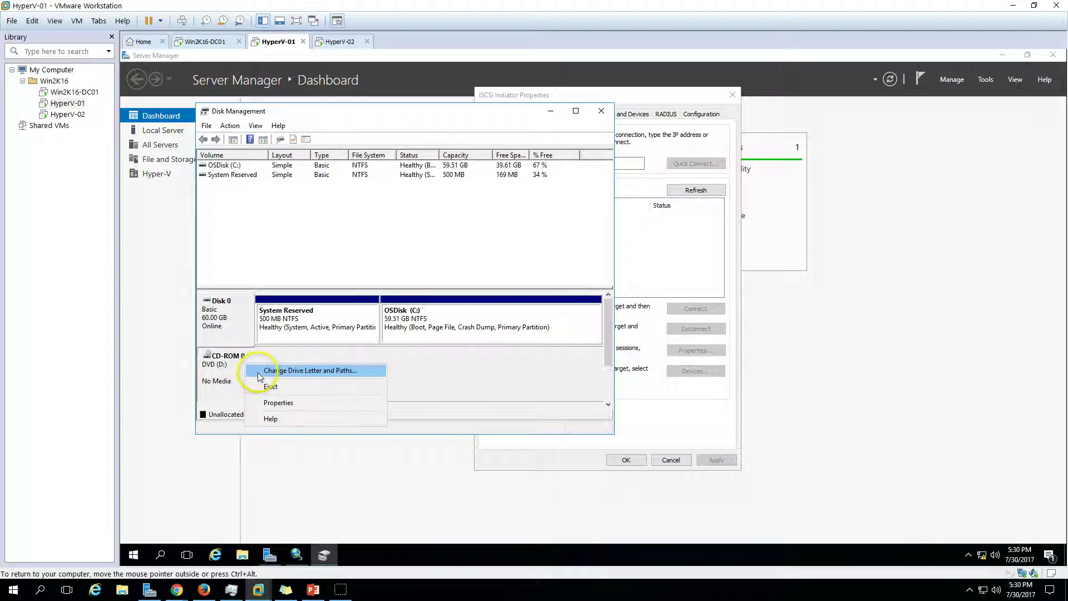
left_click(334, 370)
left_click(364, 306)
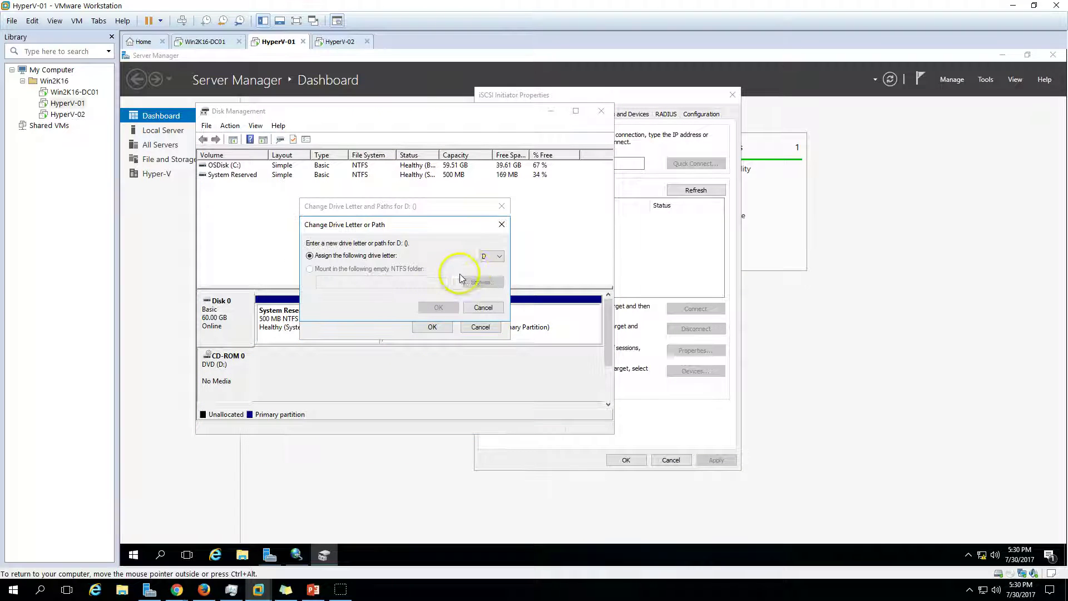
left_click(497, 257)
left_click(485, 433)
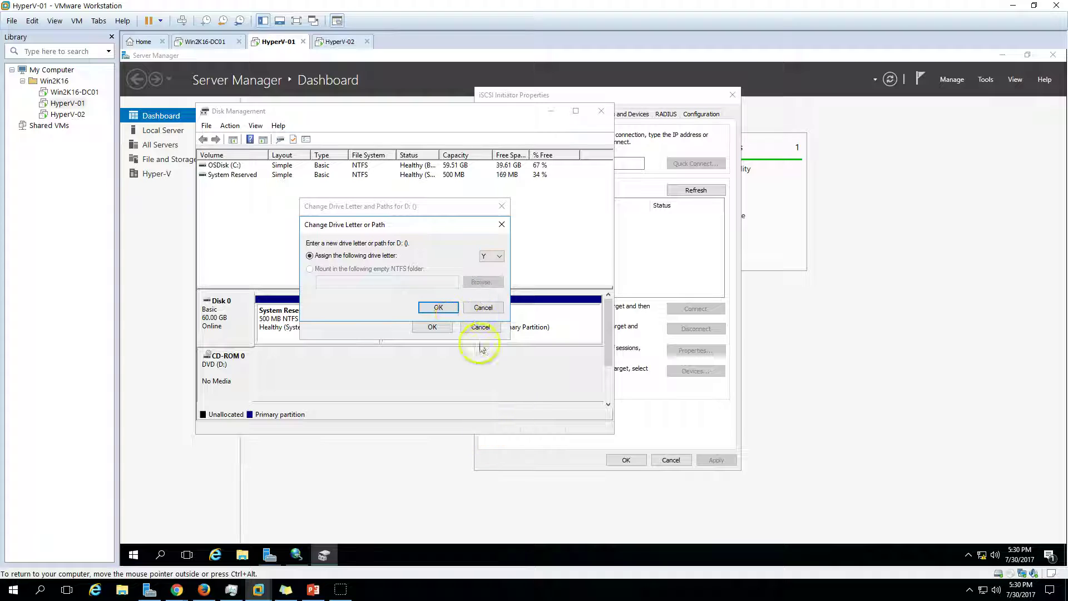
left_click(443, 311)
left_click(684, 341)
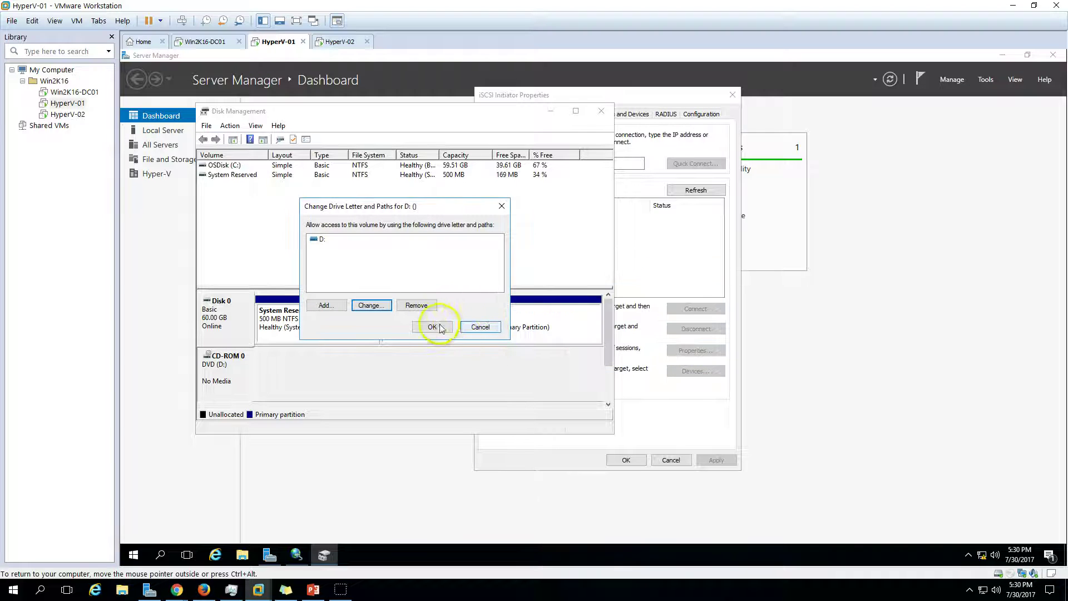
- Change the CD-ROM drive's letter to Z and accept the drive letter warning
left_click(381, 310)
left_click(497, 256)
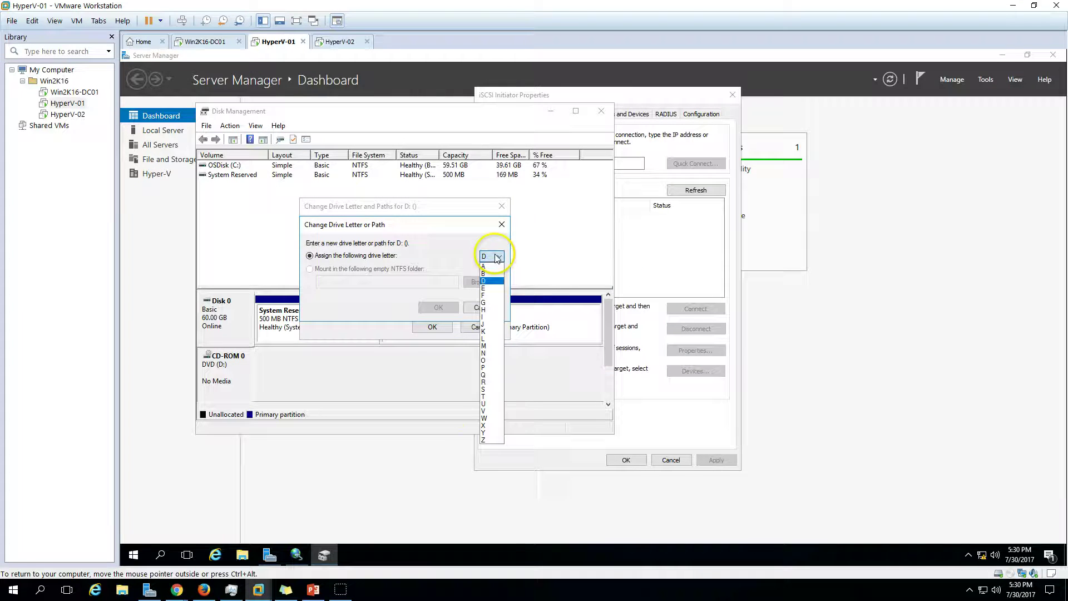
left_click(485, 440)
left_click(438, 307)
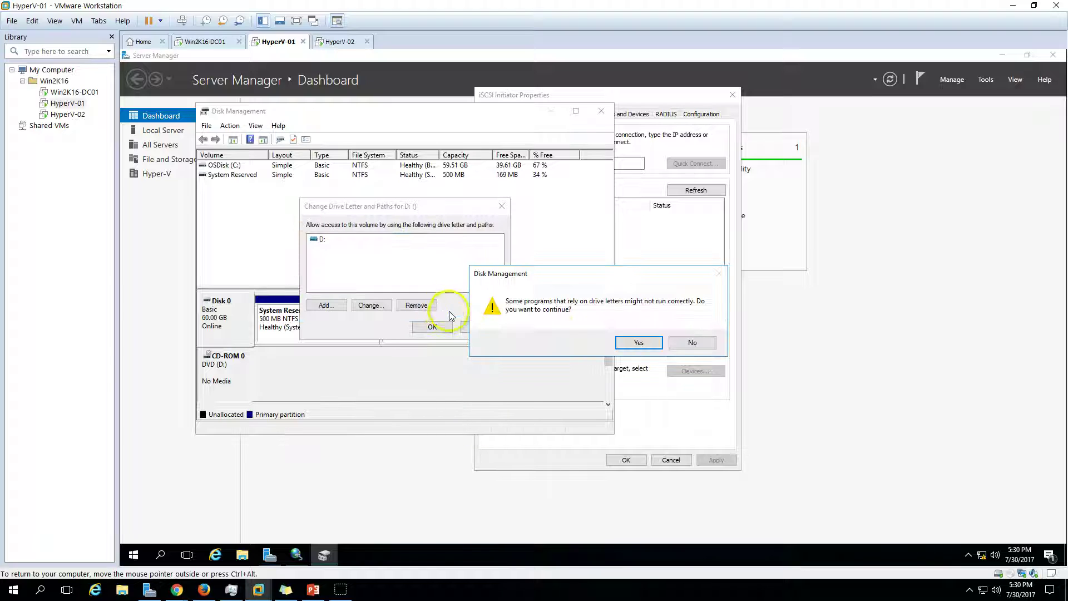
left_click(635, 342)
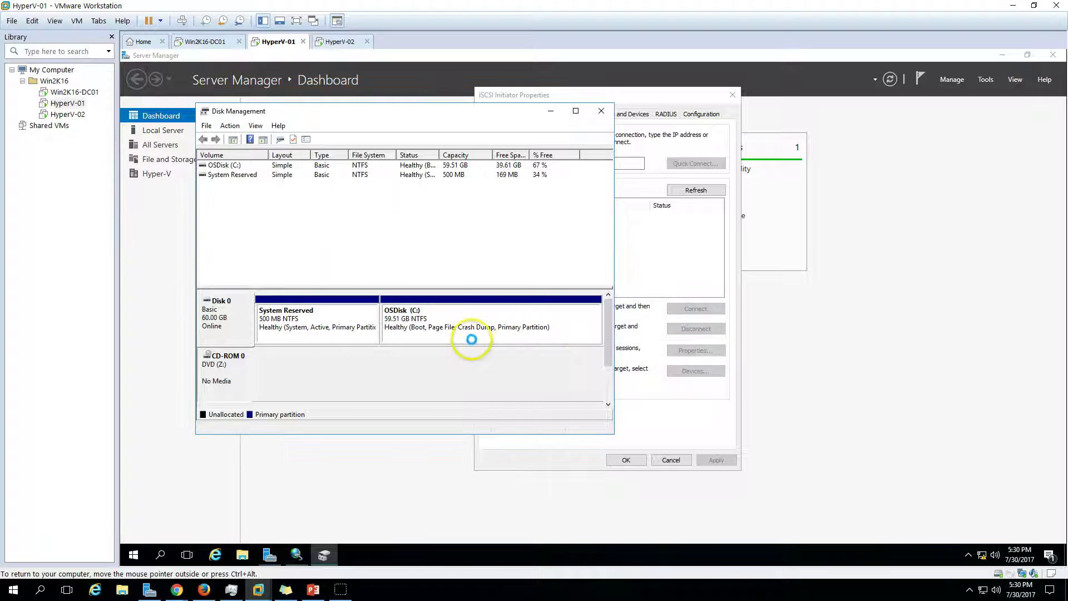
- Maximize Disk Management and quick-connect the iSCSI Initiator to the target at 192.168.1.254
double_click(484, 111)
left_click(324, 554)
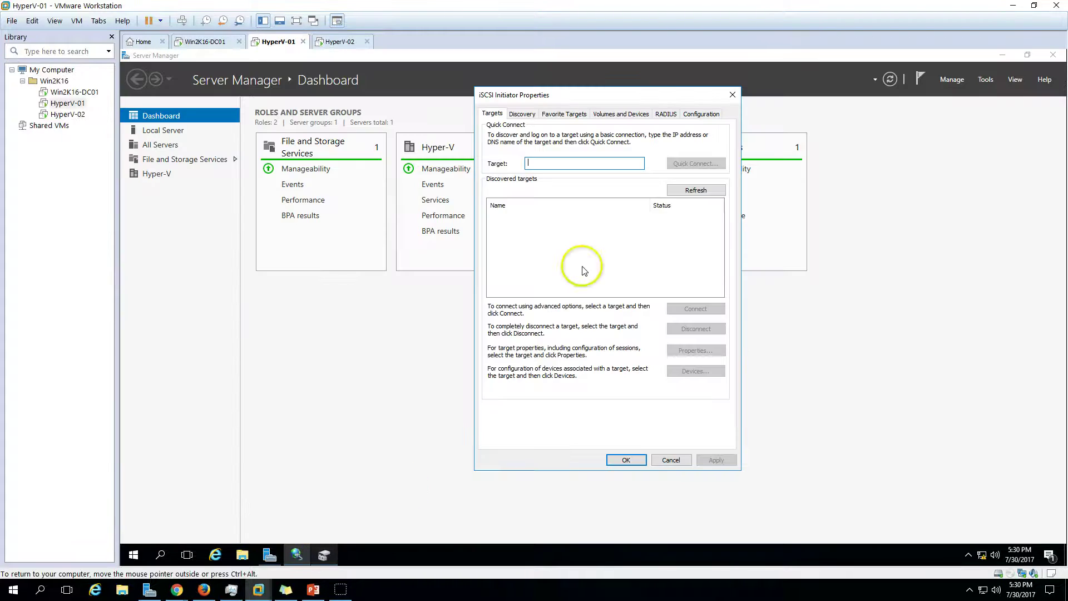
left_click(324, 555)
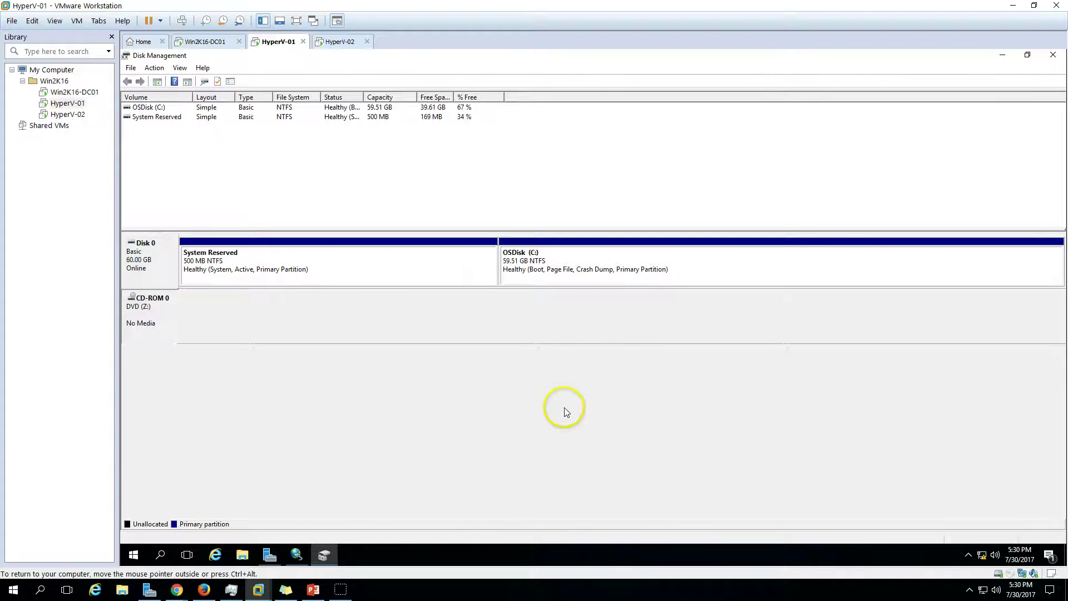
left_click(299, 556)
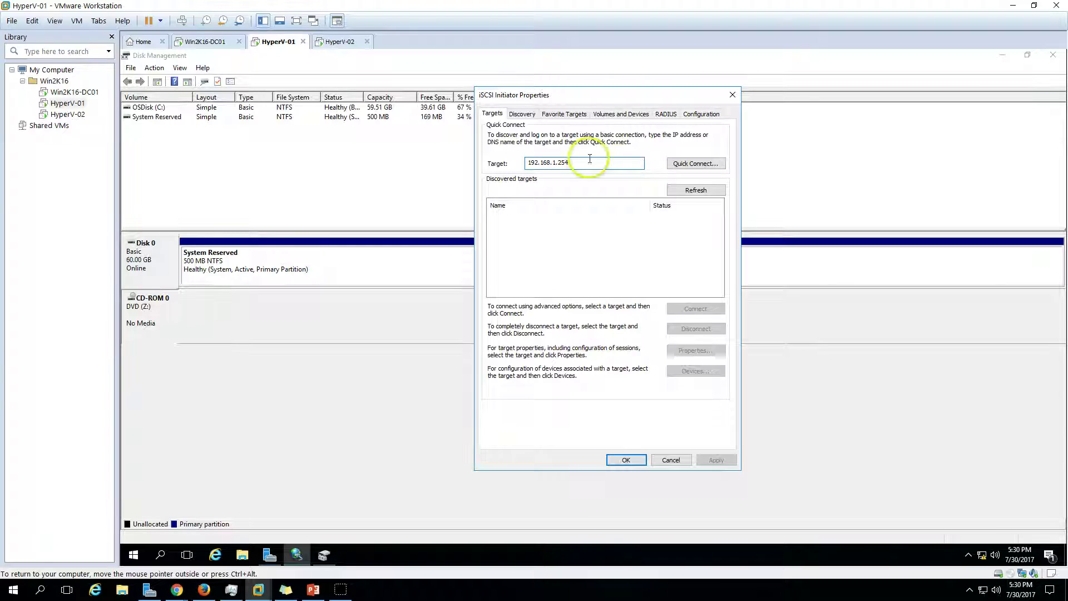
left_click(695, 163)
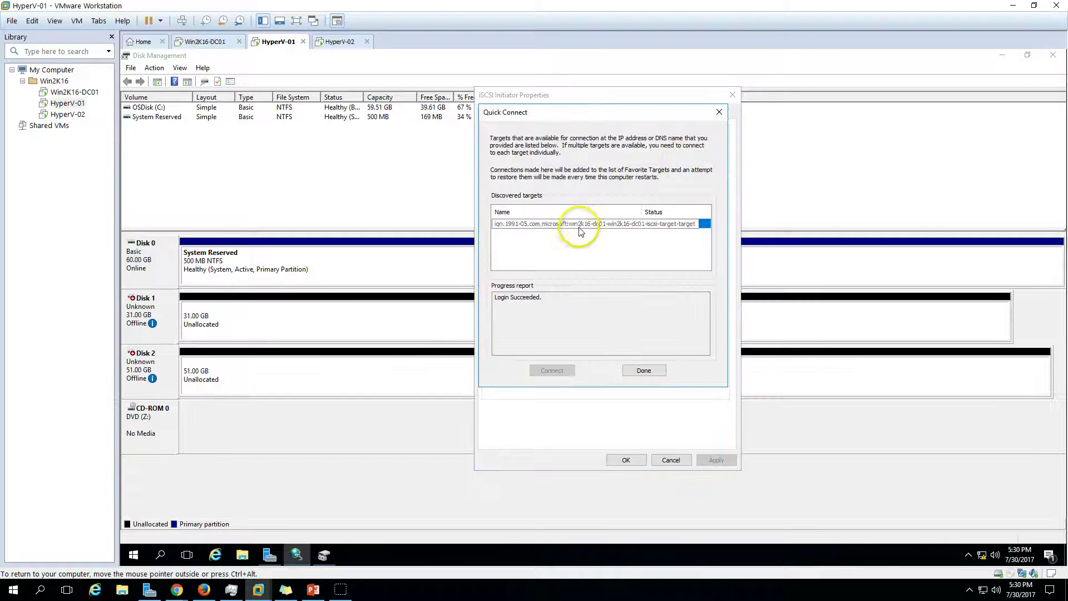
left_click(643, 370)
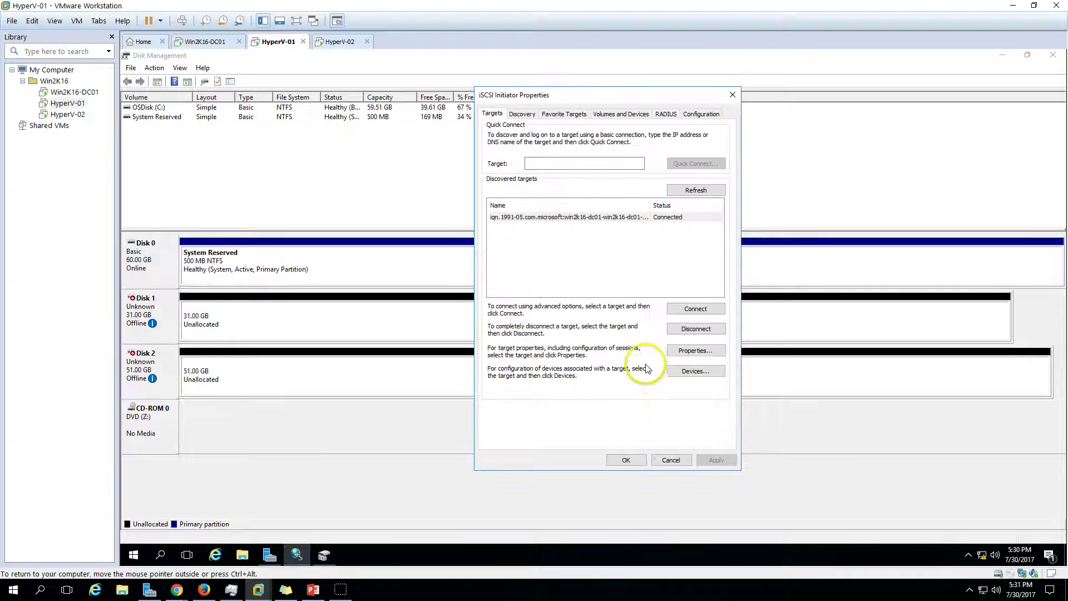
- Disconnect the discovered iSCSI target, reconnect it as a favorite with multi-path enabled, and close the initiator properties
left_click(598, 217)
left_click(696, 328)
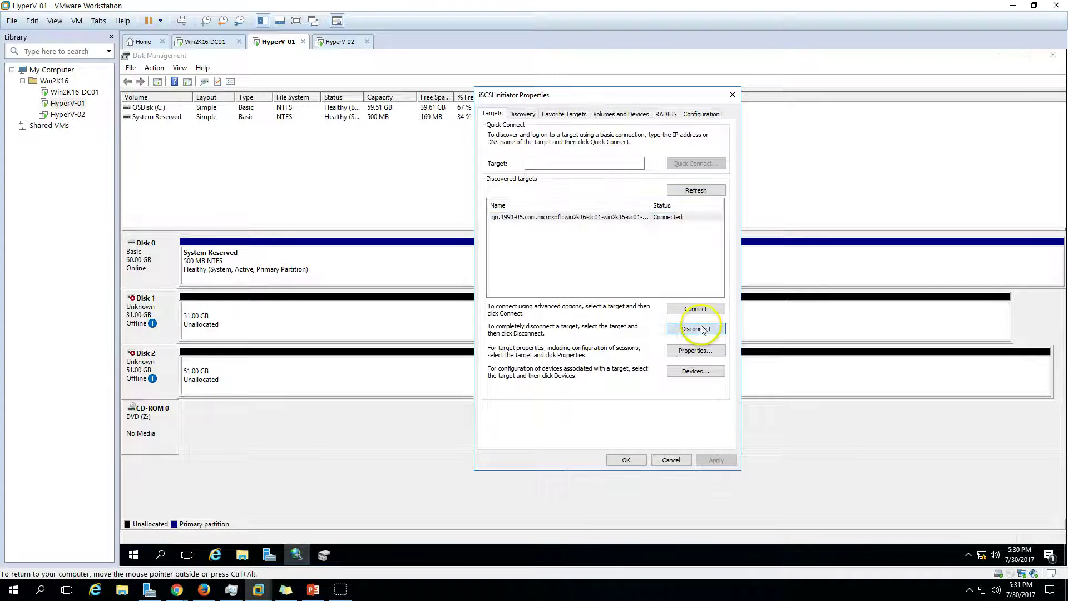
left_click(590, 343)
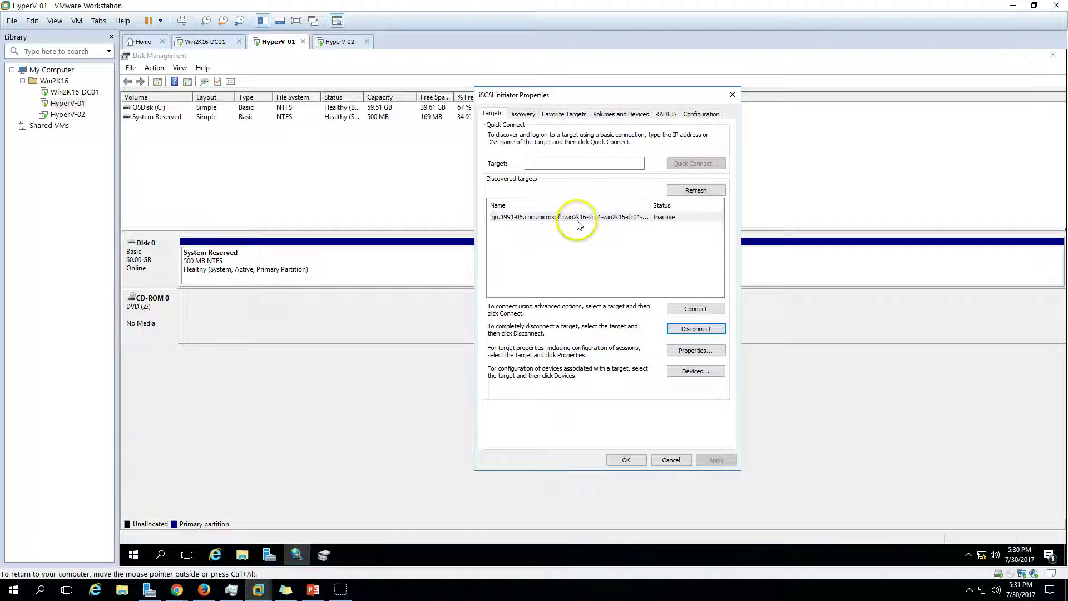
left_click(572, 218)
left_click(696, 309)
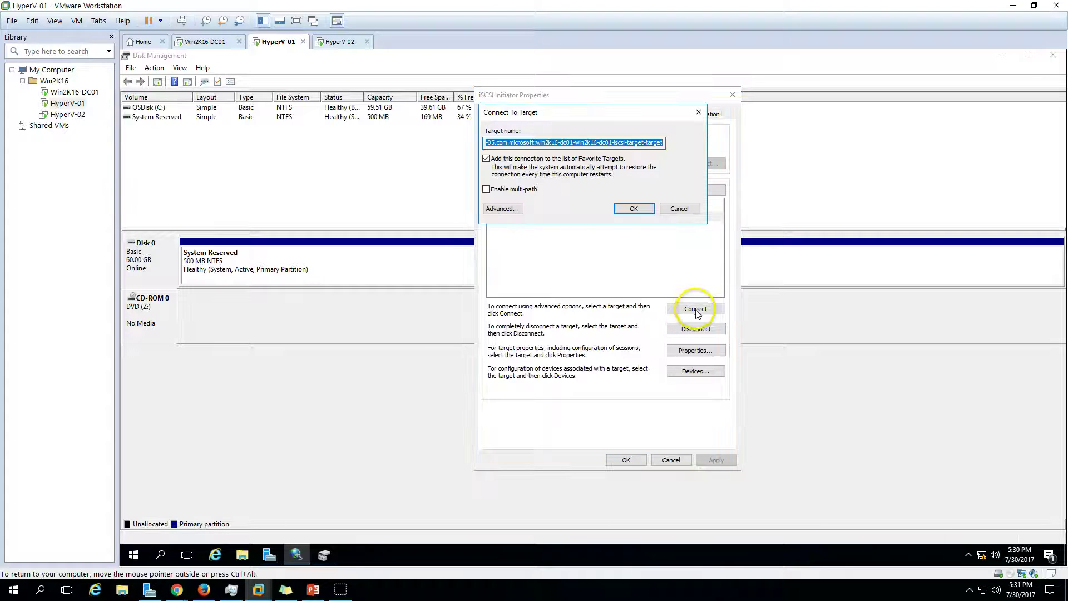
left_click(512, 192)
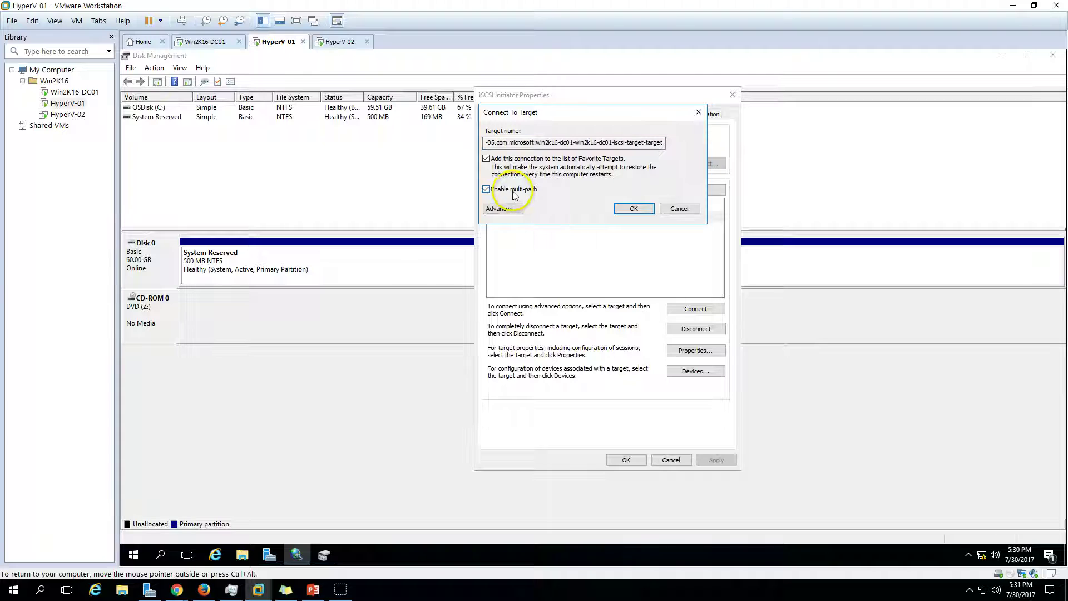
left_click(635, 210)
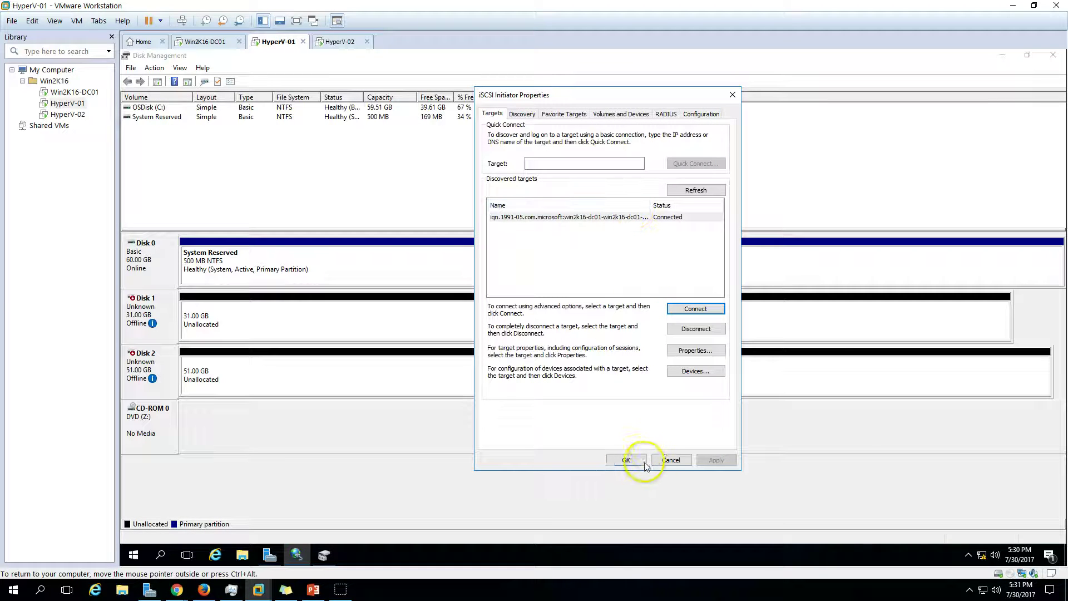
left_click(625, 460)
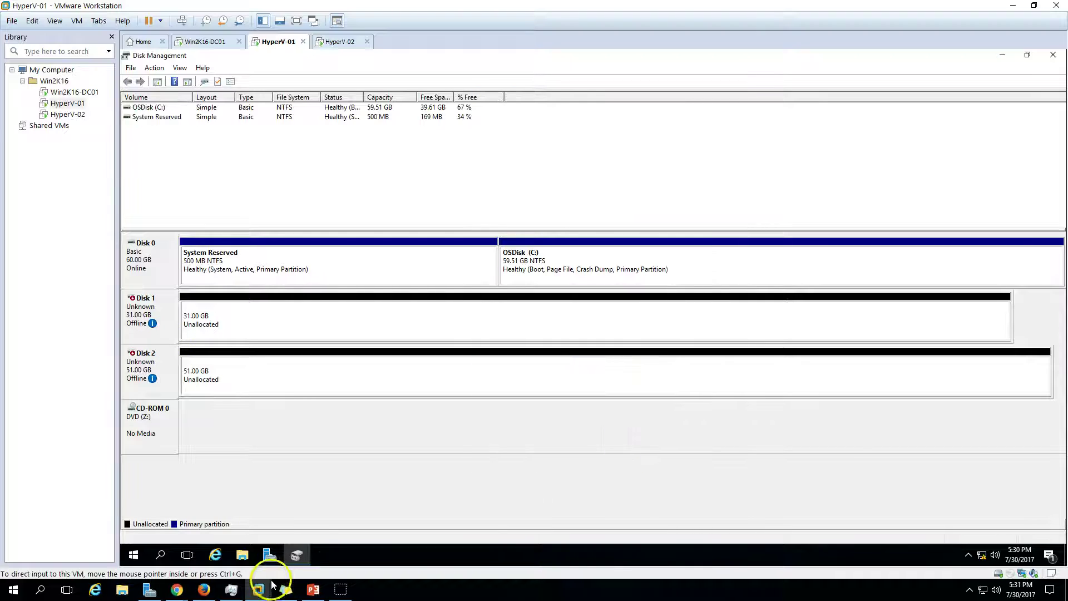
- Bring Disk 1 and Disk 2 online in Disk Management
left_click(241, 555)
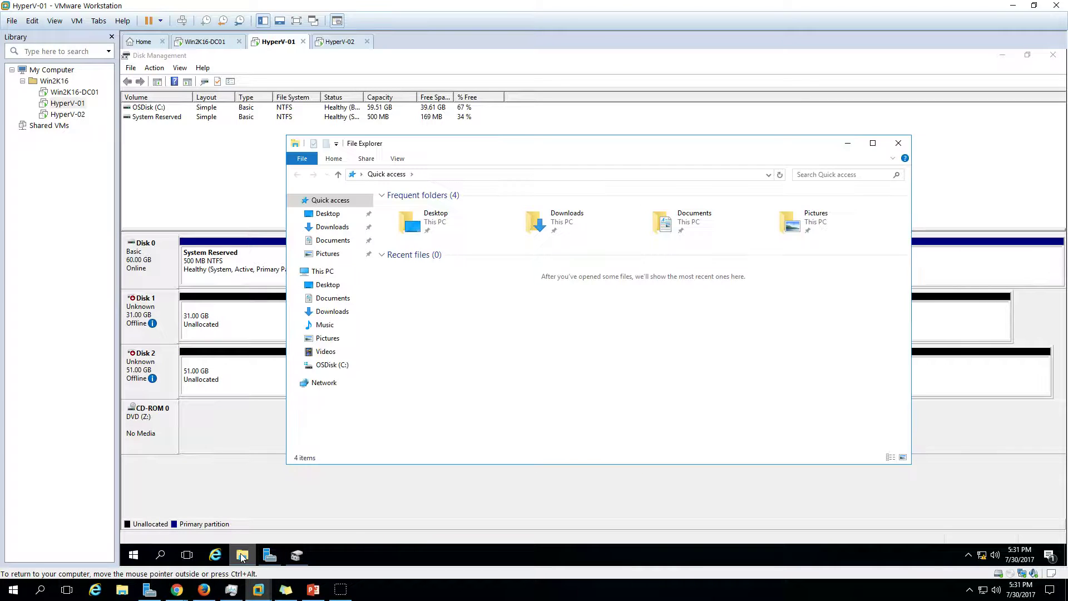
left_click(242, 556)
right_click(172, 321)
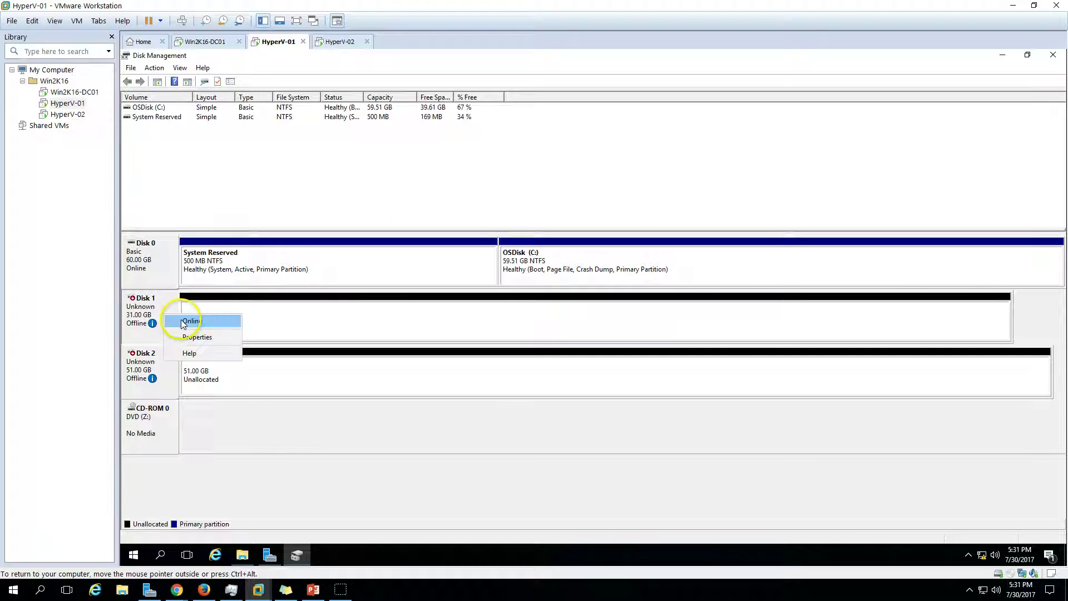
left_click(189, 321)
right_click(169, 365)
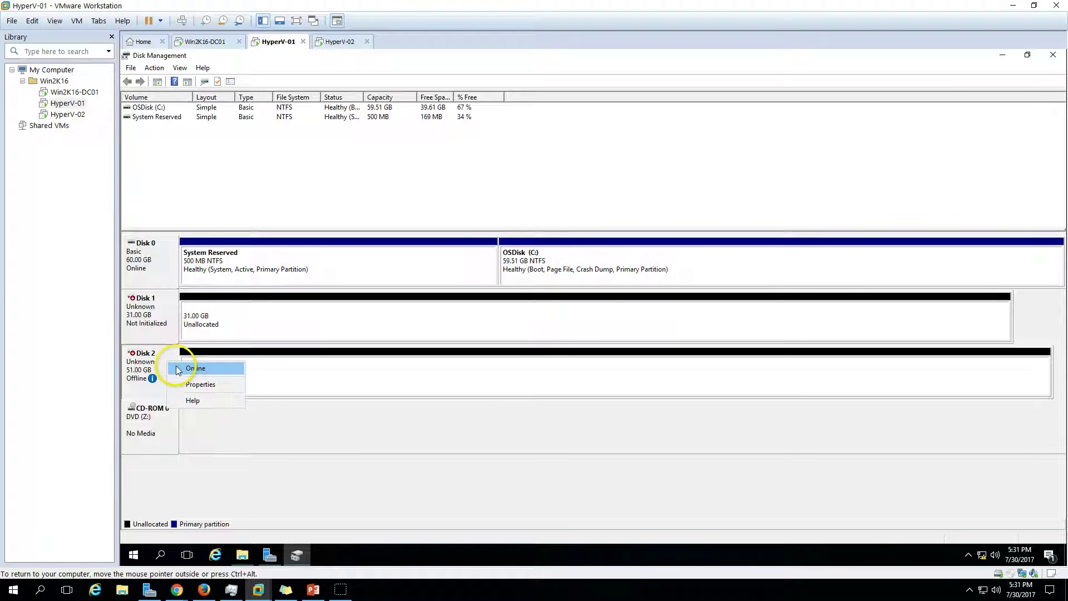
left_click(187, 366)
- Initialize Disk 1 and Disk 2 with the GPT partition style
right_click(167, 314)
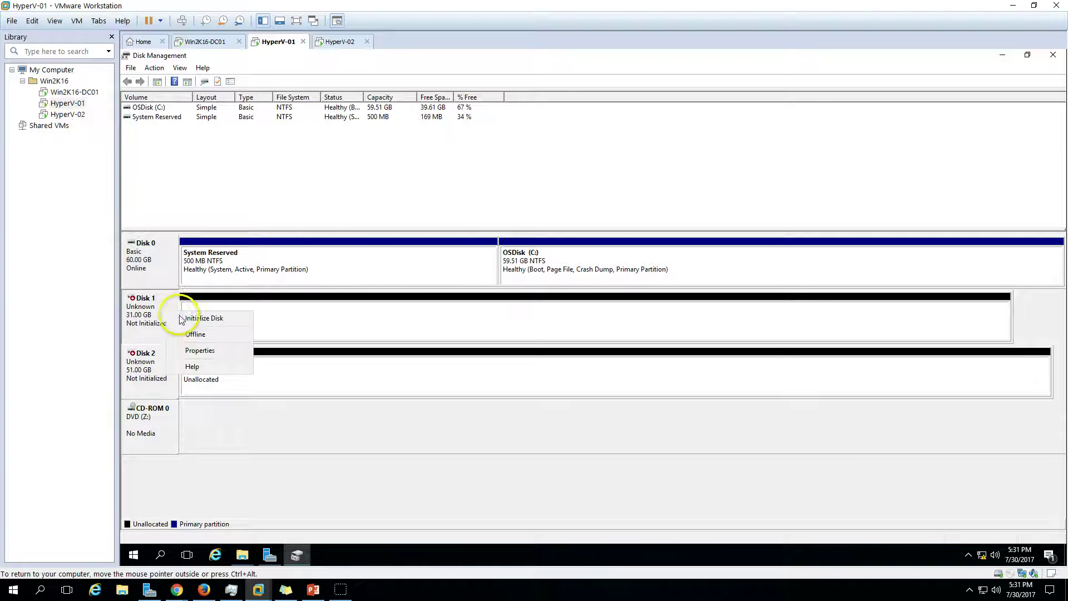
left_click(216, 318)
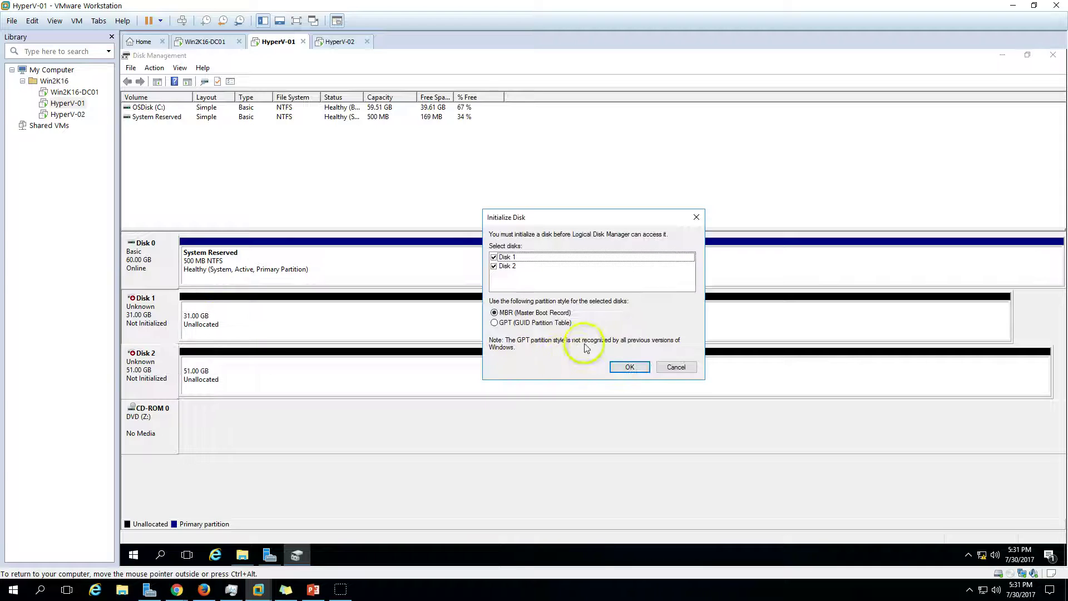
left_click(512, 322)
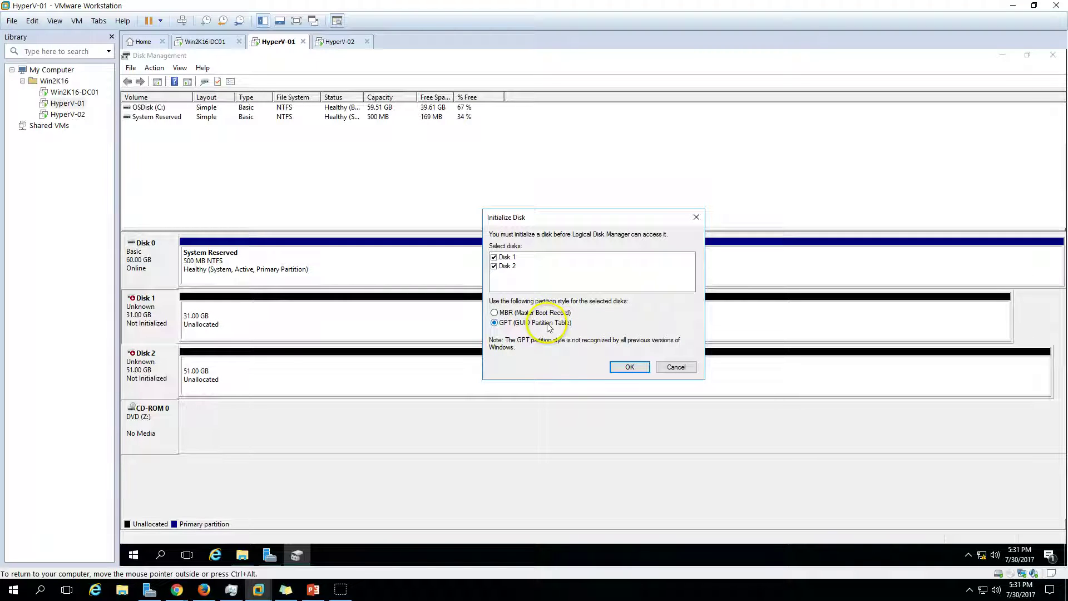
left_click(630, 367)
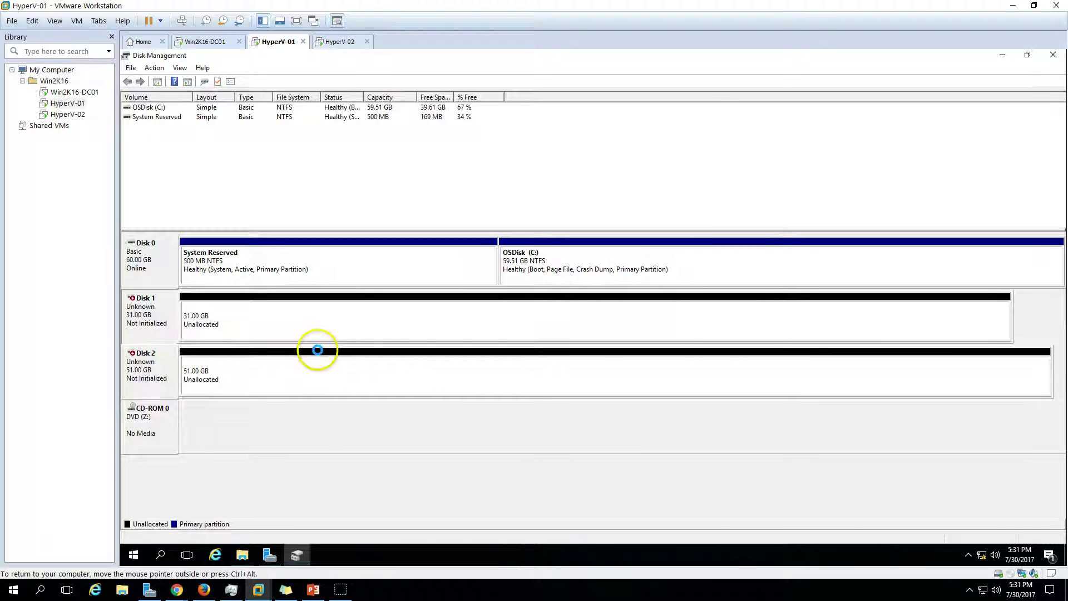
- Create a full-size simple volume on Disk 1 with drive letter D, quick-formatted as NTFS and labelled iSCSI-Disk01
right_click(312, 320)
left_click(334, 324)
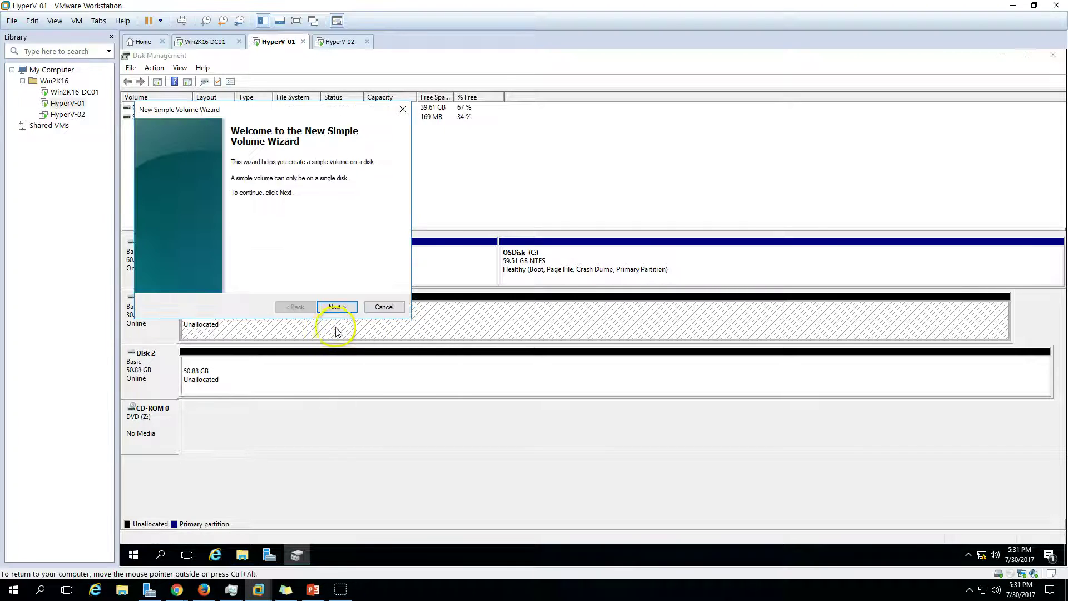
left_click(337, 309)
left_click(337, 309)
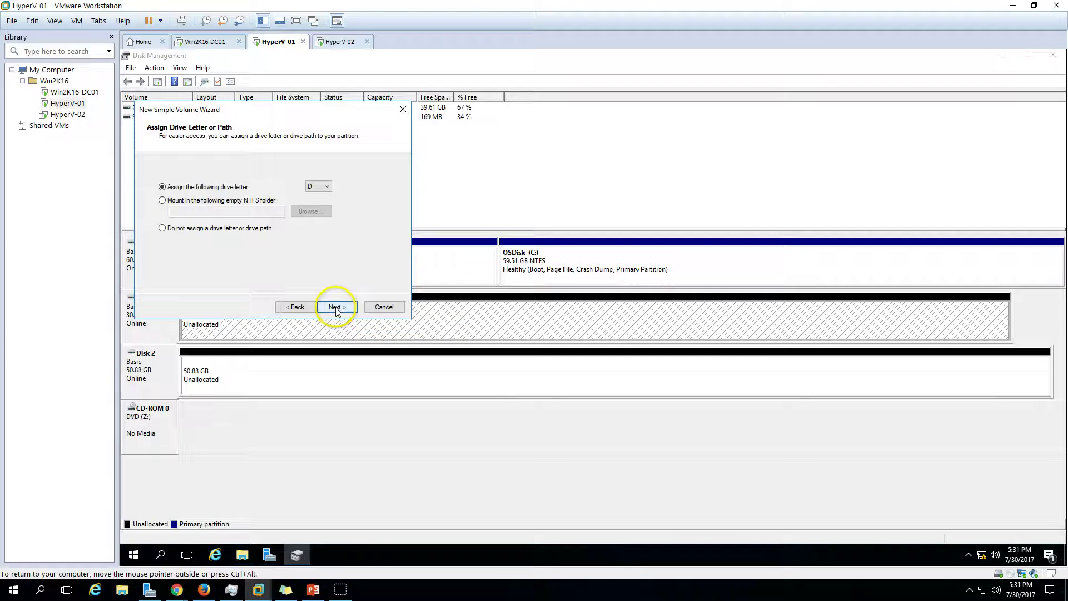
left_click(336, 307)
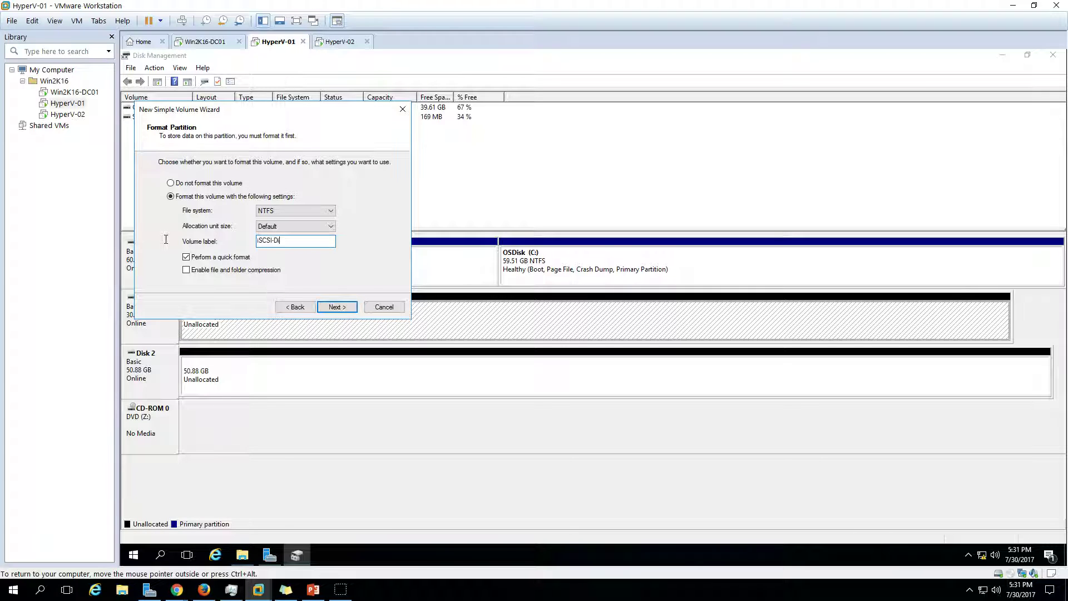
left_click(338, 307)
left_click(338, 307)
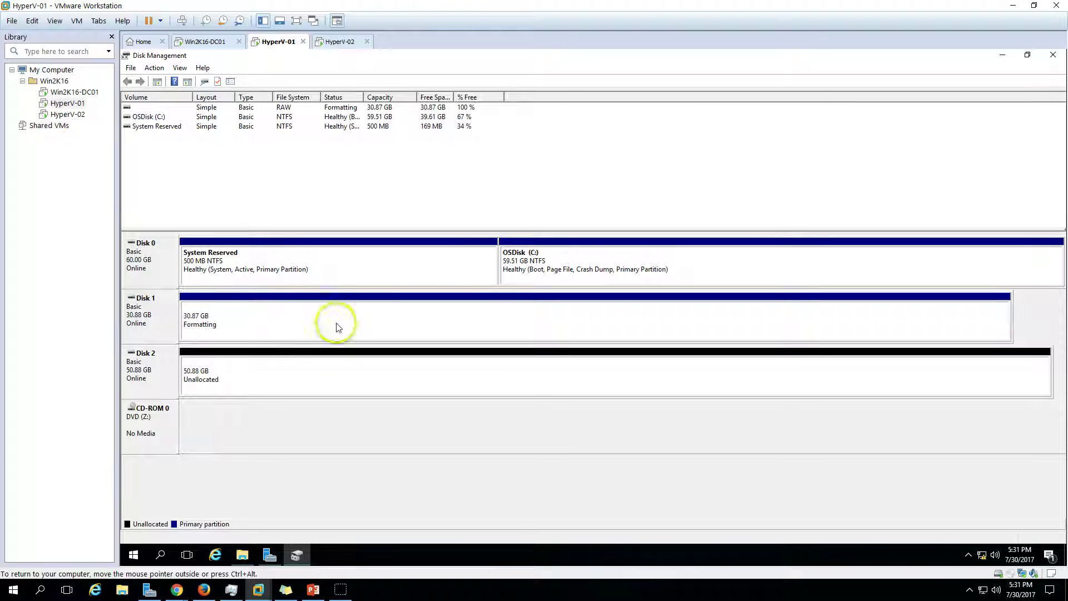
- Create a full-size simple volume on Disk 2 with drive letter E, quick-formatted as NTFS and labelled iSCSI-Disk02
right_click(328, 369)
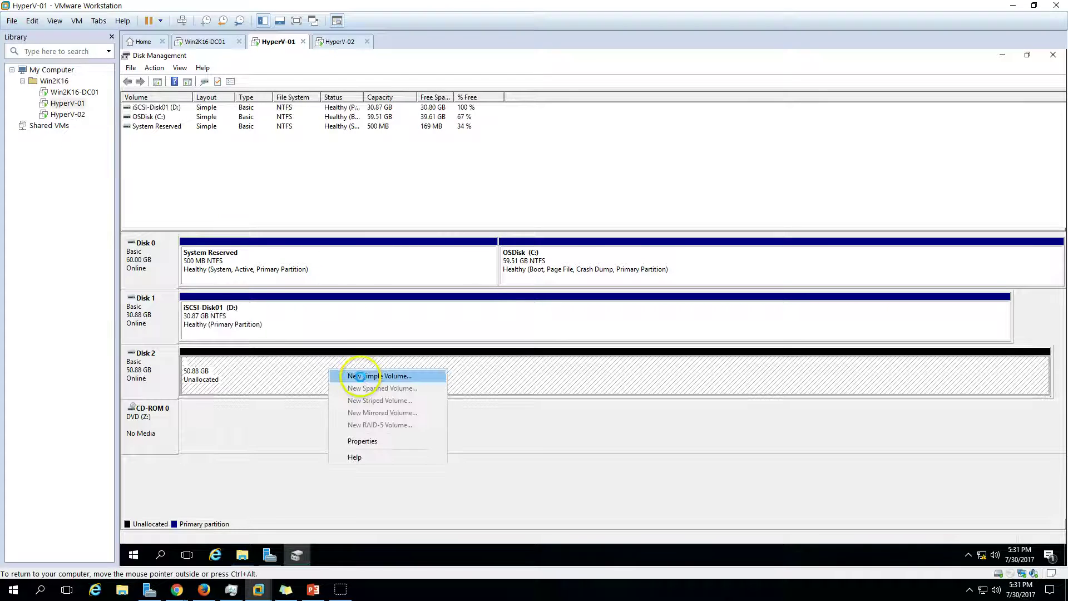
left_click(360, 376)
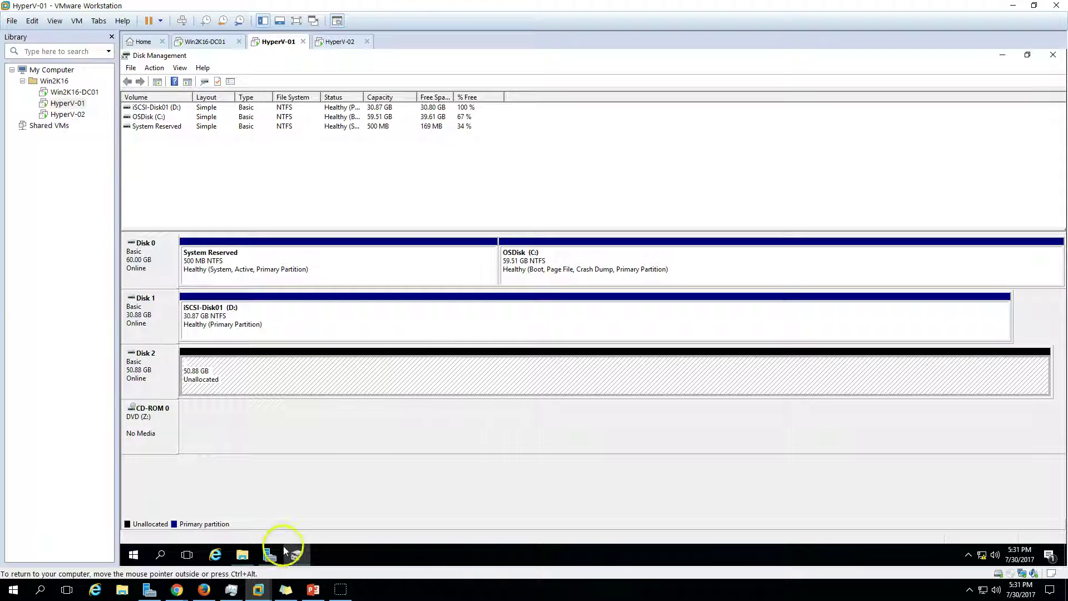
right_click(477, 373)
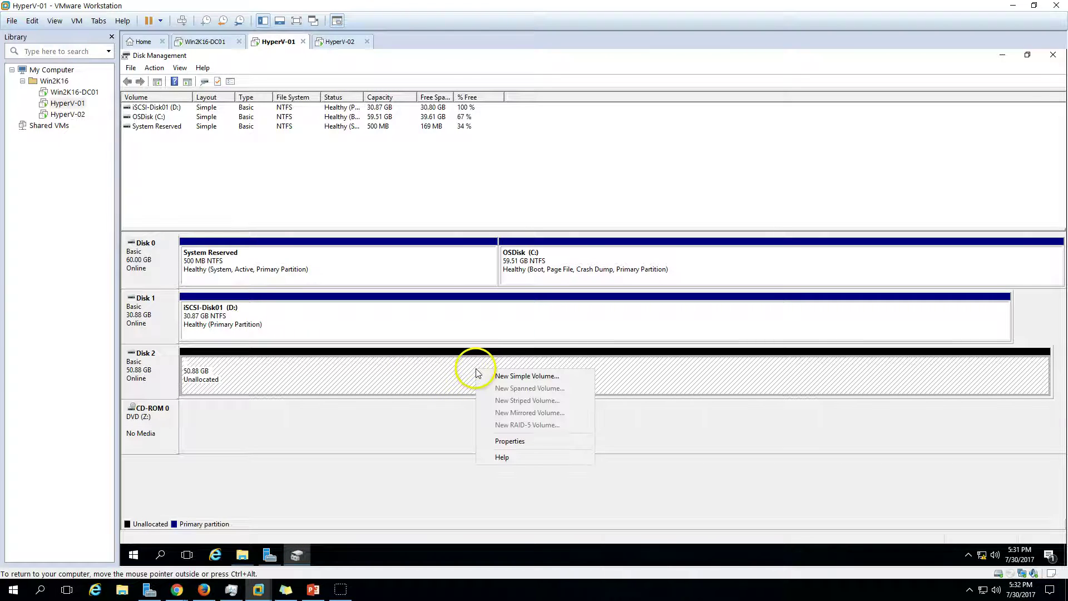
left_click(507, 373)
left_click(337, 307)
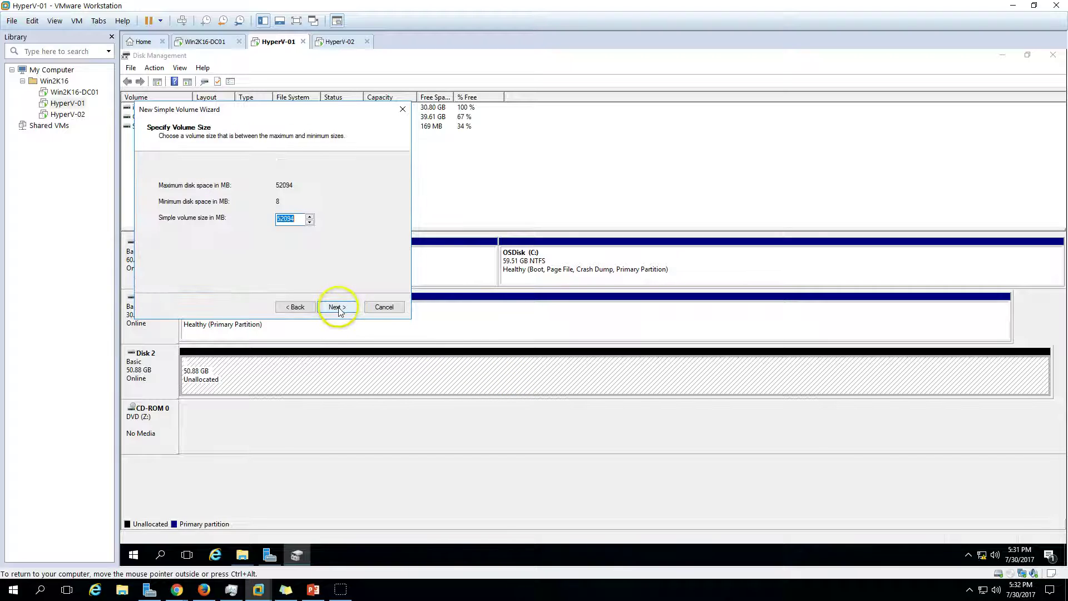
left_click(338, 308)
left_click(340, 309)
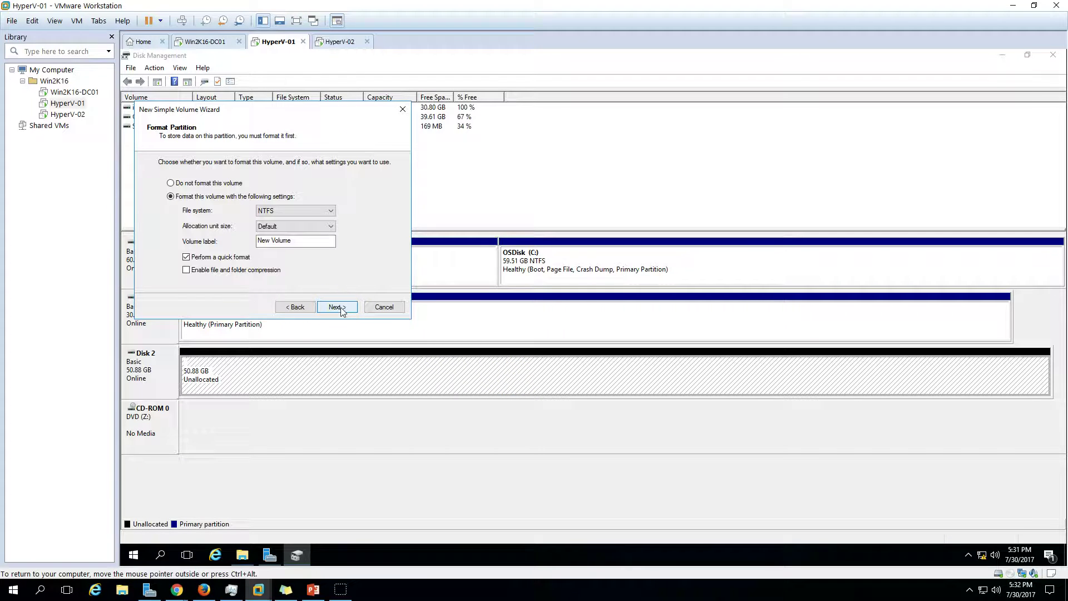
left_click(304, 246)
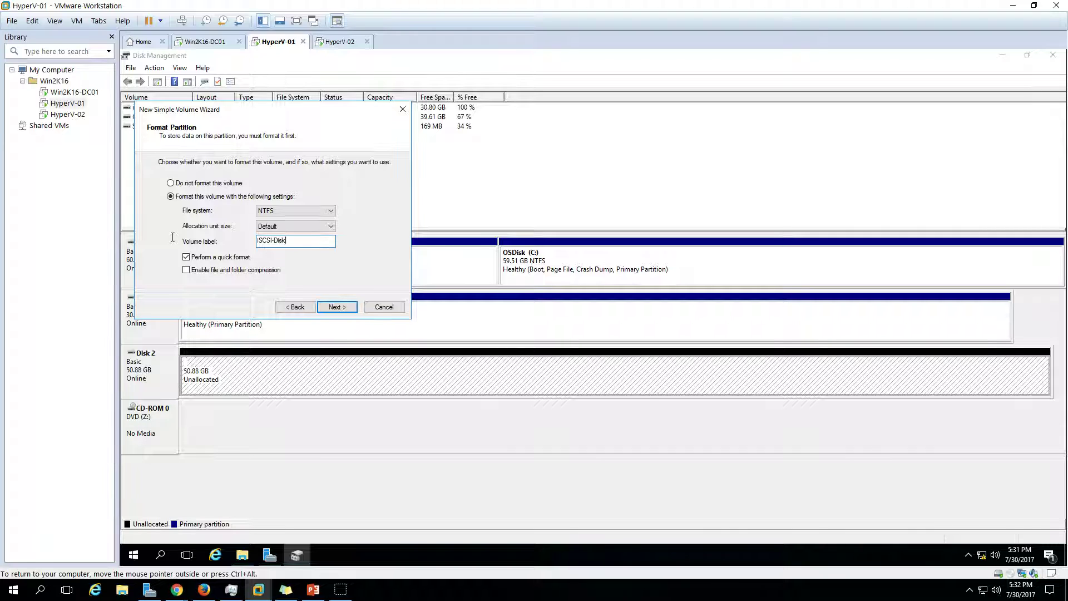
left_click(337, 307)
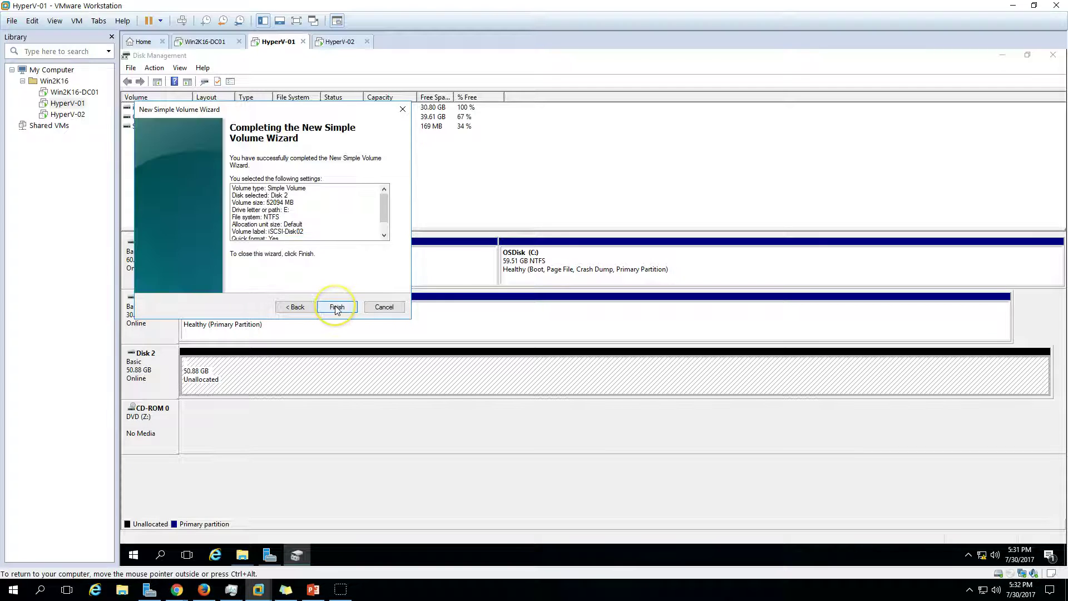
left_click(336, 307)
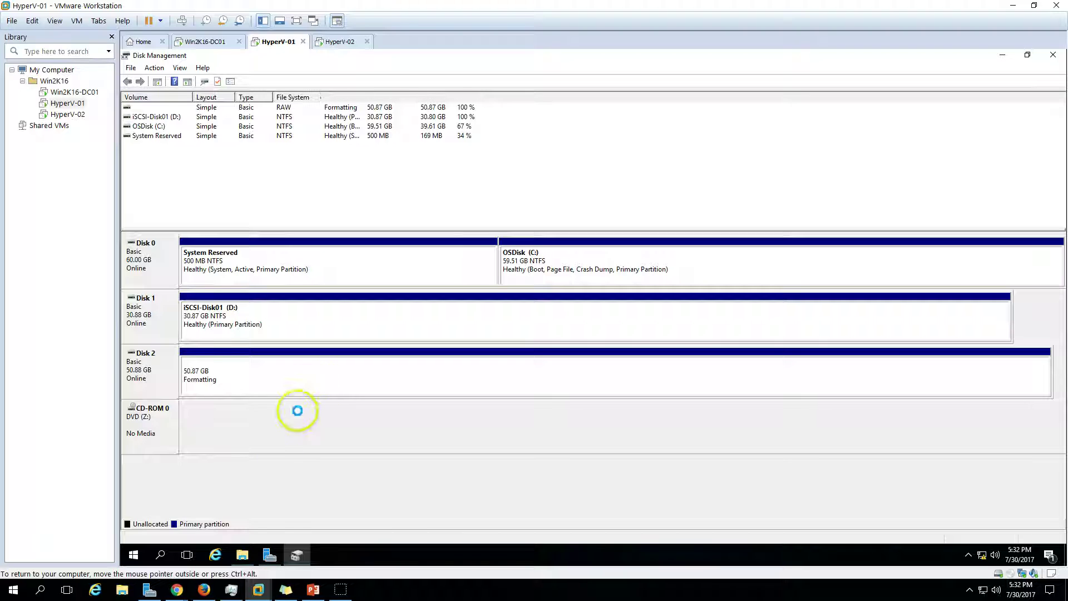
left_click(350, 382)
- Examine the iSCSI-Disk01 (D:) and iSCSI-Disk02 (E:) drives under This PC in a maximized File Explorer window
left_click(242, 555)
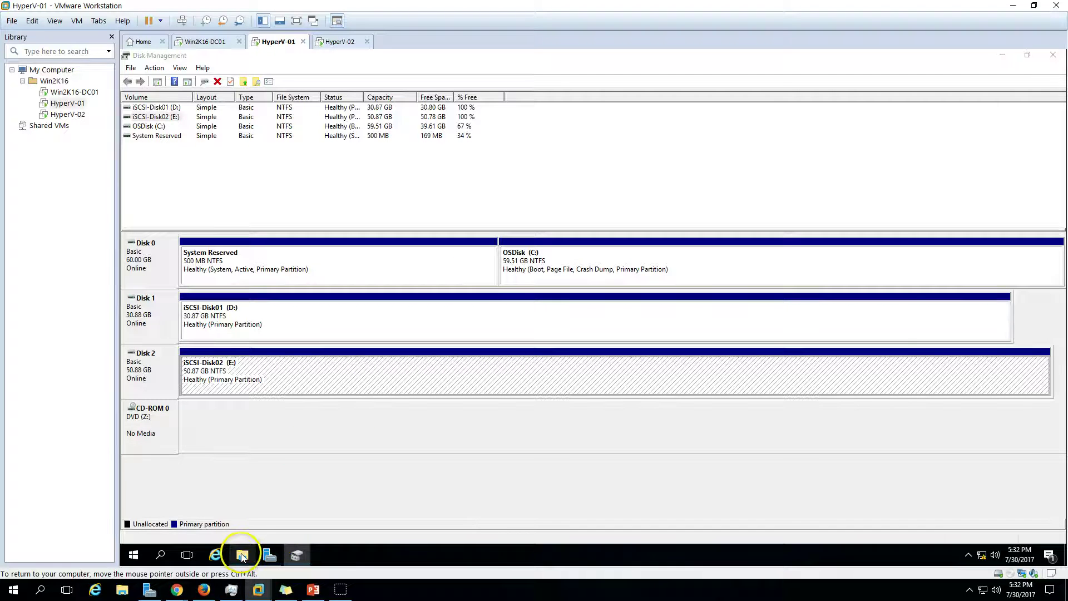
right_click(573, 345)
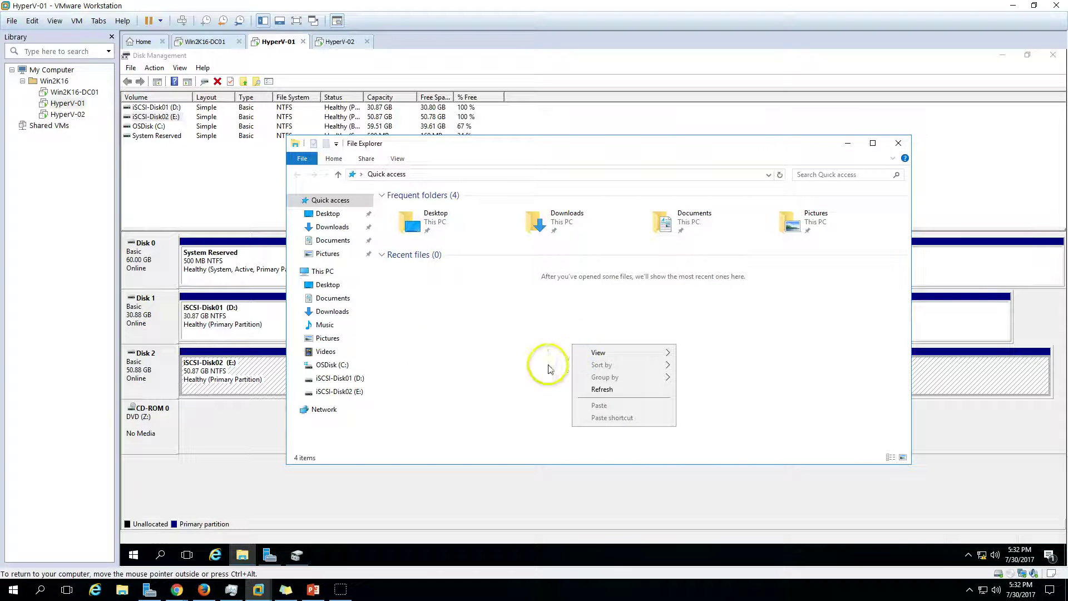
left_click(322, 271)
left_click(615, 289)
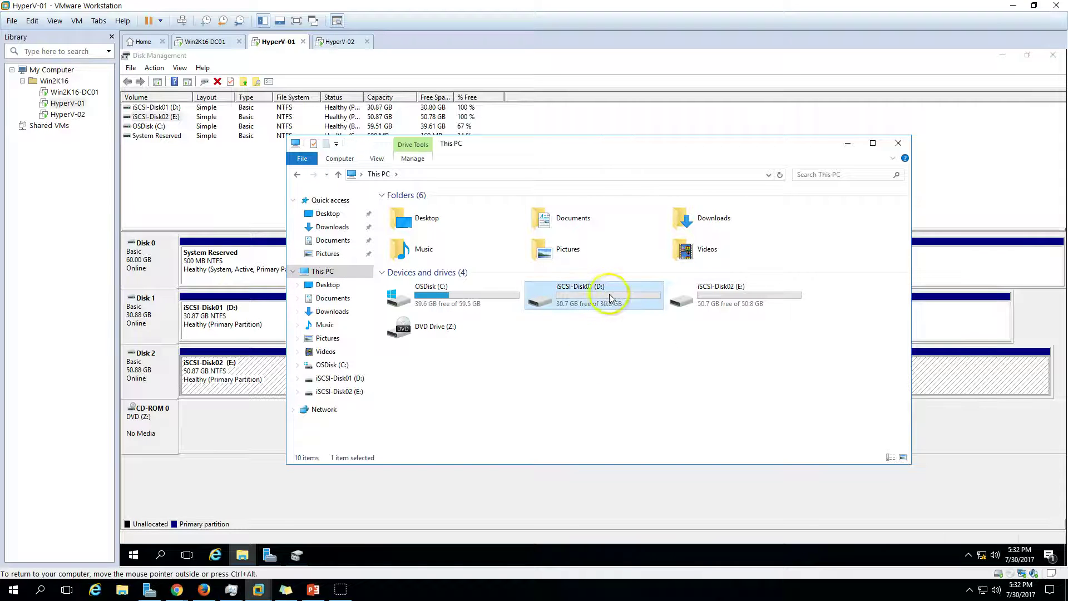
left_click(691, 291)
double_click(677, 147)
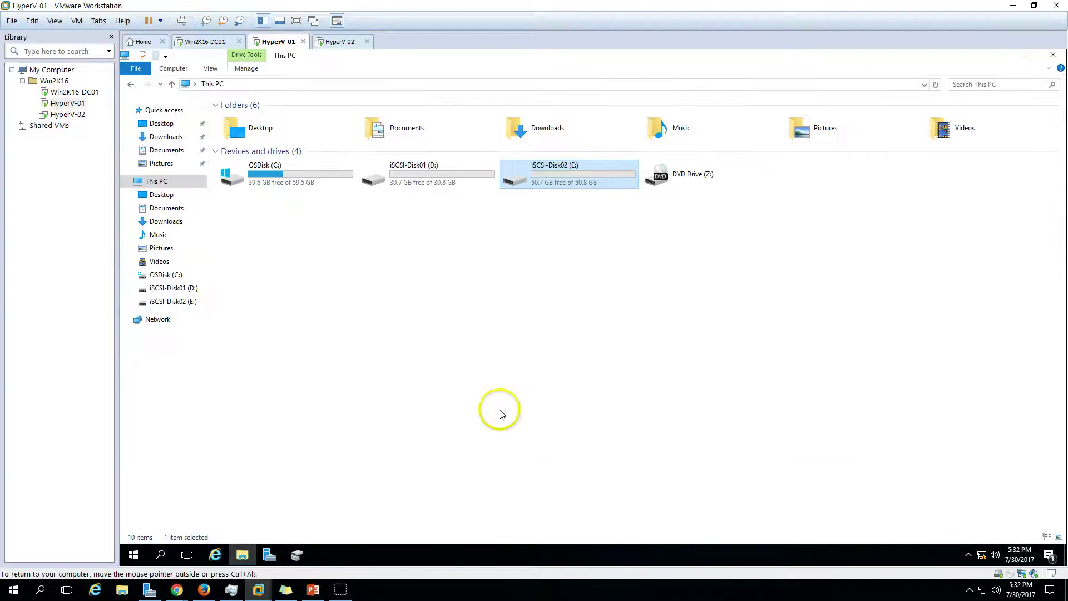
- Switch to Win2K16-DC01, refresh the iSCSI virtual disks list, and check the disk and target status of both virtual disks
left_click(206, 41)
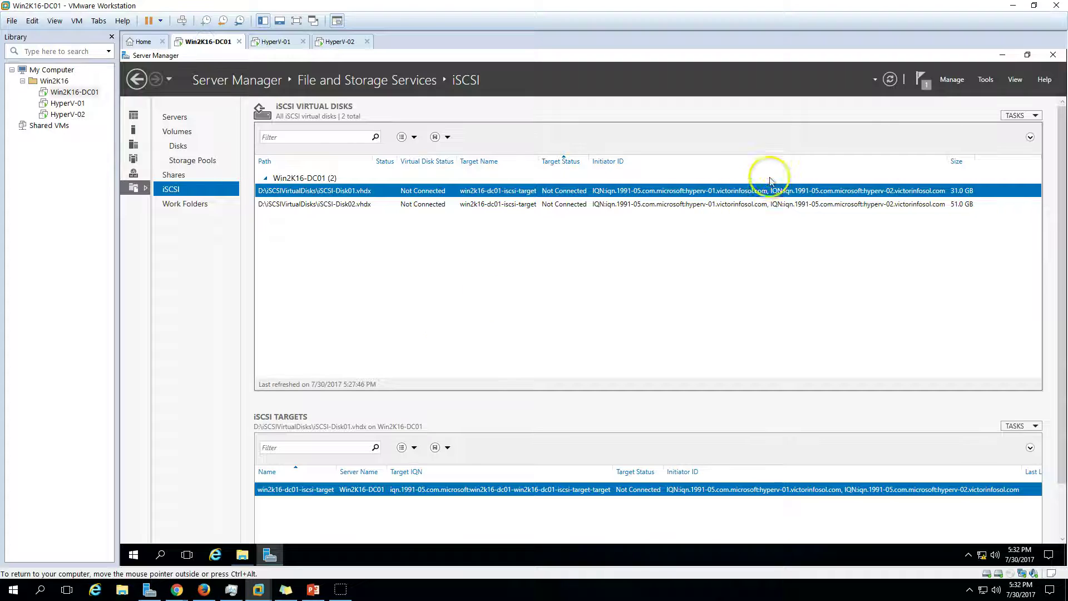
left_click(1018, 115)
left_click(1008, 152)
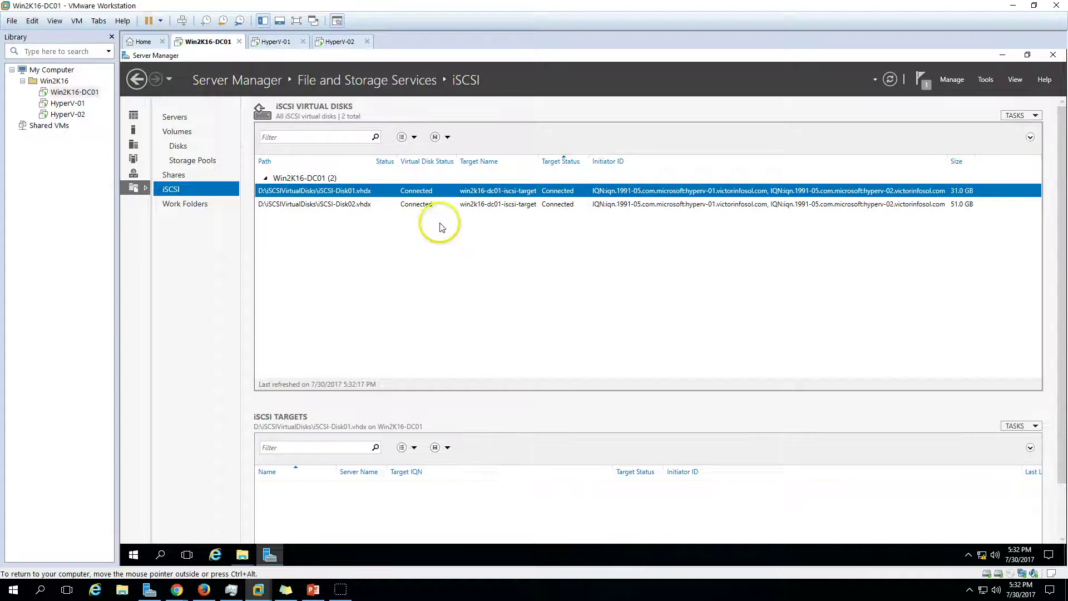
left_click(429, 205)
left_click(438, 193)
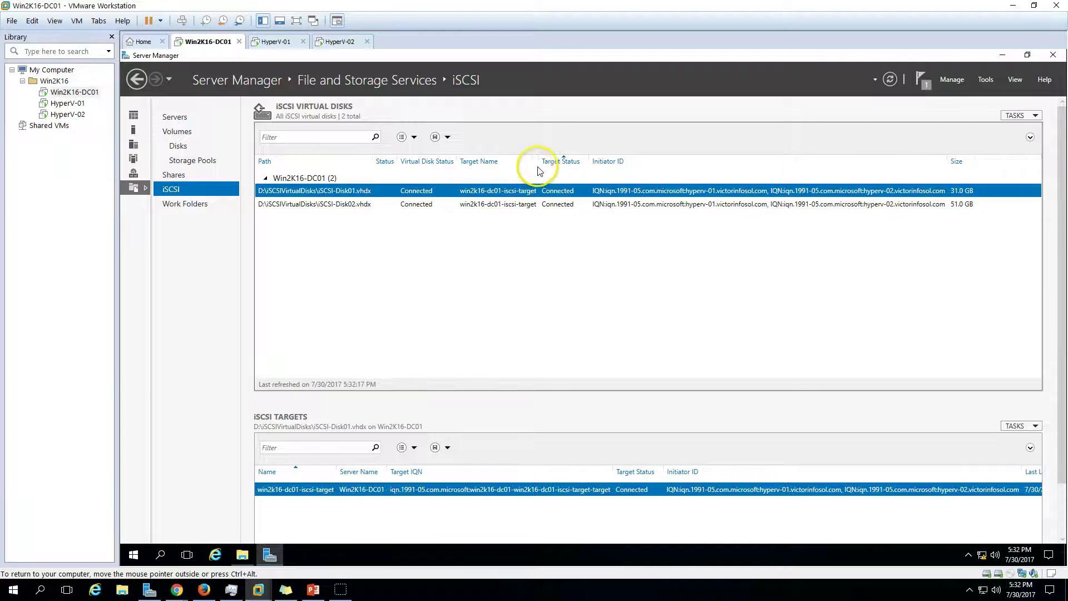
left_click(566, 204)
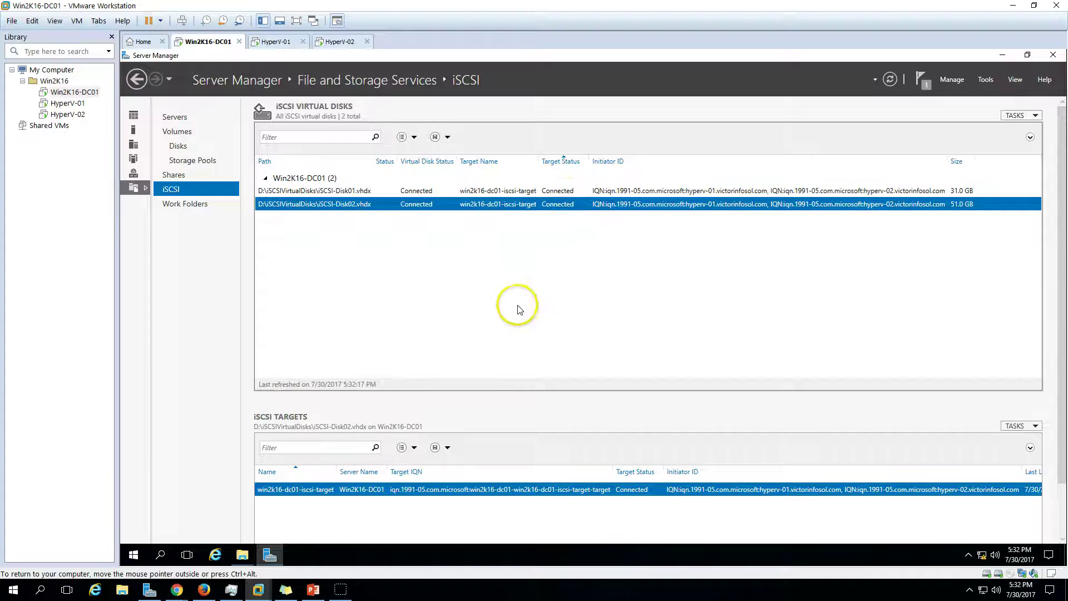
- Switch to the HyperV-02 virtual machine and open Disk Management
left_click(276, 41)
left_click(340, 44)
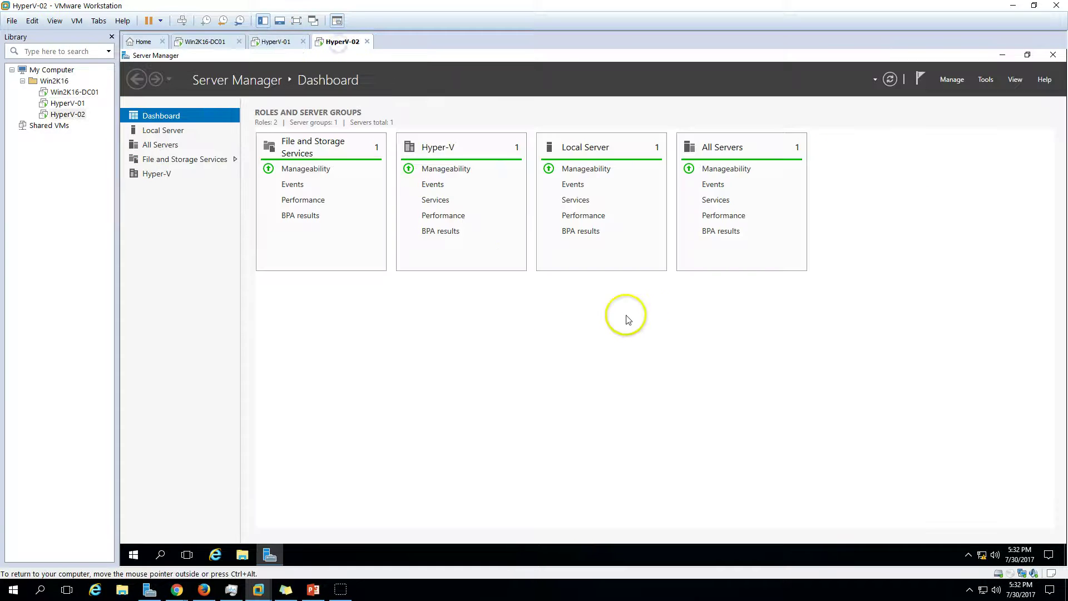
left_click(984, 79)
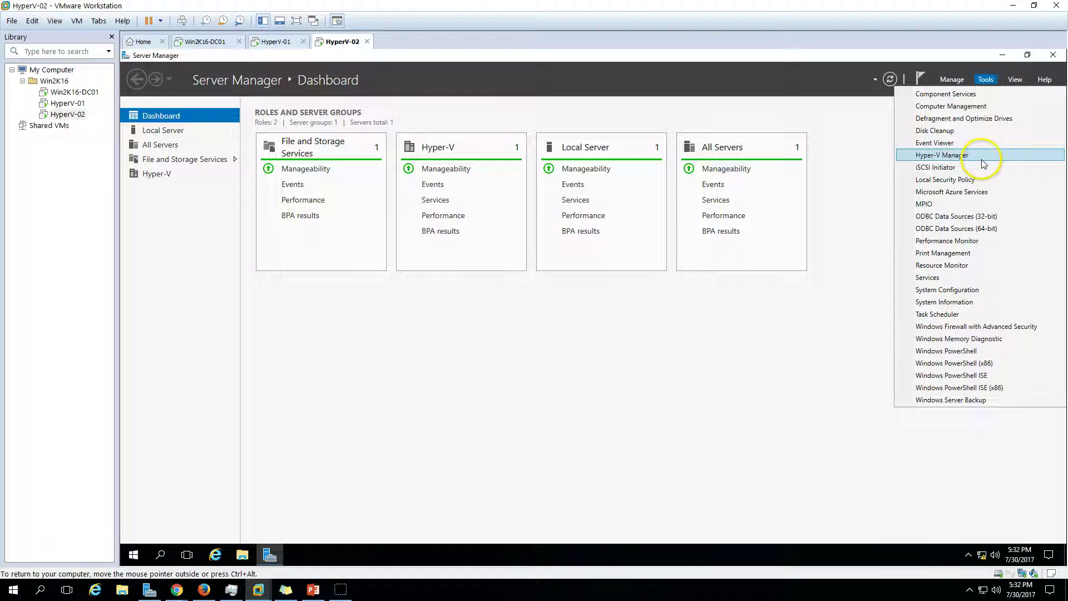
left_click(293, 416)
right_click(134, 553)
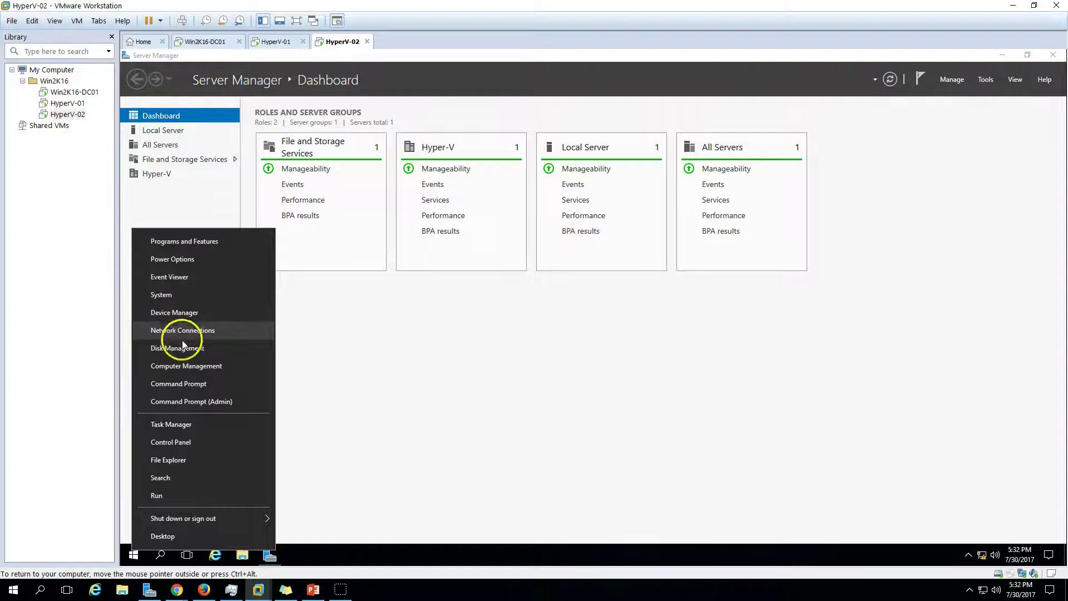
left_click(185, 349)
- Launch the iSCSI Initiator on HyperV-02 and start the Microsoft iSCSI service with automatic startup
left_click(985, 79)
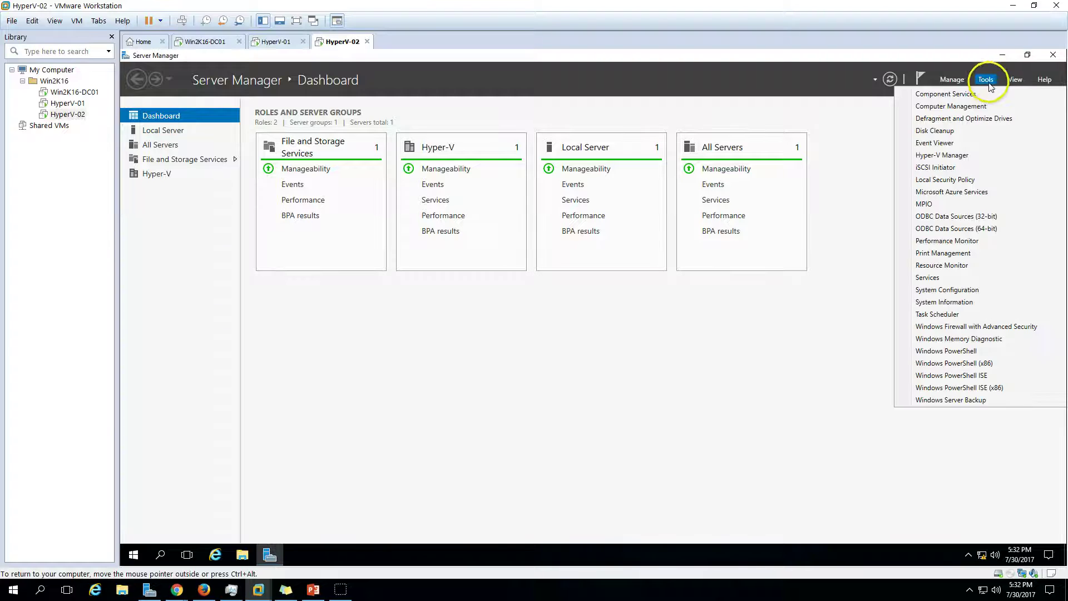
left_click(946, 168)
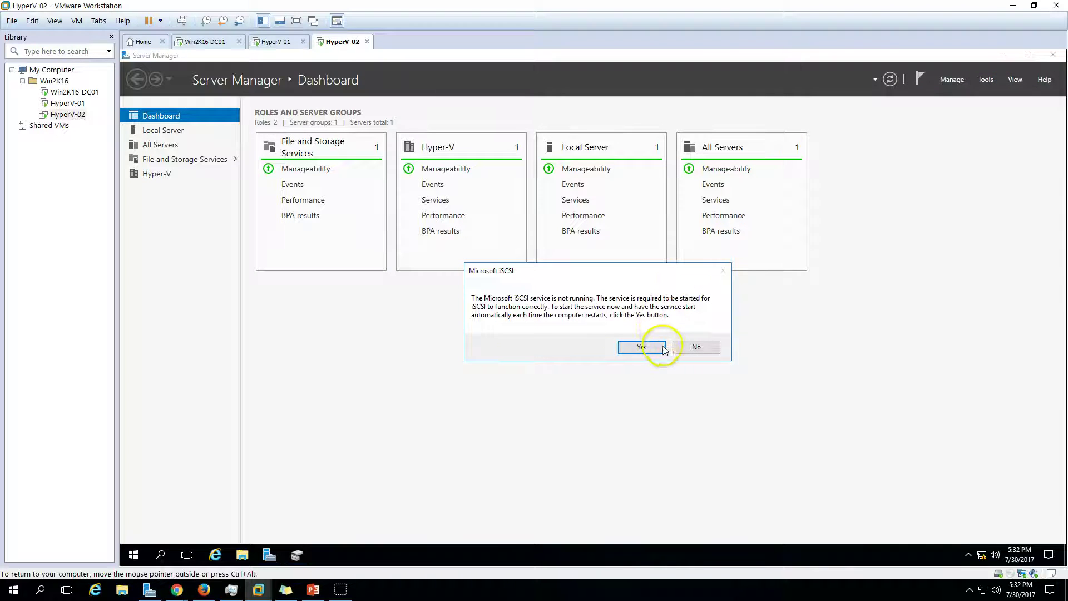
left_click(642, 347)
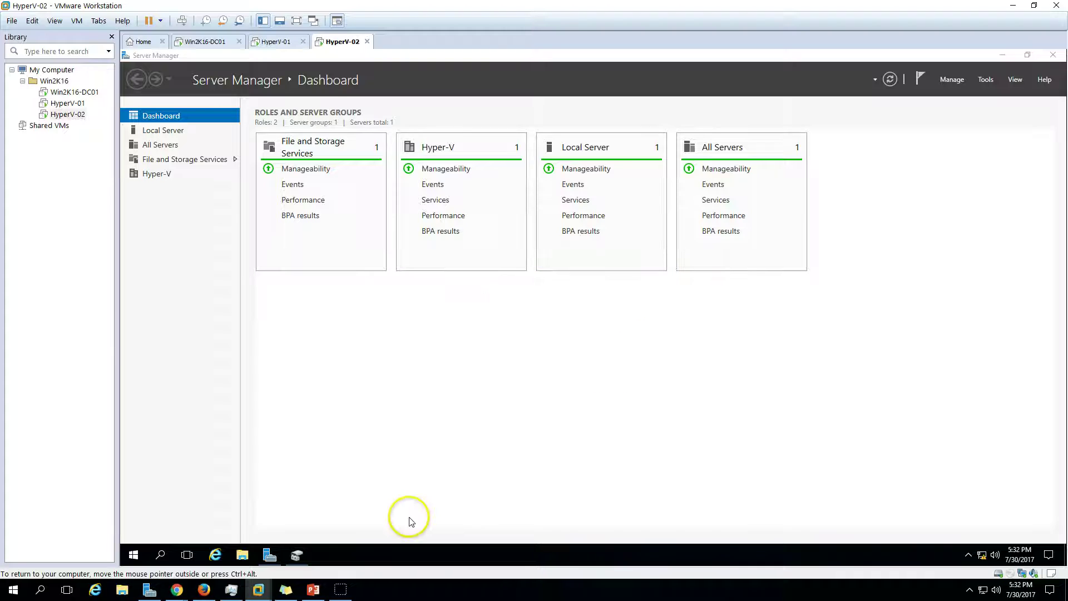
- Change the drive letter of CD-ROM 0 to Z in Disk Management
left_click(305, 561)
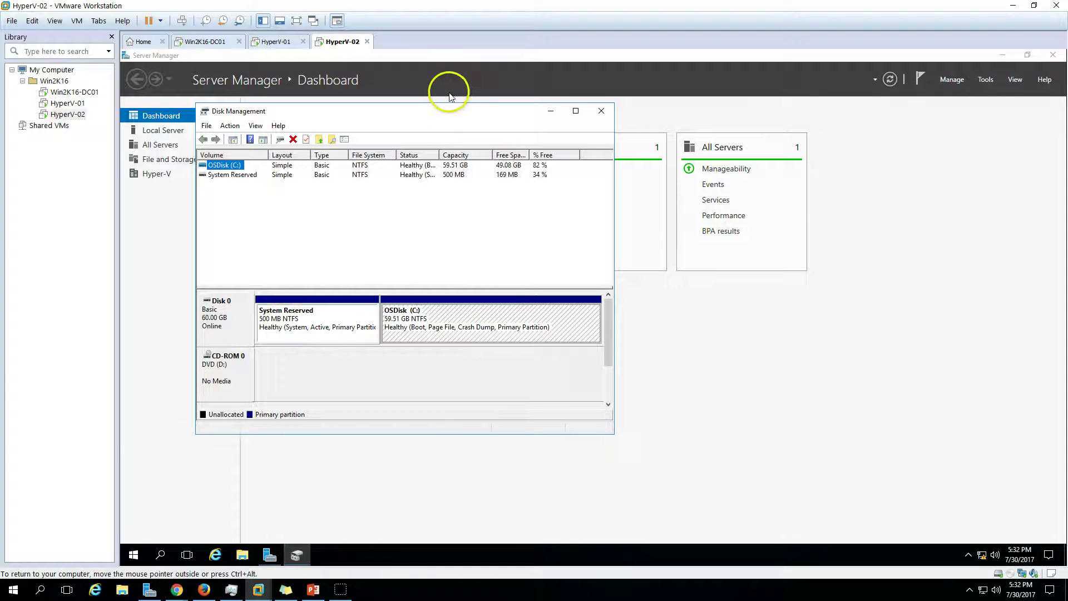
double_click(446, 109)
right_click(173, 313)
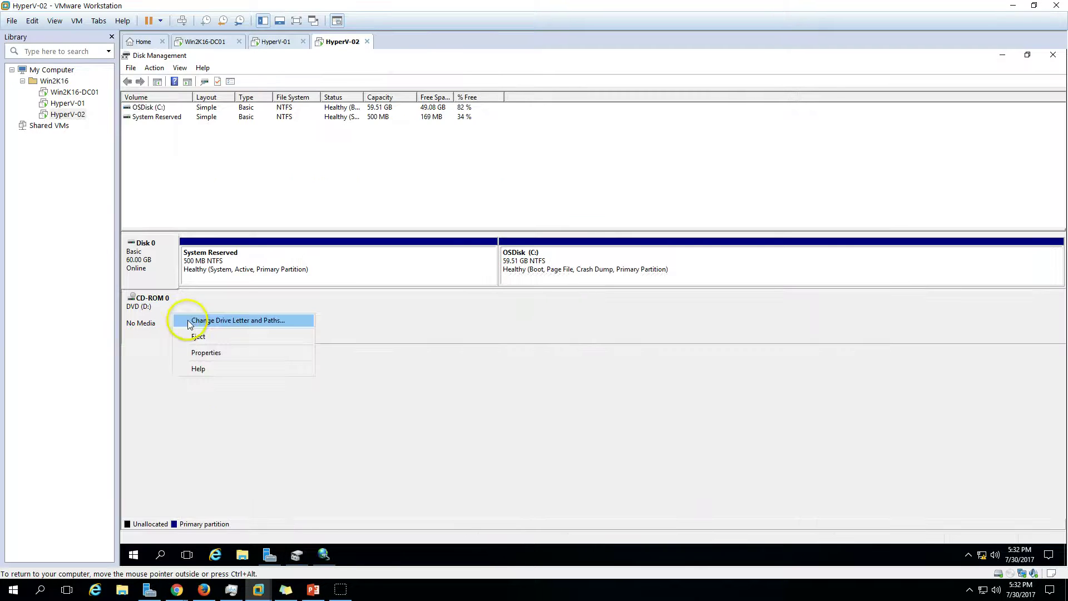
left_click(188, 319)
left_click(559, 331)
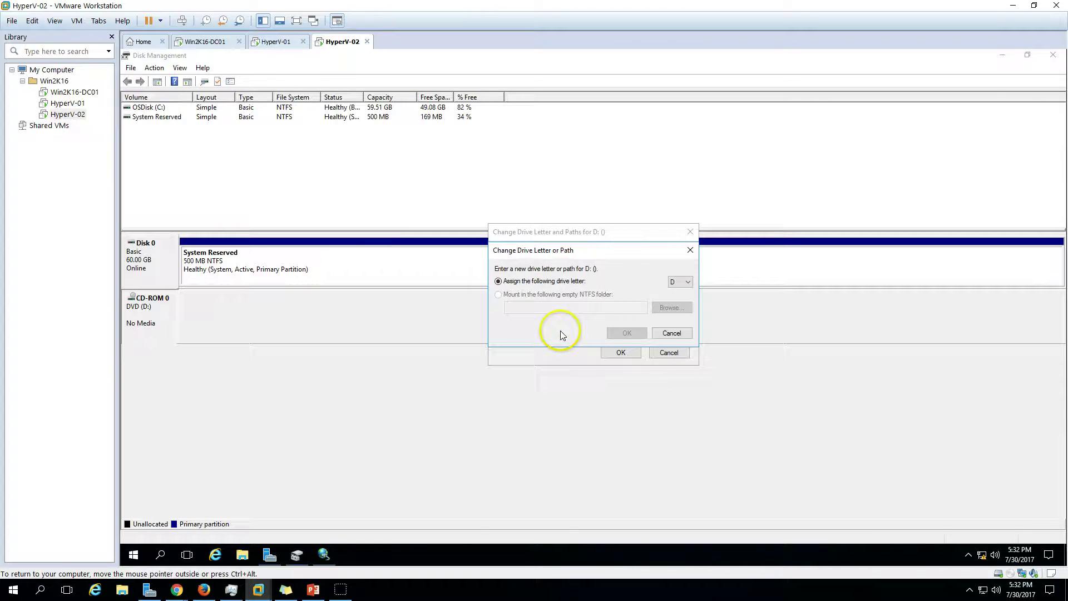
left_click(680, 282)
left_click(678, 459)
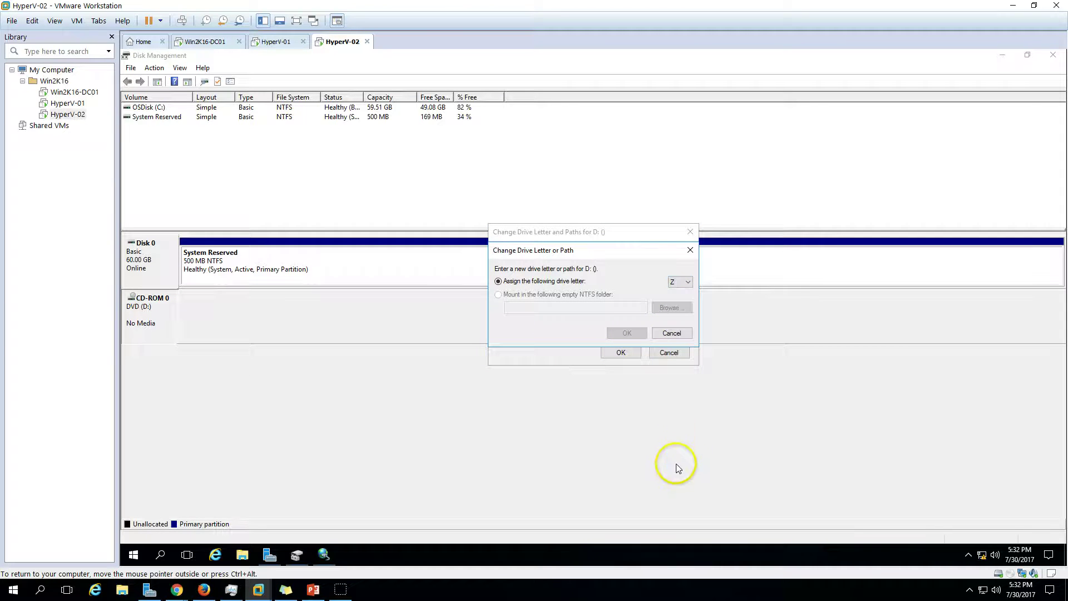
left_click(622, 353)
left_click(639, 343)
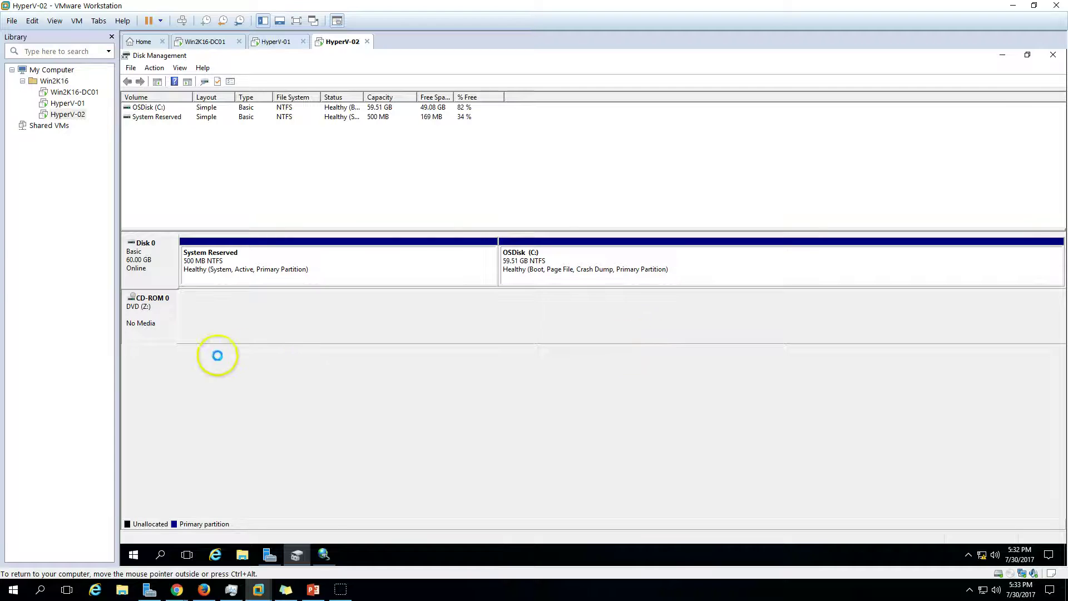
- Quick-connect the iSCSI Initiator to the target server's IP address to discover its iSCSI target
left_click(323, 553)
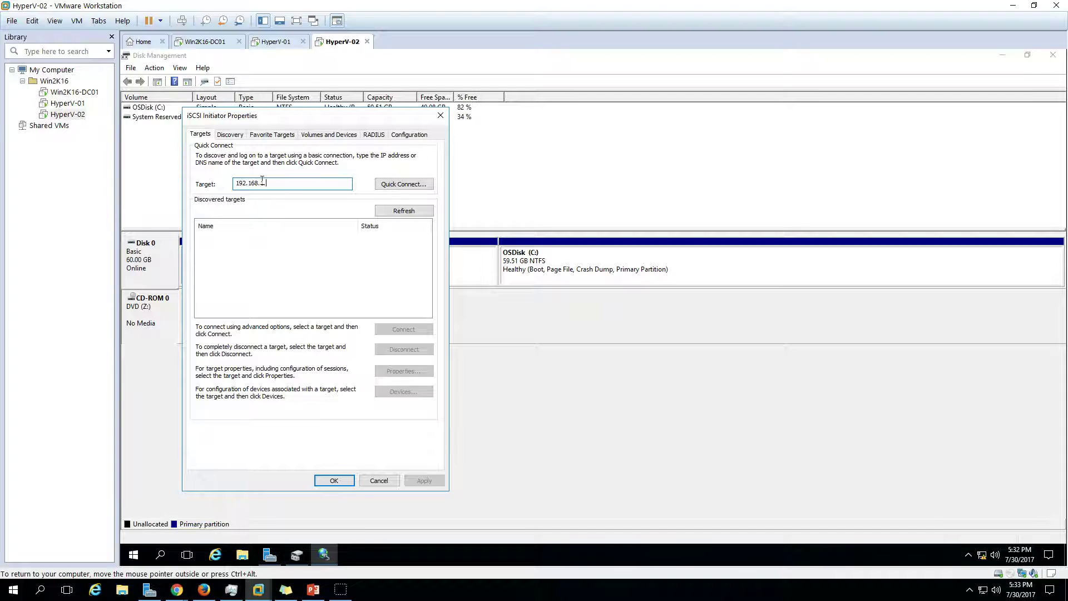
left_click(404, 184)
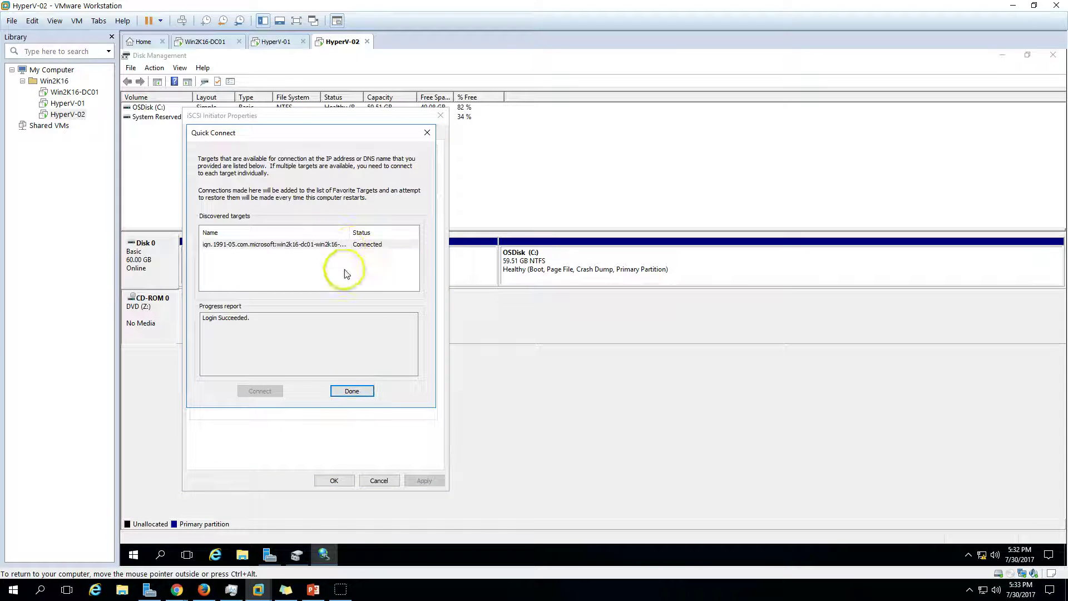
left_click(351, 390)
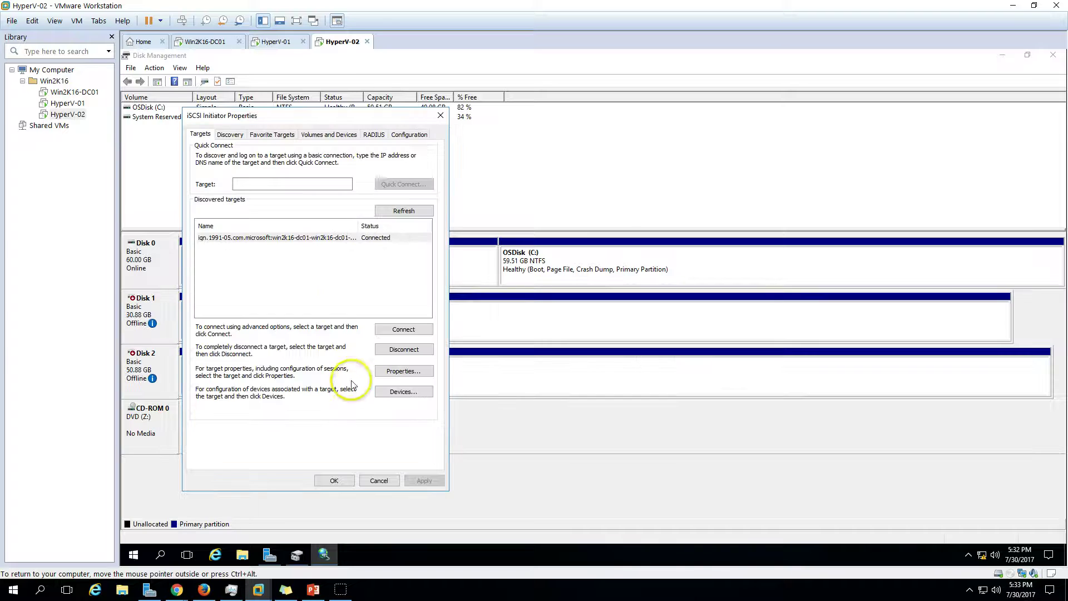
- Disconnect the discovered iSCSI target, reconnect it as a favorite with multi-path enabled, and close the initiator properties
left_click(404, 349)
left_click(590, 343)
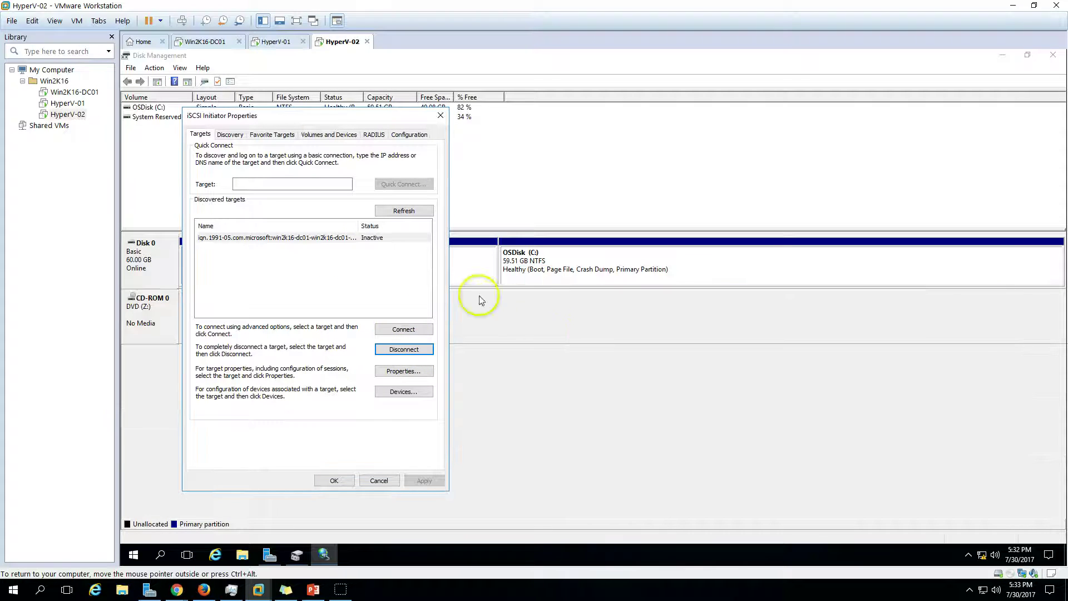
left_click(359, 238)
left_click(405, 330)
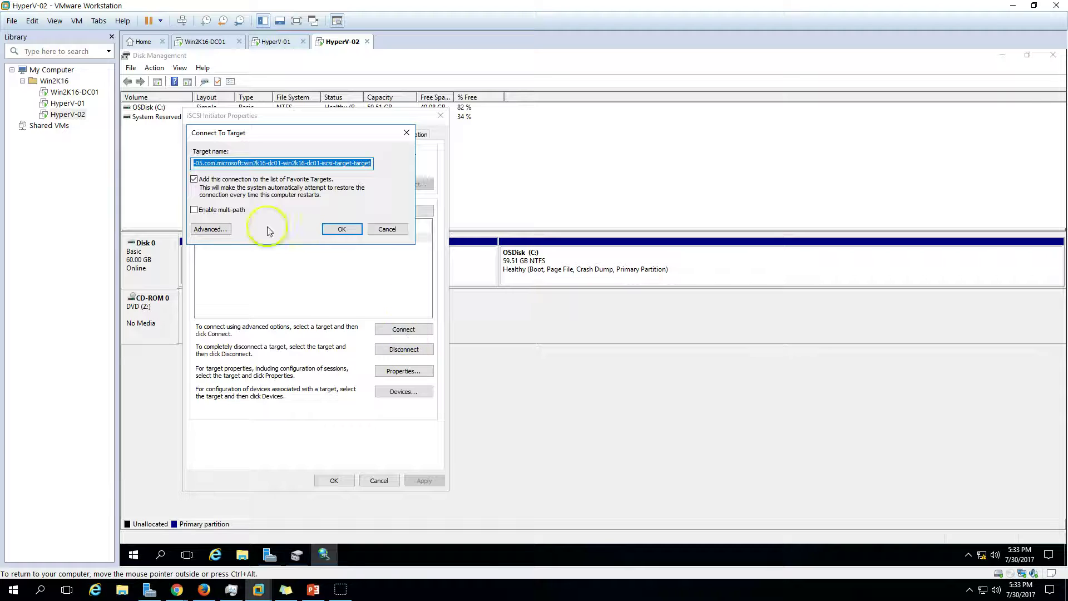
left_click(342, 229)
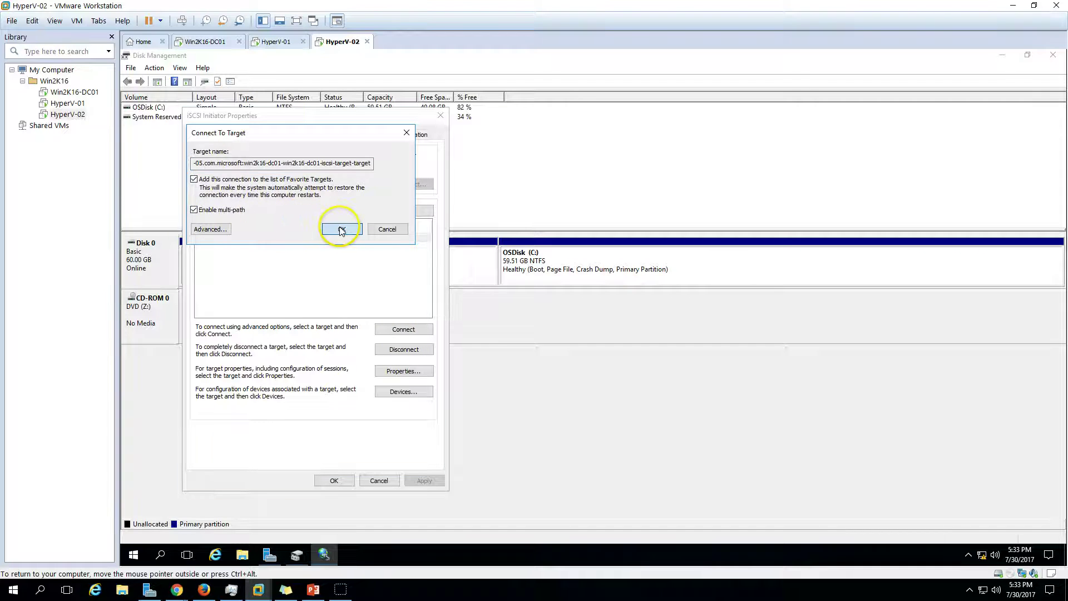
left_click(334, 481)
- Bring Disk 1 and Disk 2 online in Disk Management and view the drives under This PC in File Explorer
right_click(158, 301)
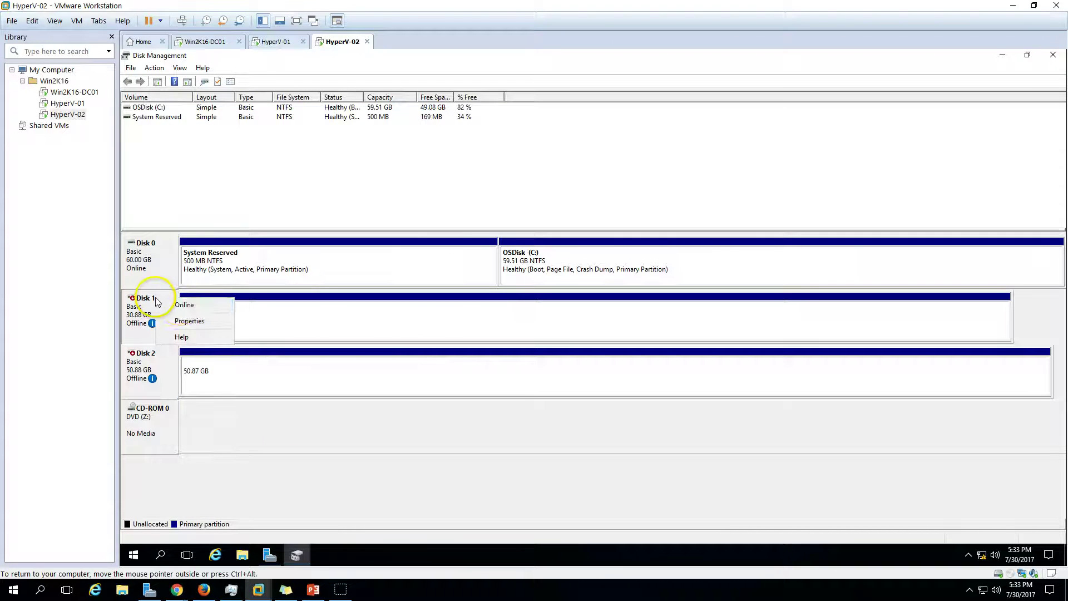
left_click(180, 305)
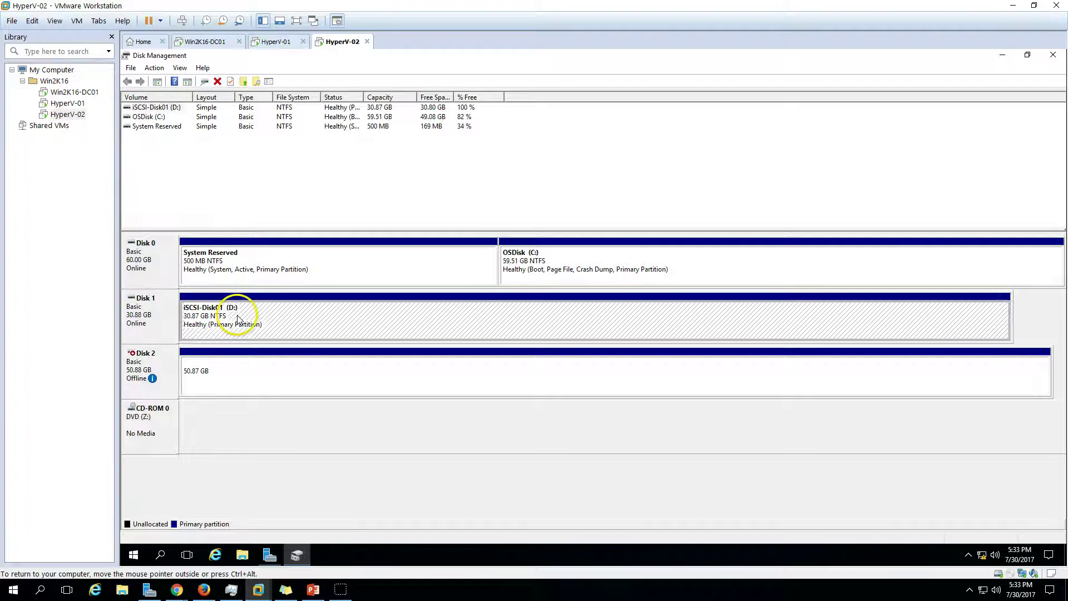
left_click(242, 555)
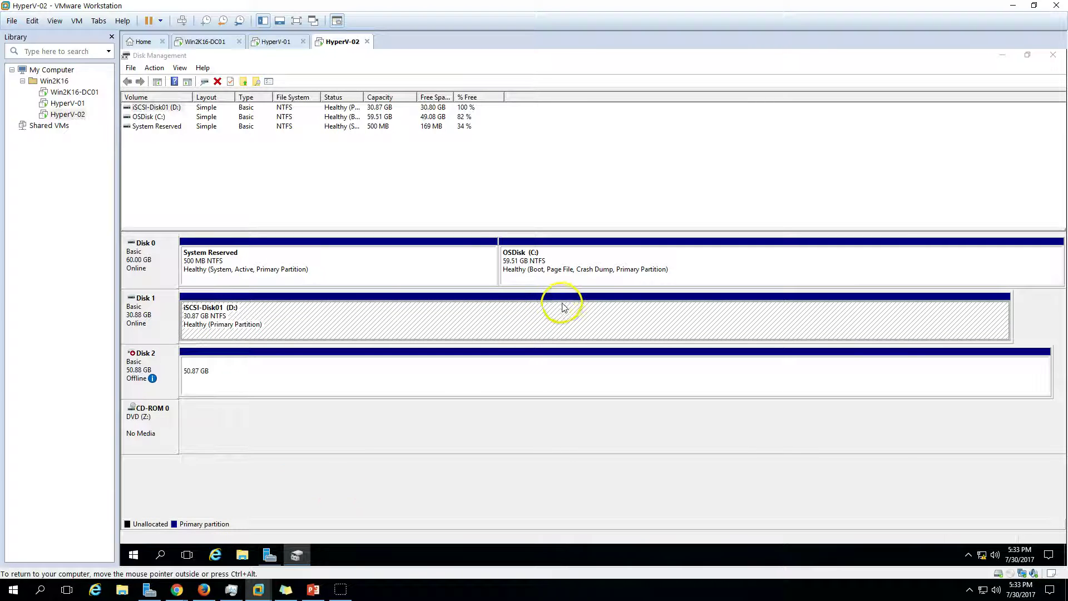
left_click(328, 271)
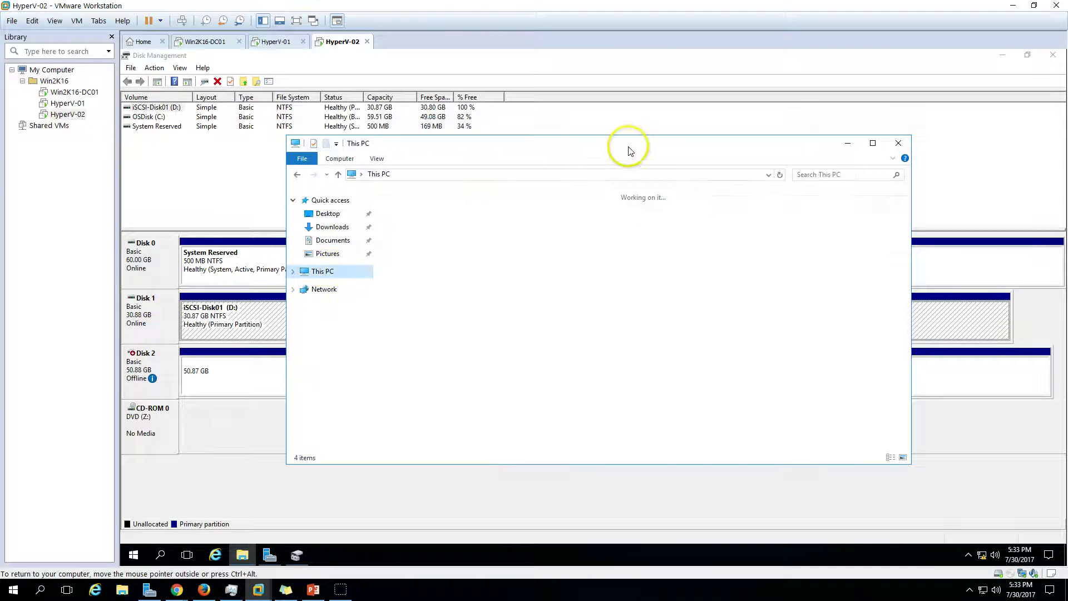
left_click_drag(645, 149, 733, 151)
left_click(300, 474)
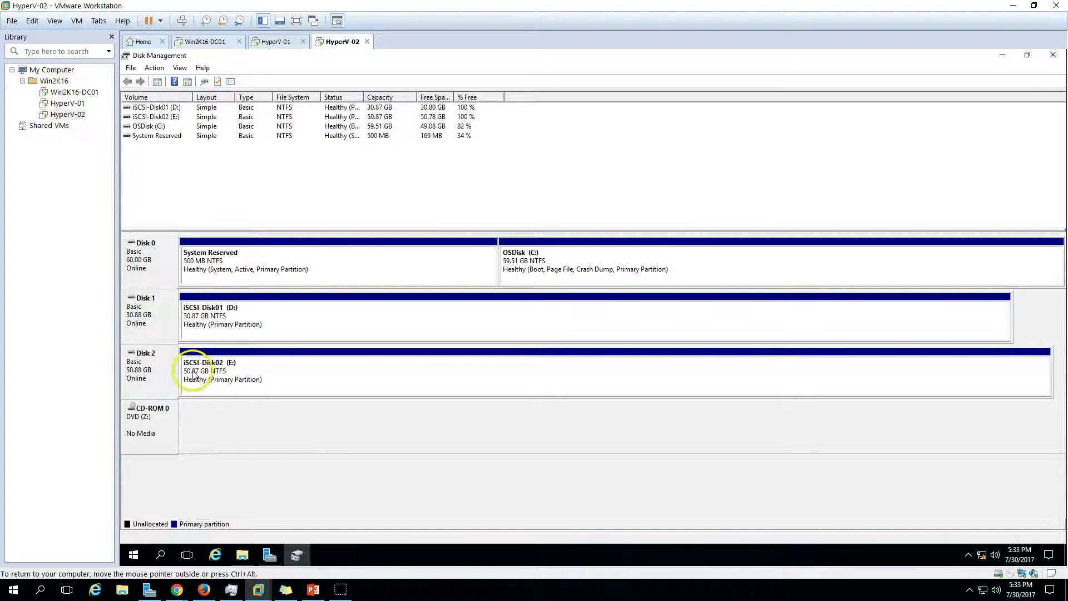
- Check the iSCSI-Disk01 and iSCSI-Disk02 volumes, and close Disk Management and File Explorer
left_click(329, 315)
left_click(333, 360)
left_click(359, 310)
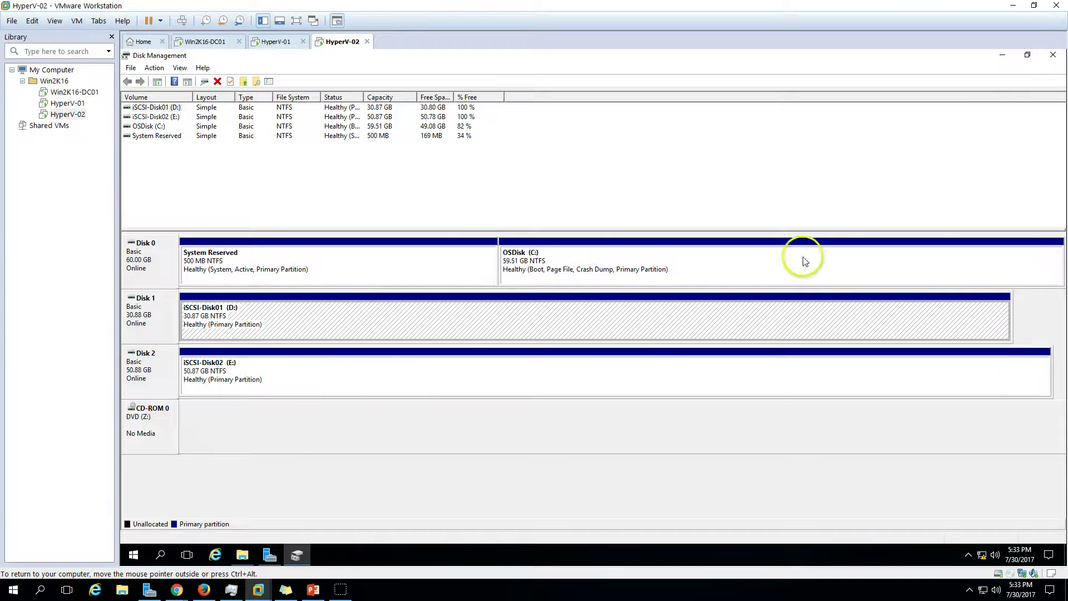
left_click(1054, 55)
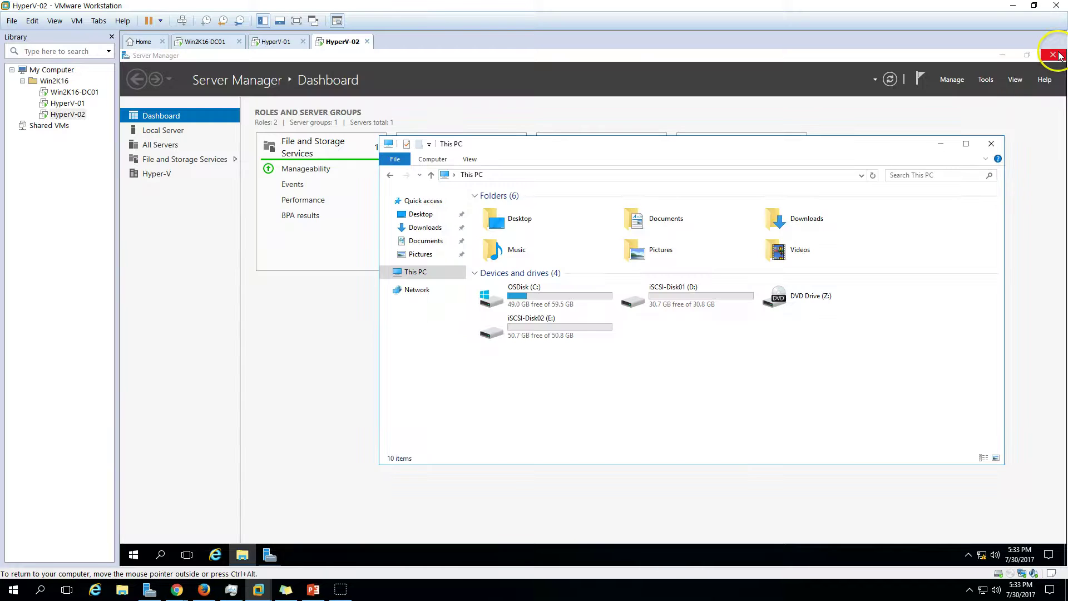
left_click(992, 144)
- Launch Hyper-V Manager from Server Manager and open the Hyper-V settings of host HYPERV-02
left_click(986, 79)
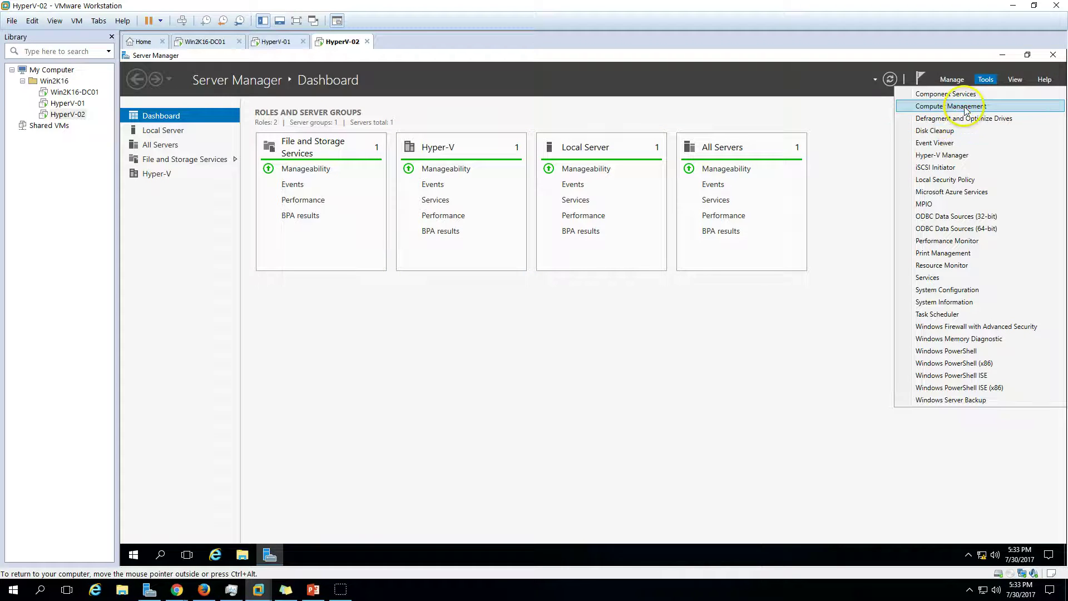
left_click(957, 157)
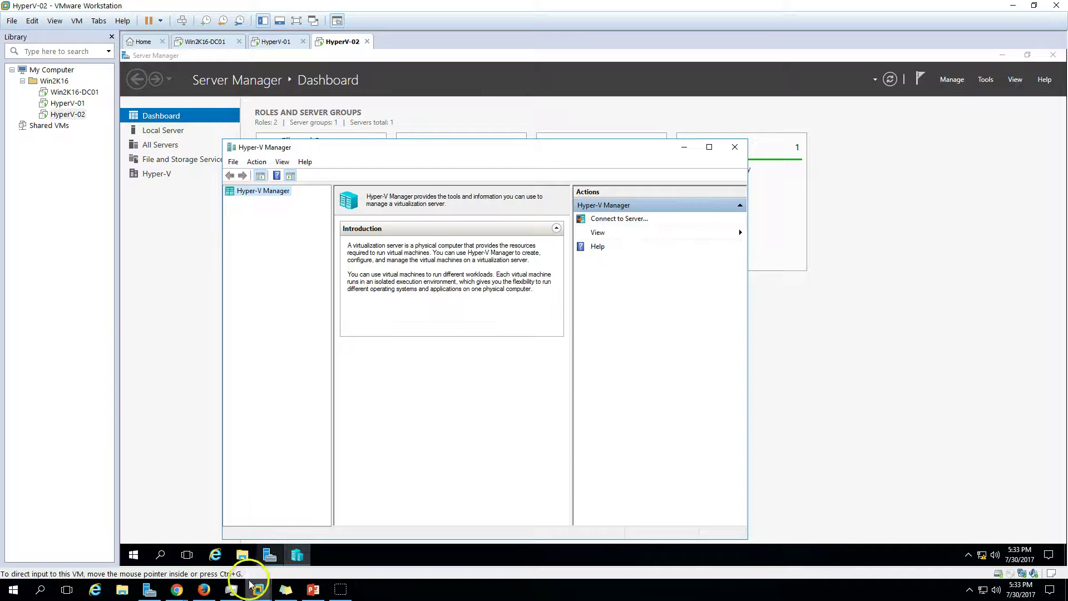
double_click(436, 157)
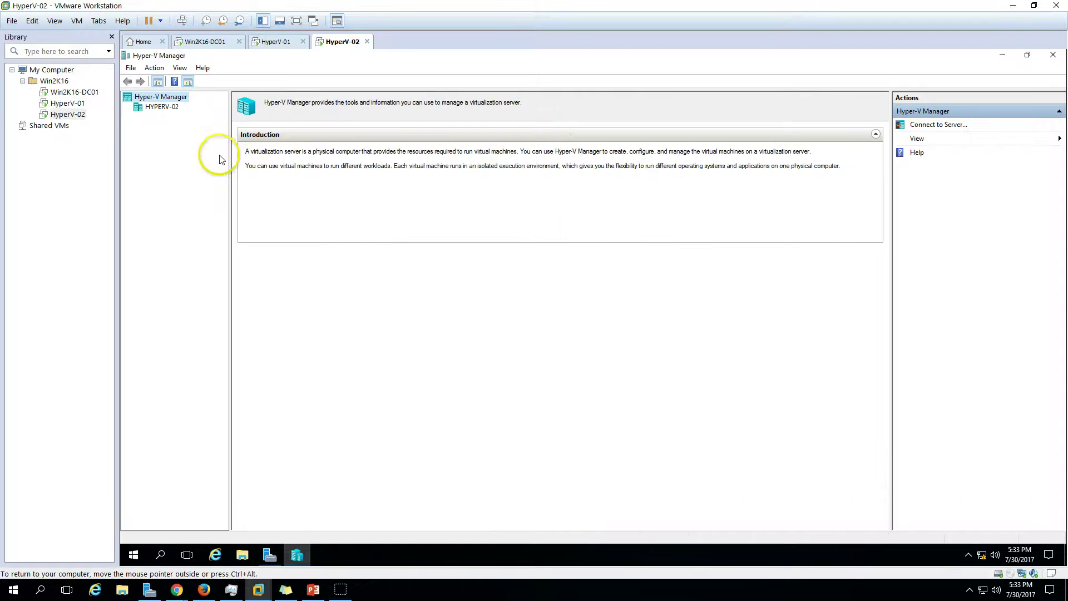
right_click(159, 108)
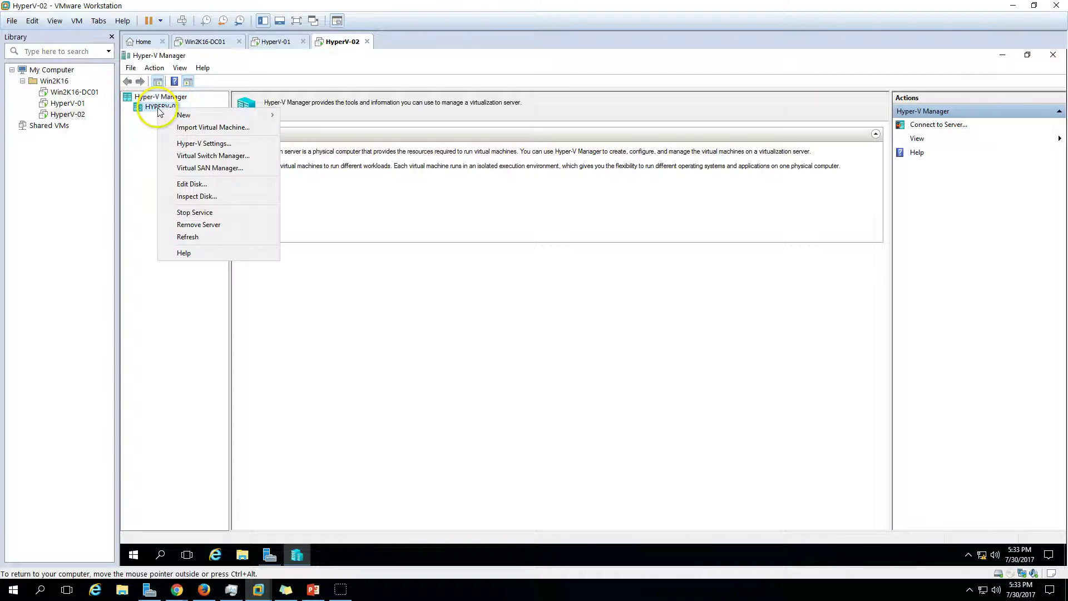
left_click(224, 146)
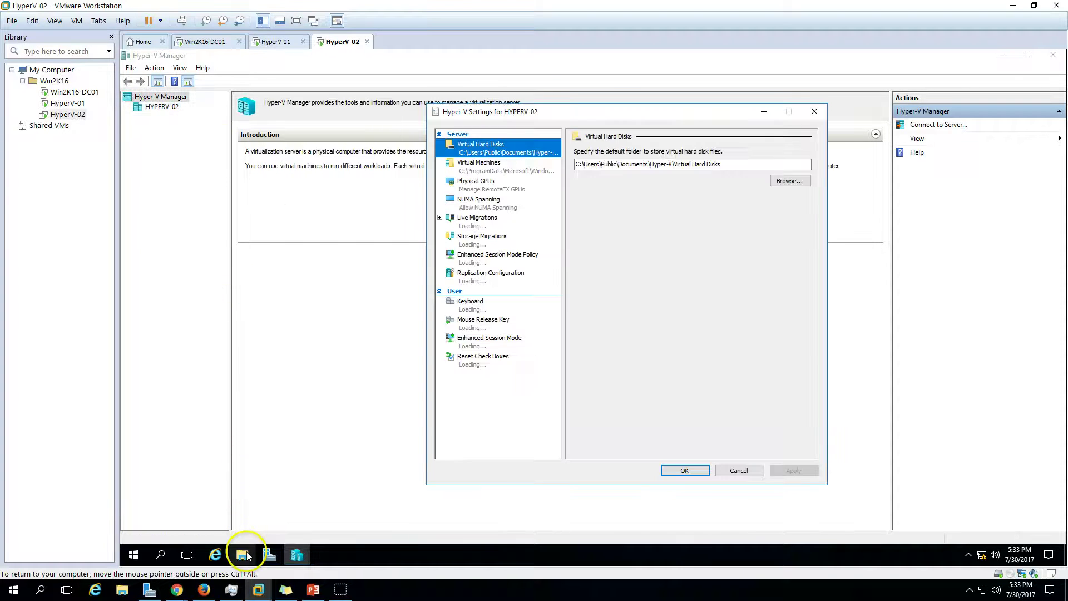
- Create a folder named Hyper-V VMs on the iSCSI-Disk02 (E:) drive and open it
key("super+e")
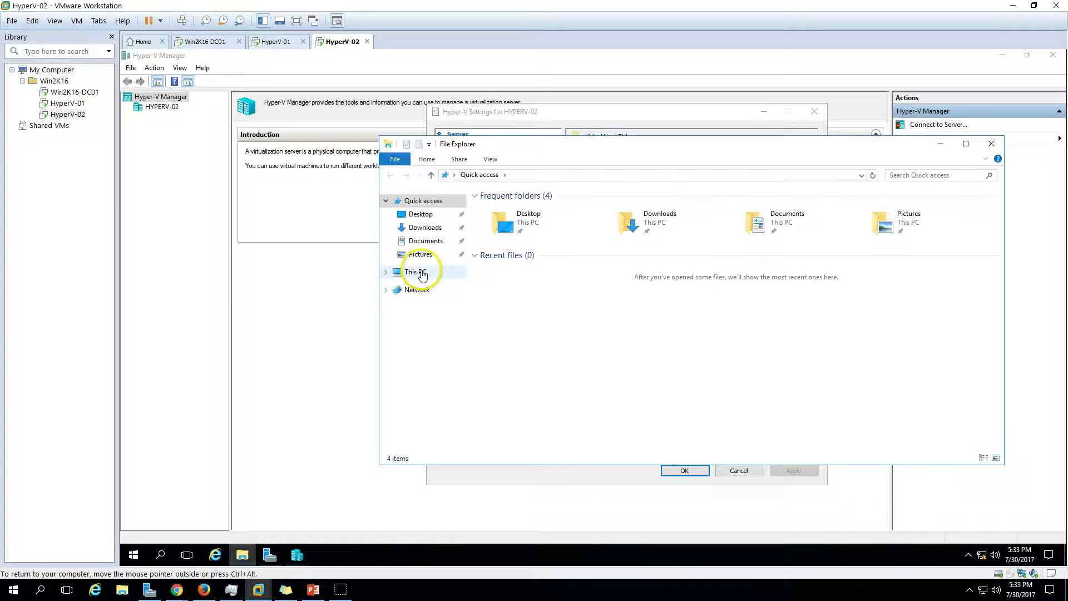
left_click(412, 271)
double_click(823, 299)
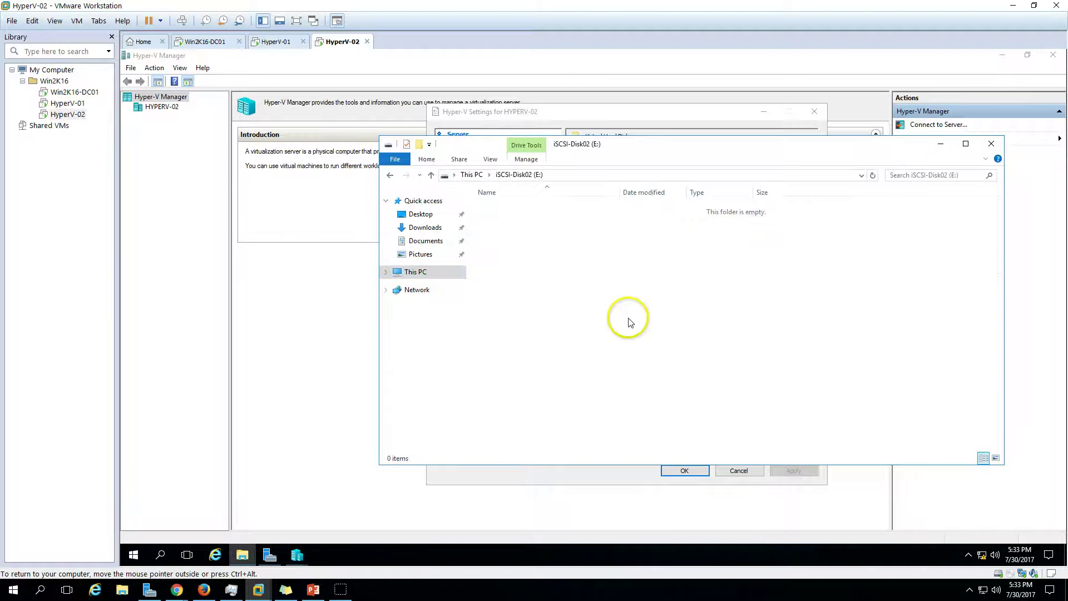
right_click(629, 319)
mouse_move(673, 441)
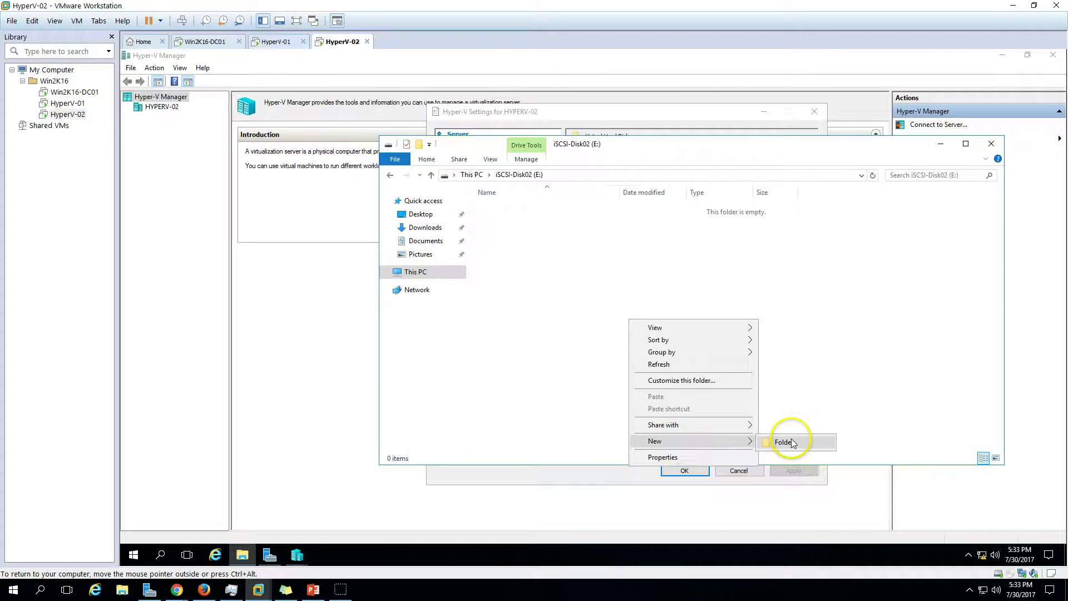
left_click(789, 433)
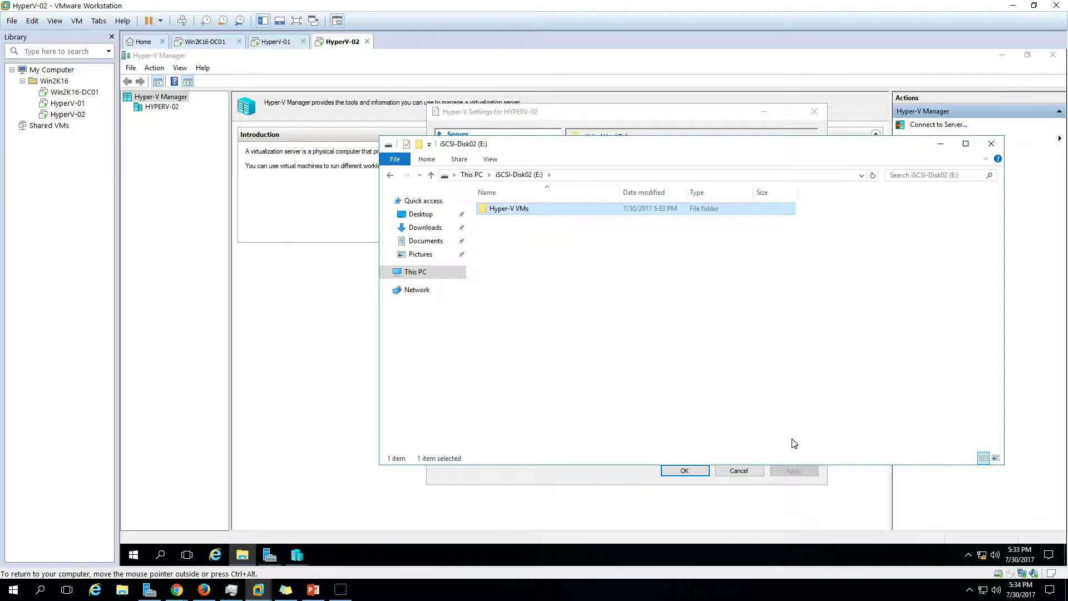
key("Return")
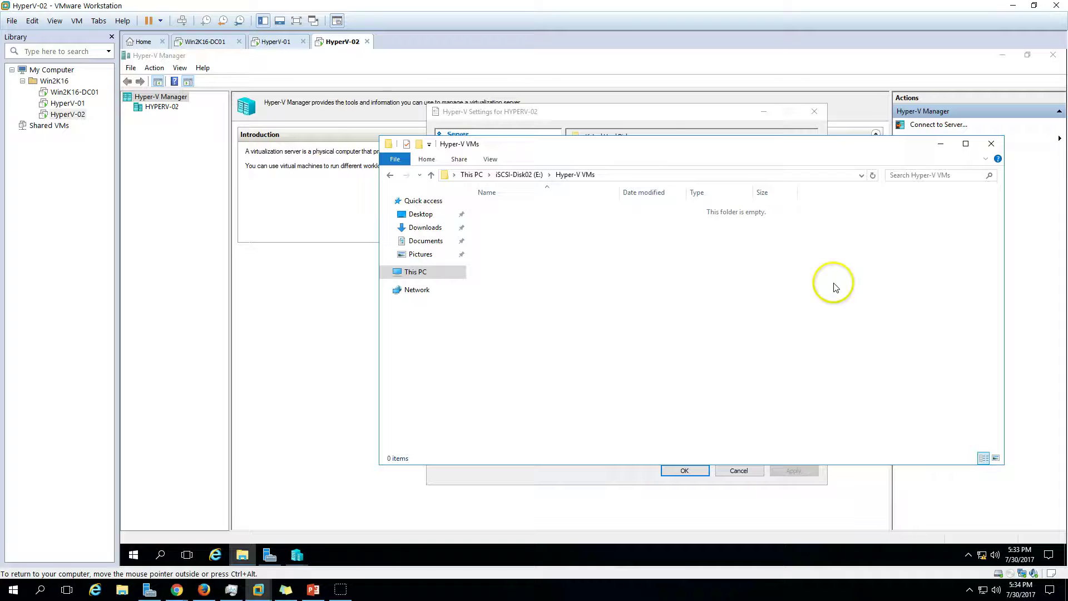
- Copy the new folder's path and set the default virtual hard disk folder to E:\Hyper-V VMs\Virtual Hard Disks
left_click(640, 175)
key("ctrl+c")
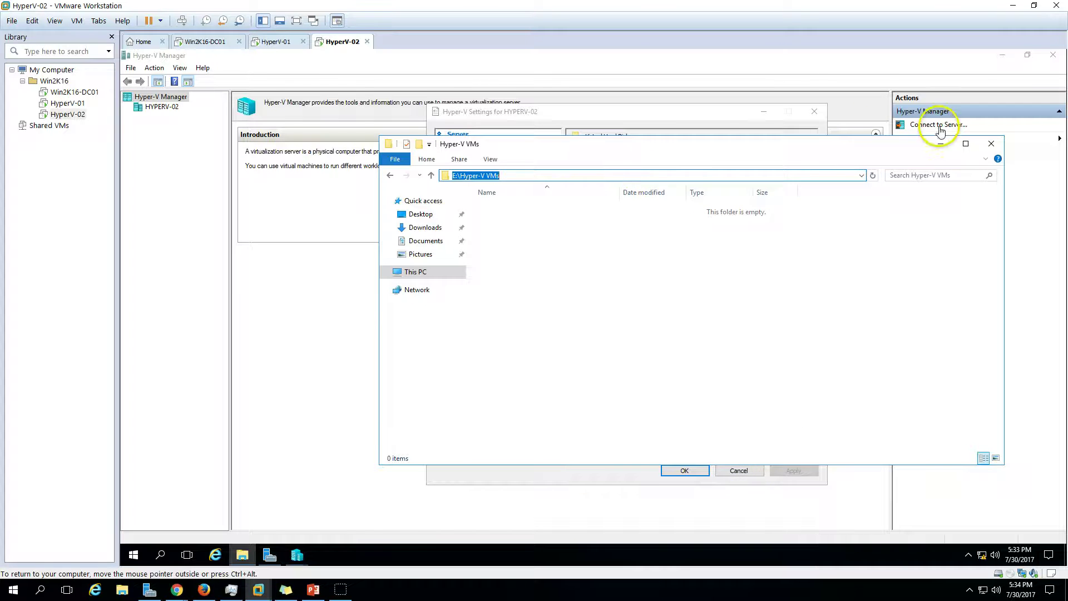
left_click(708, 122)
left_click_drag(671, 164, 537, 162)
key("ctrl+v")
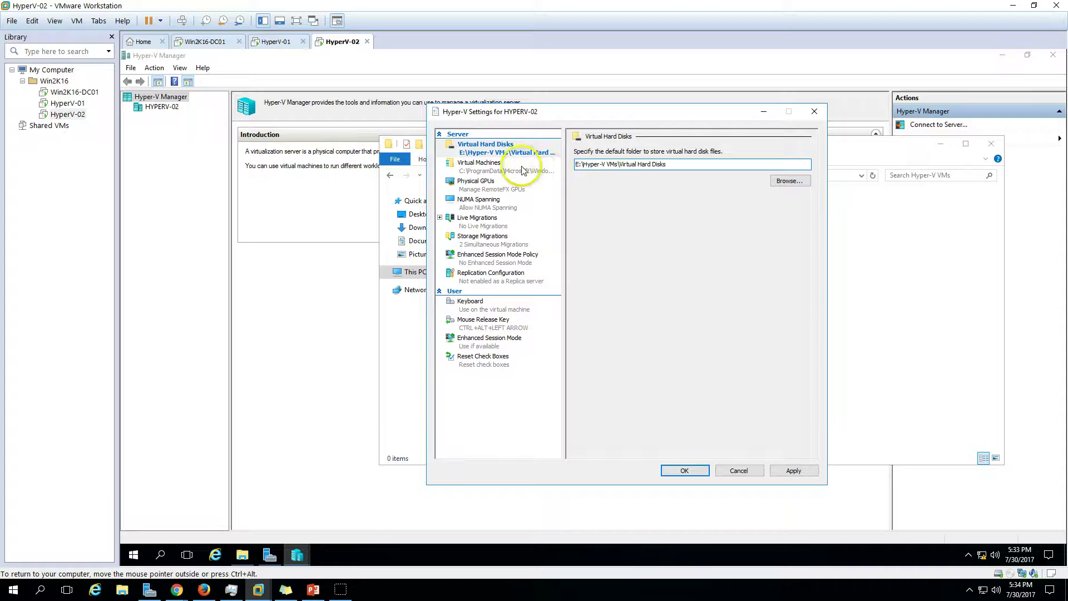
- Set the default virtual machine configuration folder to E:\Hyper-V VMs\Hyper-V and apply the Hyper-V settings
left_click(532, 167)
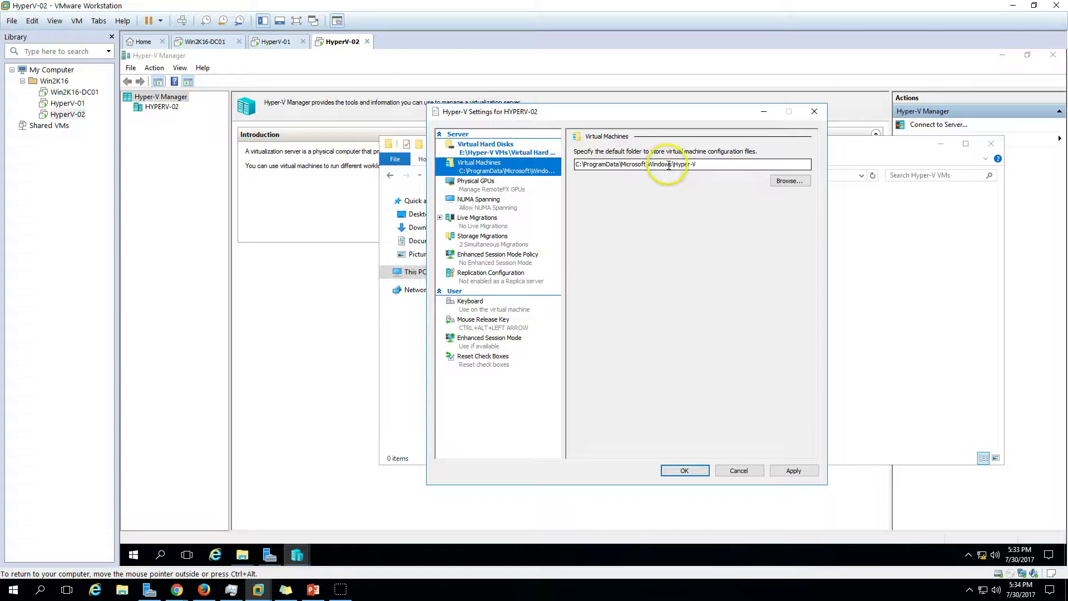
left_click_drag(675, 166, 551, 164)
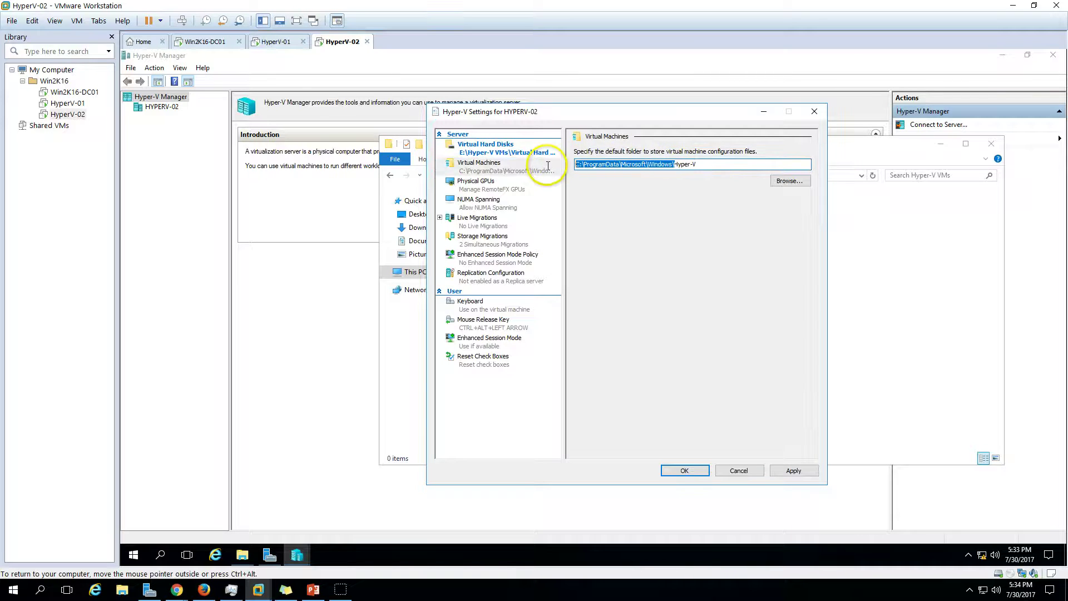
key("ctrl+v")
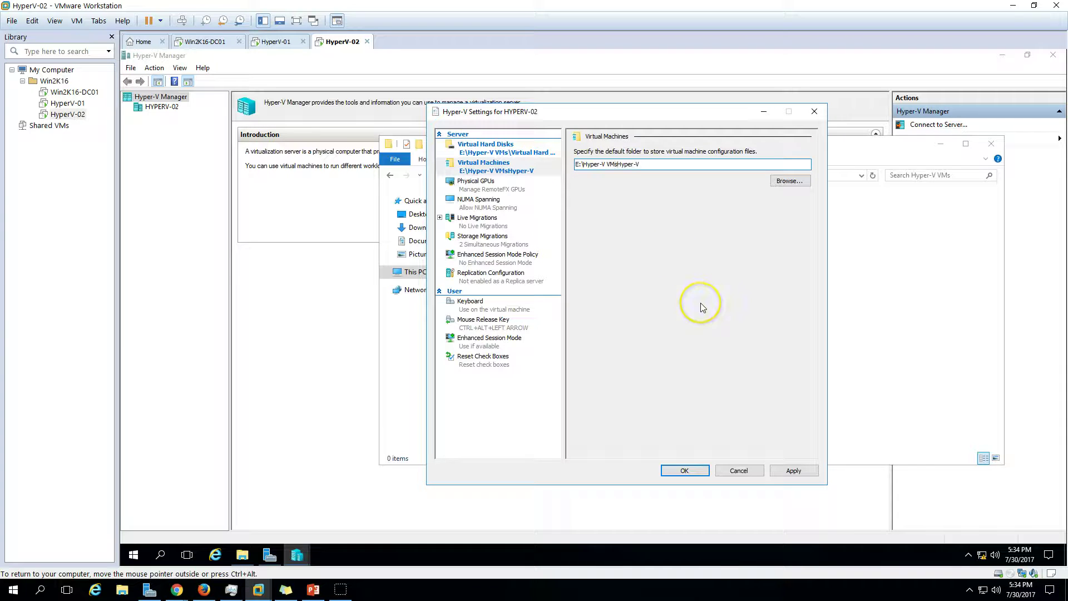
left_click(520, 148)
left_click(513, 171)
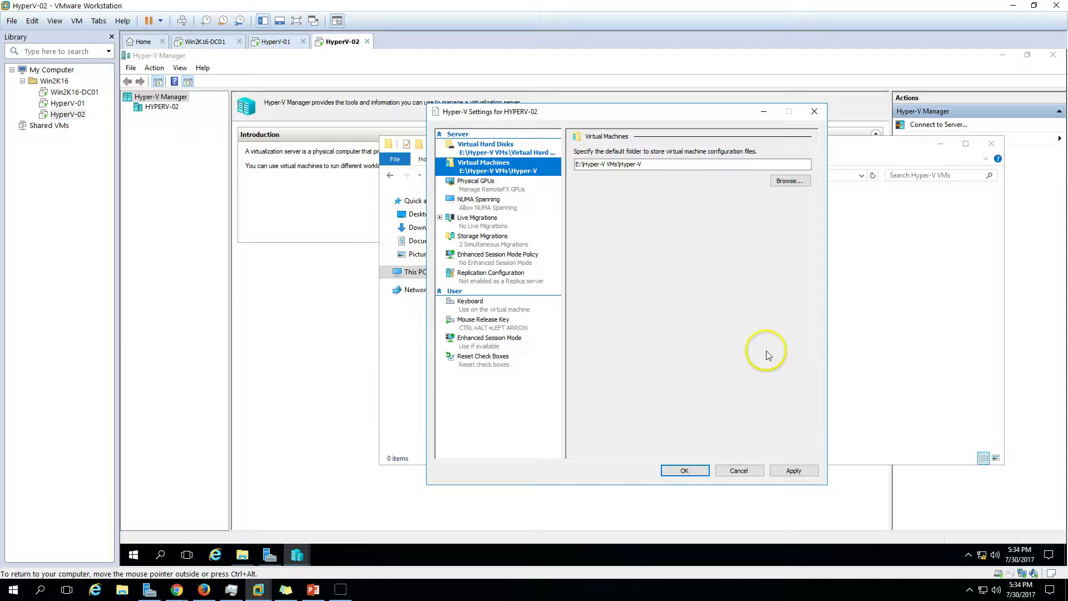
left_click(791, 471)
left_click(684, 470)
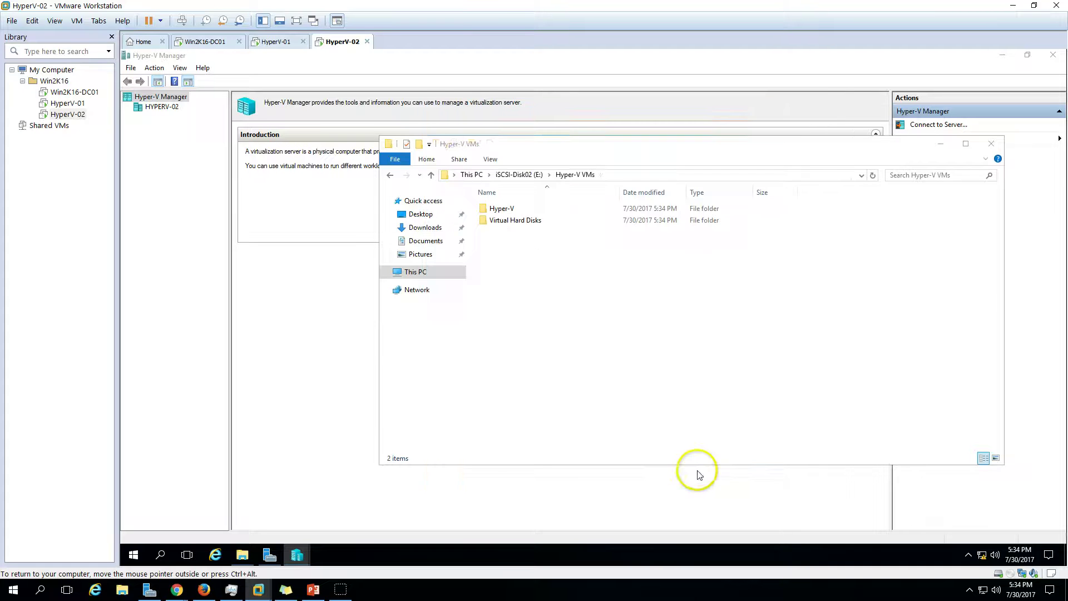
- Refresh the Hyper-V VMs folder and look inside its Hyper-V and Virtual Hard Disks subfolders
right_click(635, 292)
left_click(667, 339)
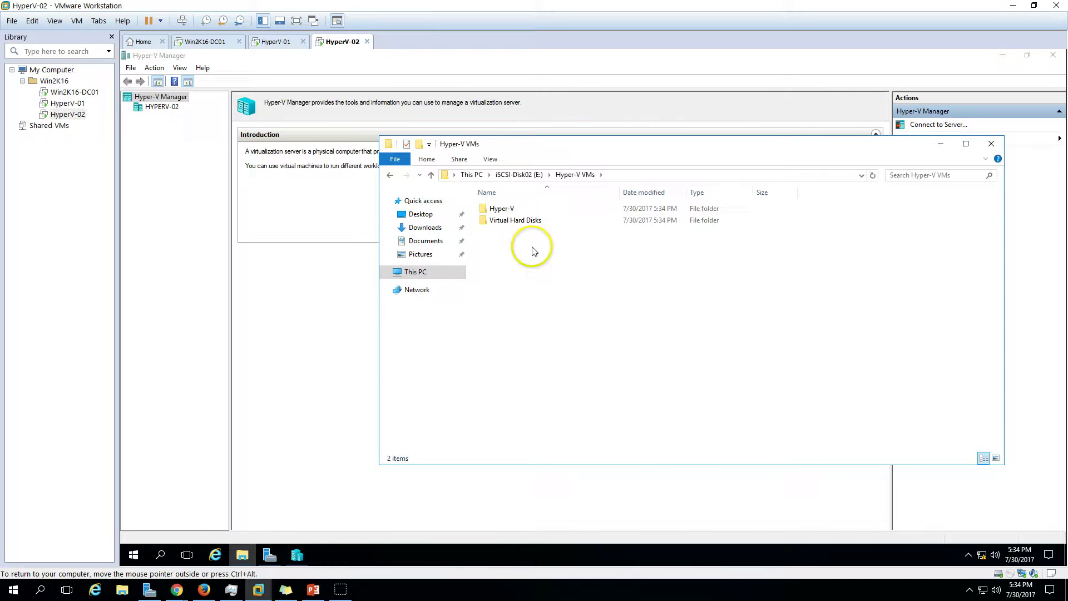
double_click(502, 209)
left_click(390, 175)
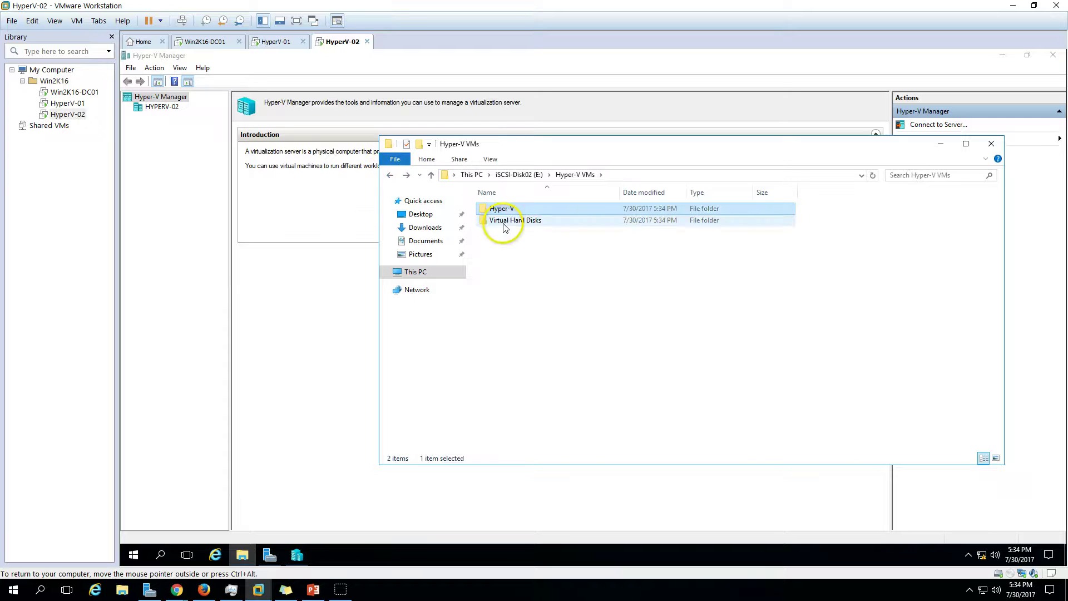
double_click(503, 220)
left_click(391, 176)
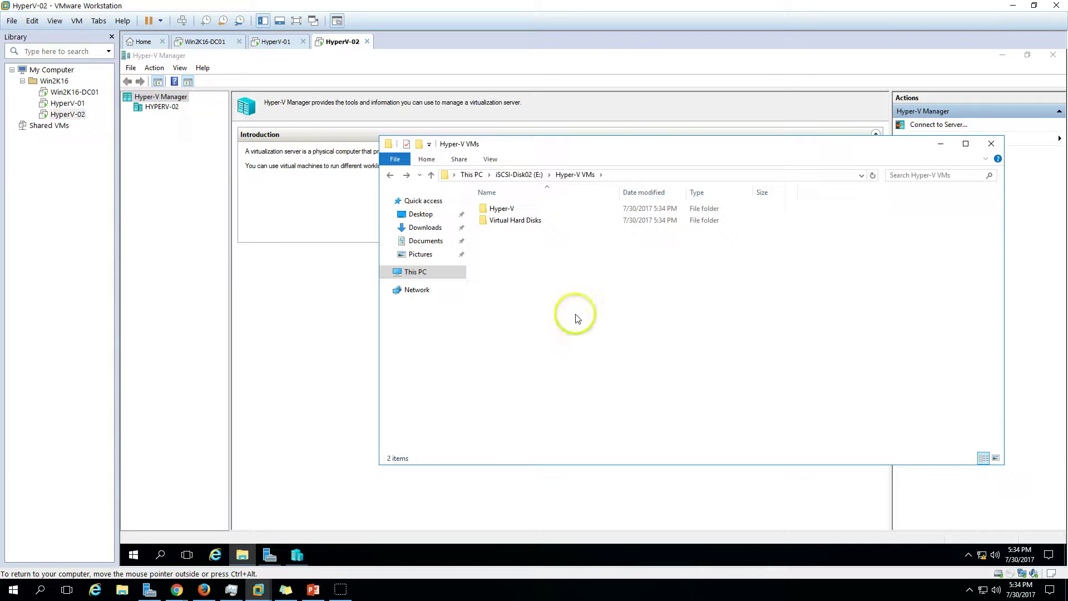
left_click(454, 269)
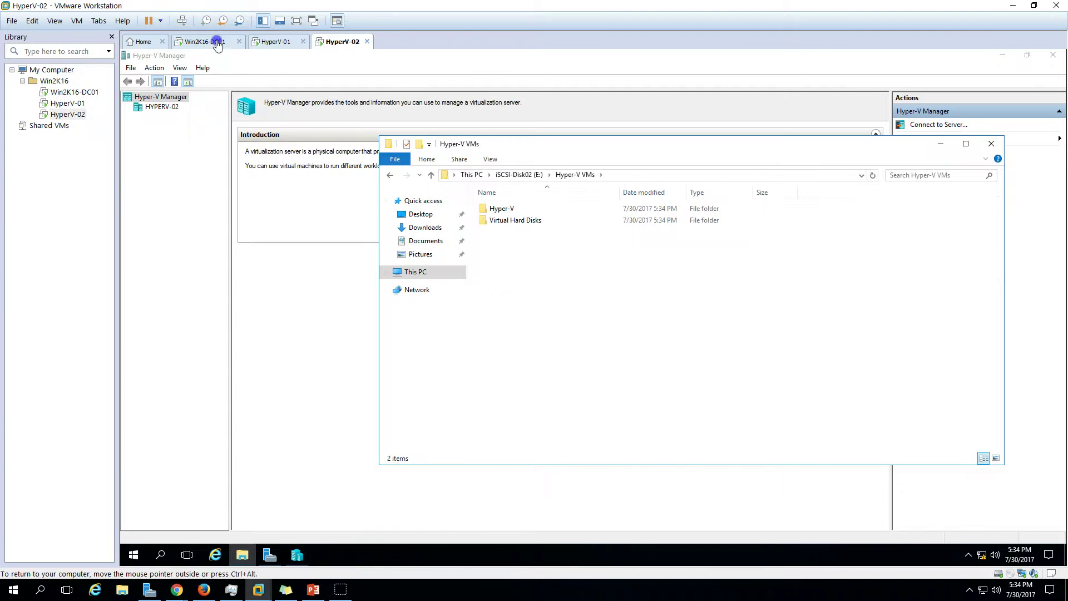
- Switch to the Win2K16-DC01 virtual machine and refresh the iSCSI virtual disk and target status in Server Manager
left_click(212, 42)
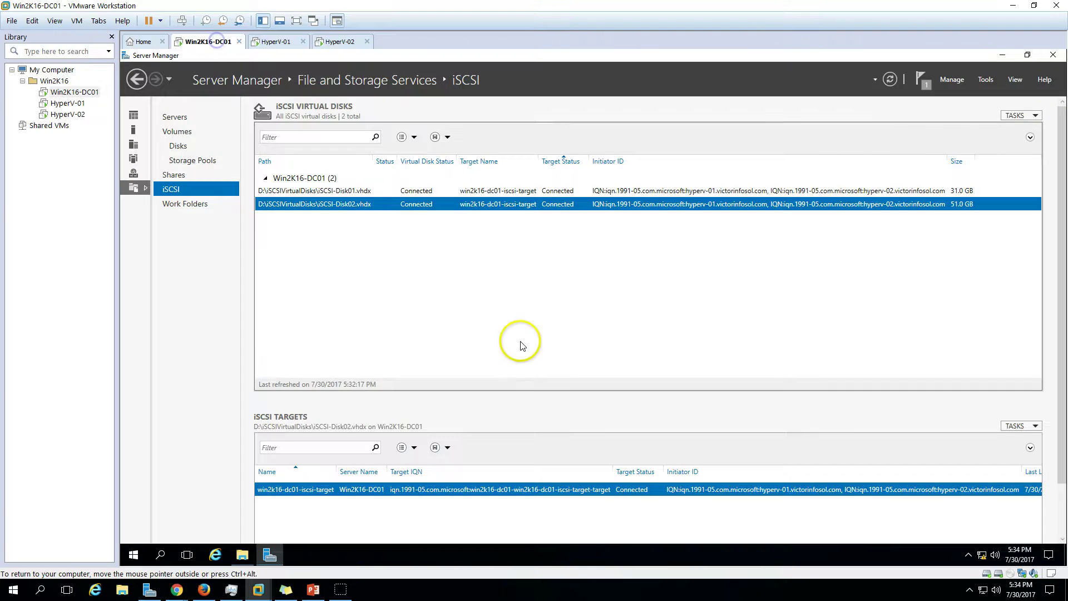
left_click(890, 79)
left_click(310, 594)
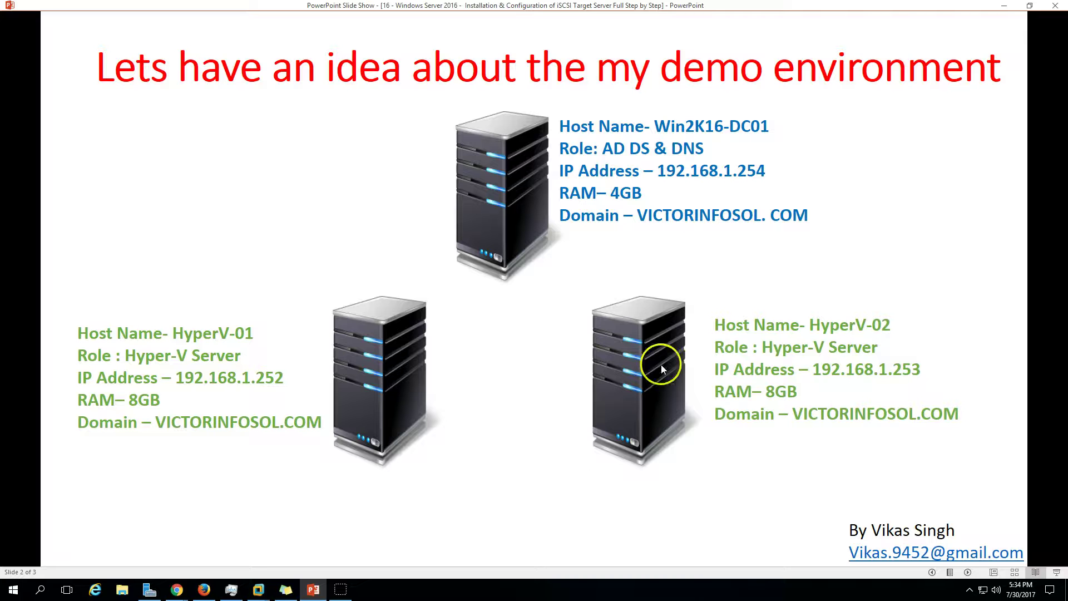
left_click(932, 573)
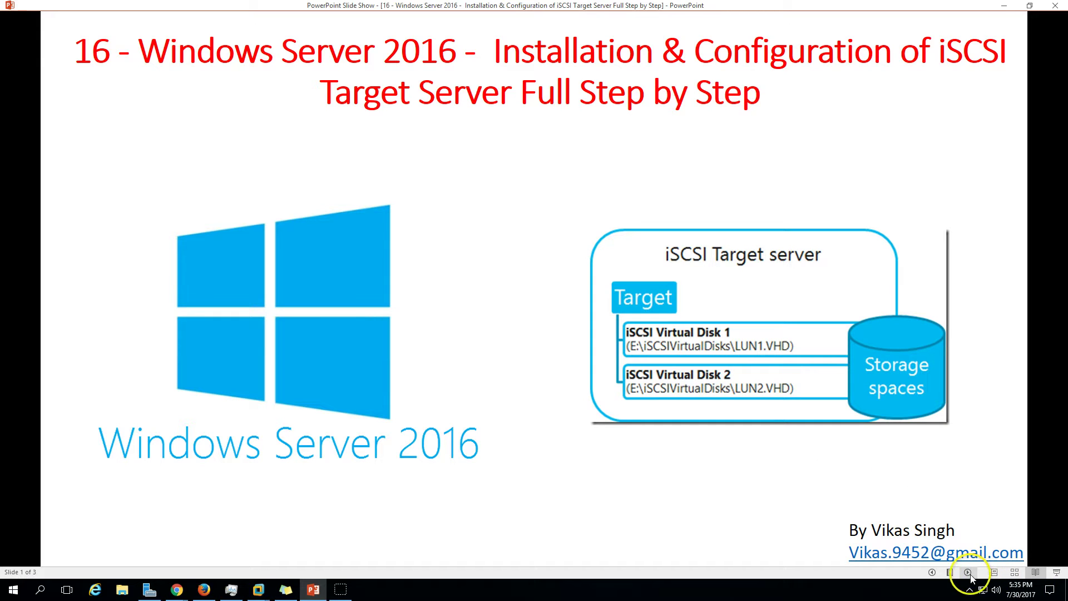
left_click(969, 572)
left_click(855, 463)
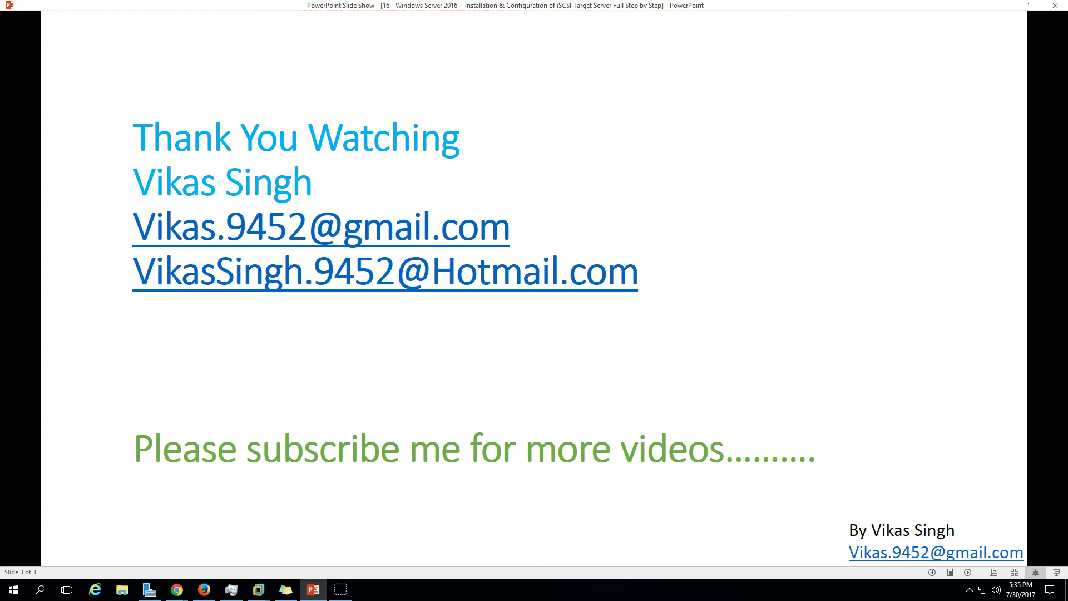